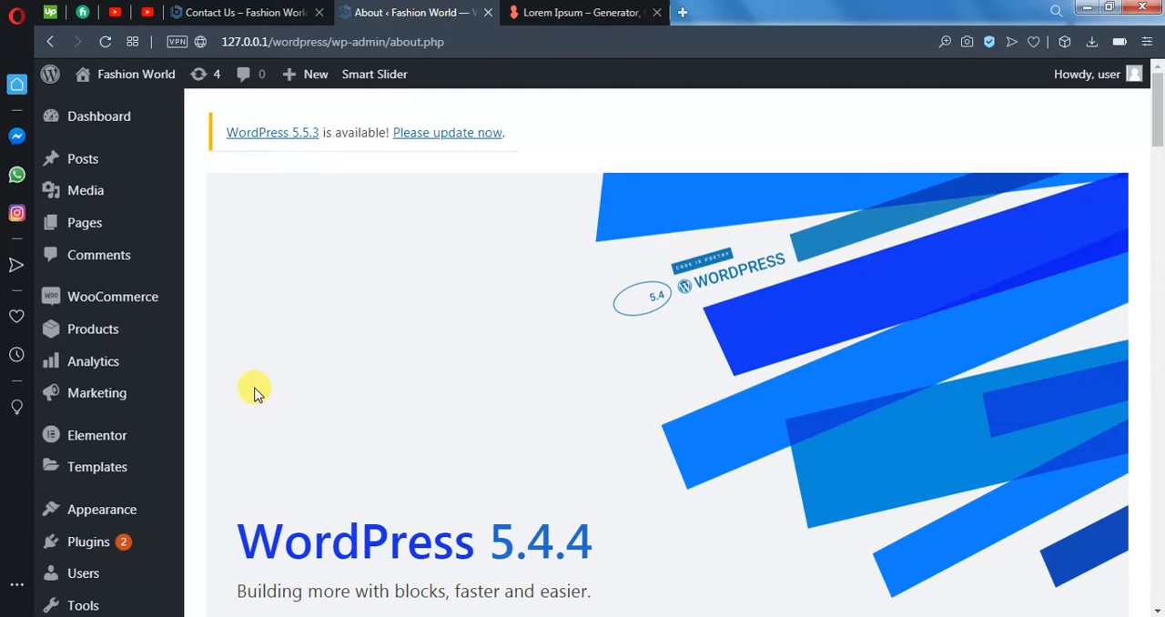
# - Search the directory of new plugins for "elementor" and look over the Elementor Website Builder entry
pyautogui.moveTo(88, 455)
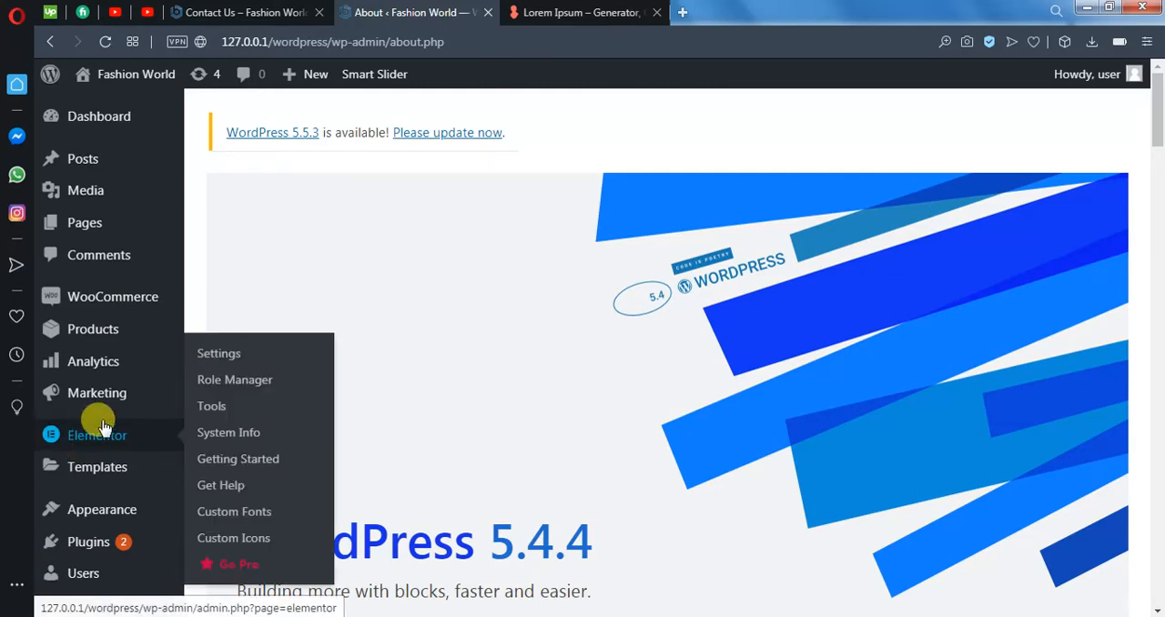
pyautogui.scroll(-3, 246, 464)
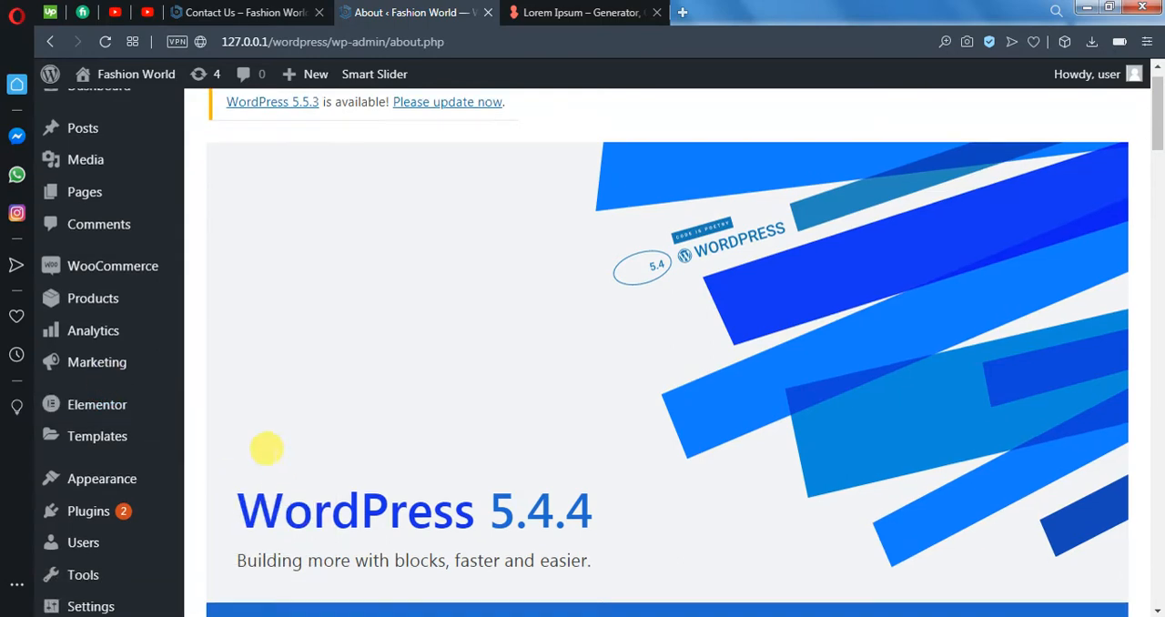
pyautogui.moveTo(162, 430)
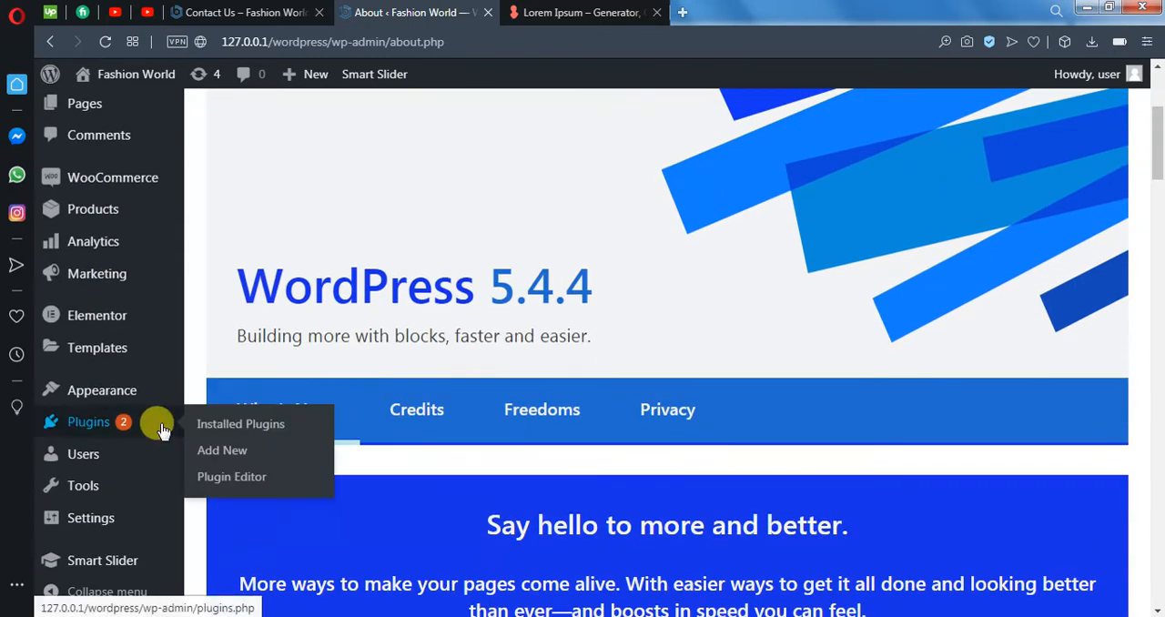
pyautogui.click(217, 461)
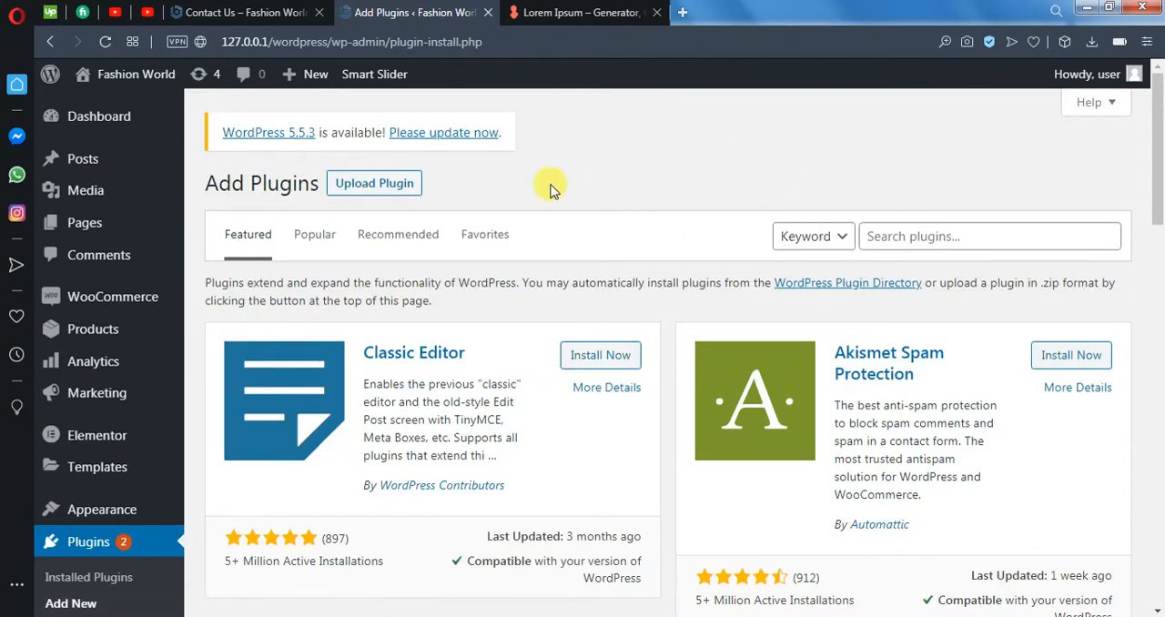
pyautogui.click(983, 234)
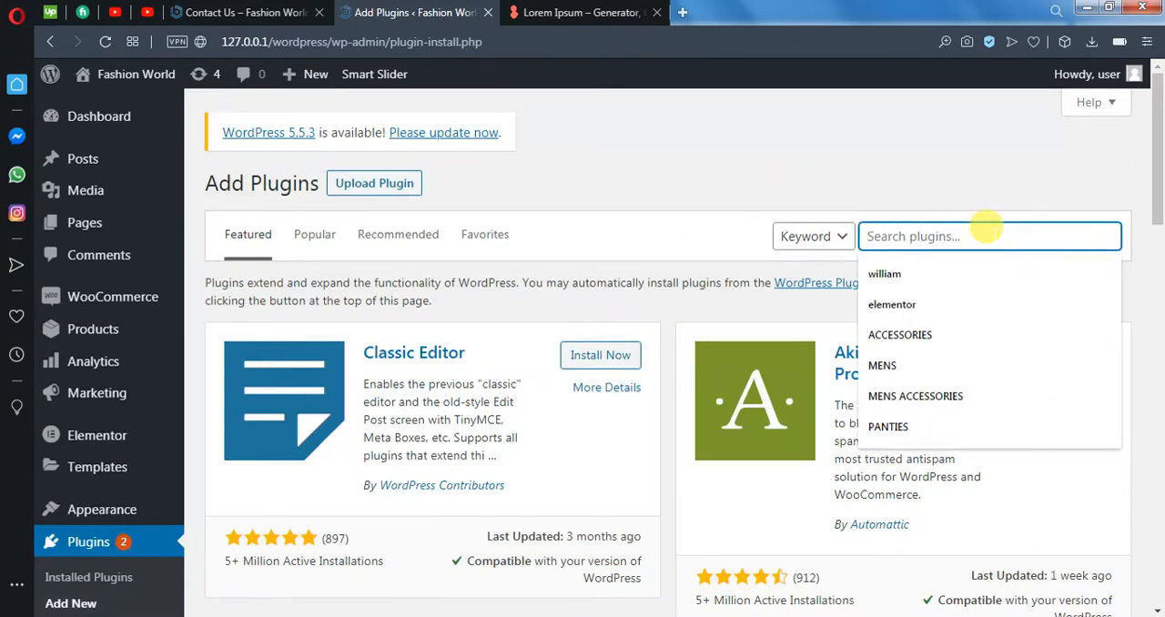
pyautogui.write('elemen')
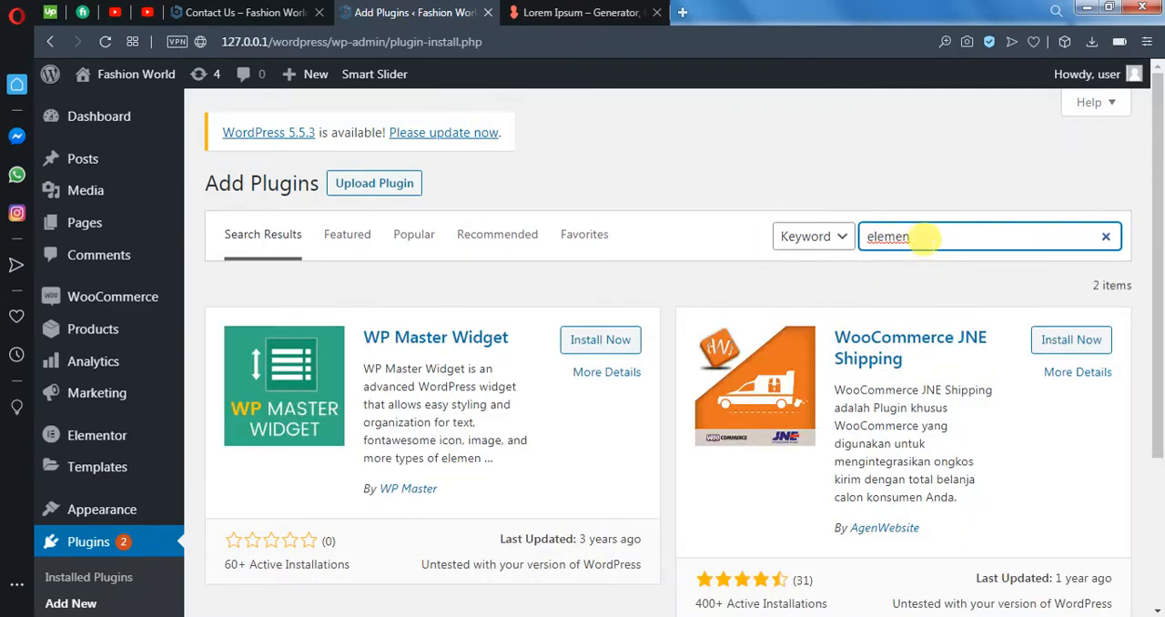
pyautogui.click(938, 241)
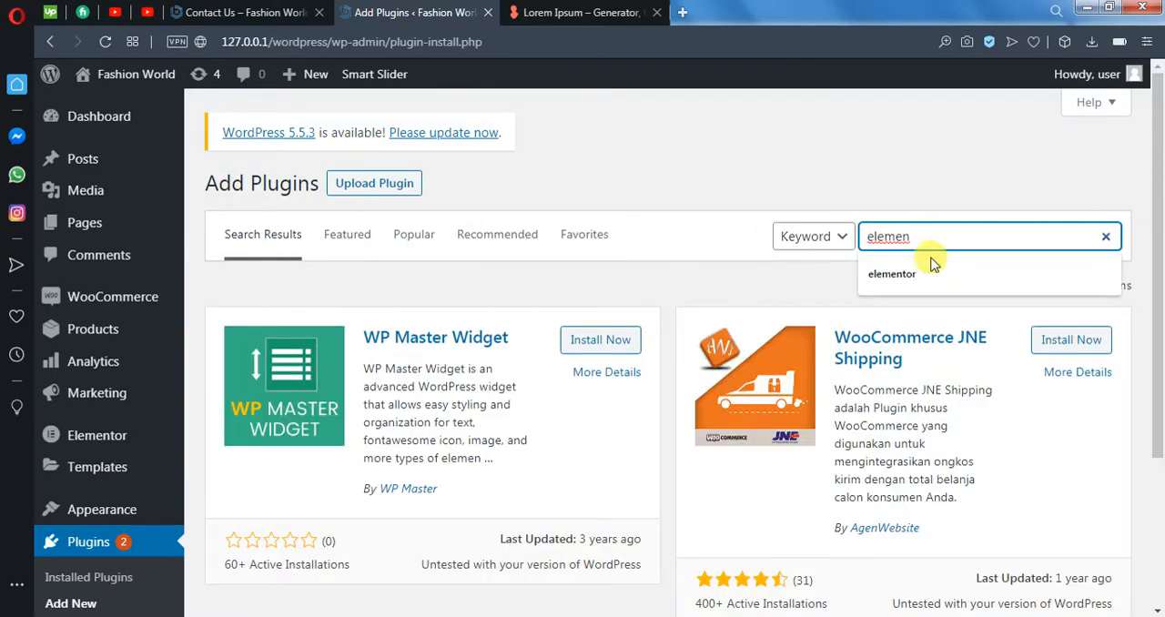
pyautogui.click(932, 268)
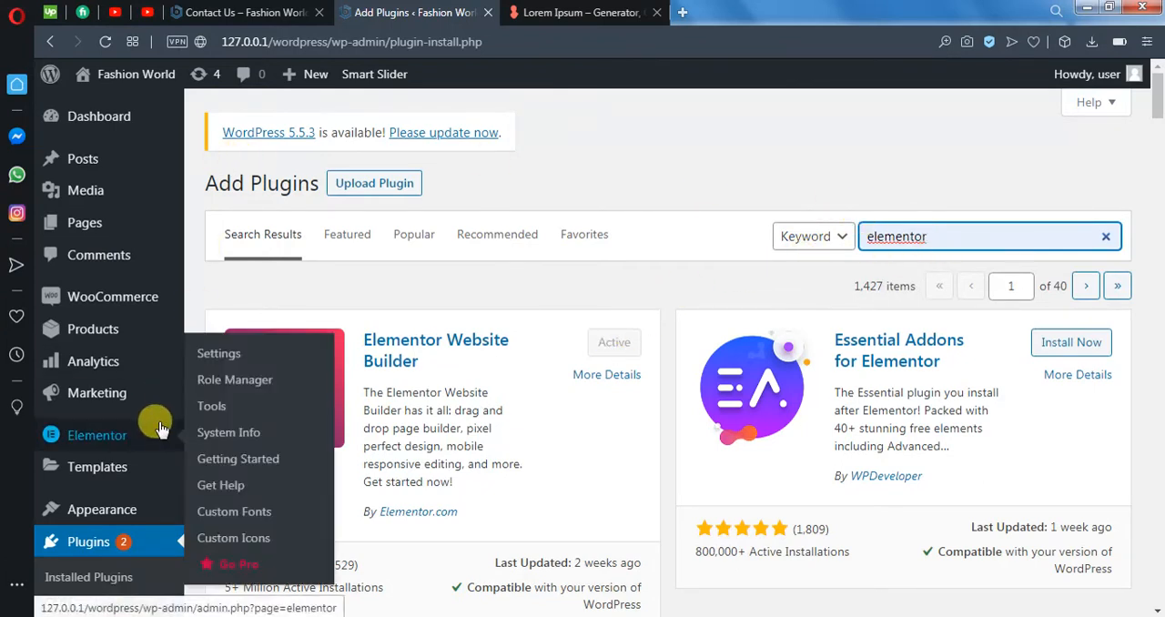
pyautogui.scroll(-2, 223, 448)
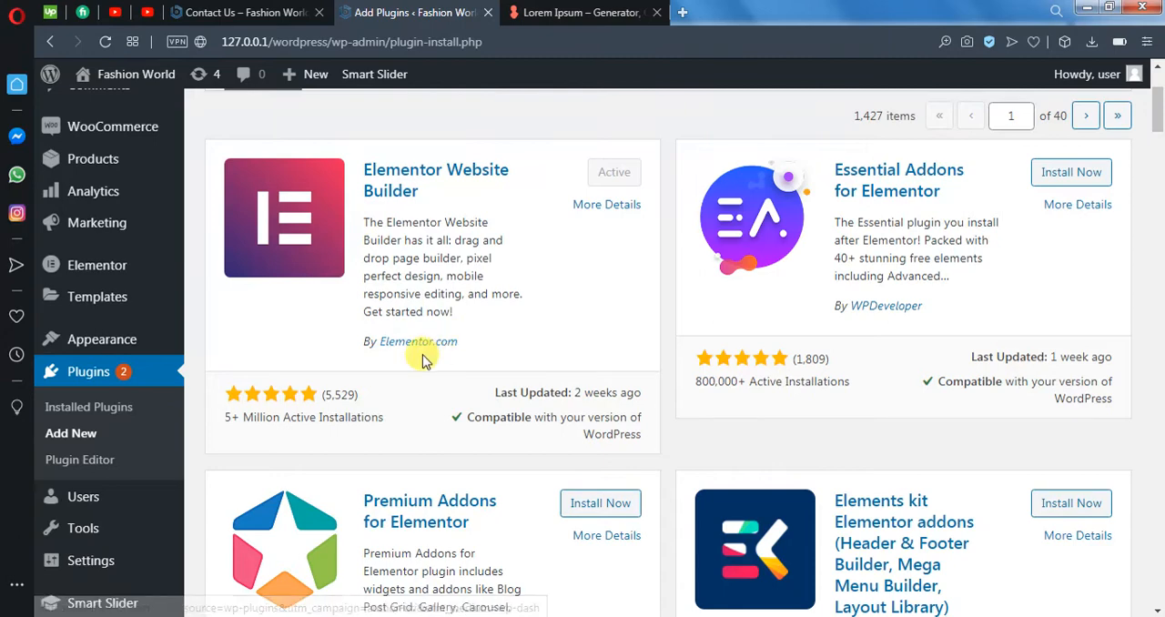
# - Delete the installed Astra theme from its theme details and confirm the deletion
pyautogui.moveTo(116, 339)
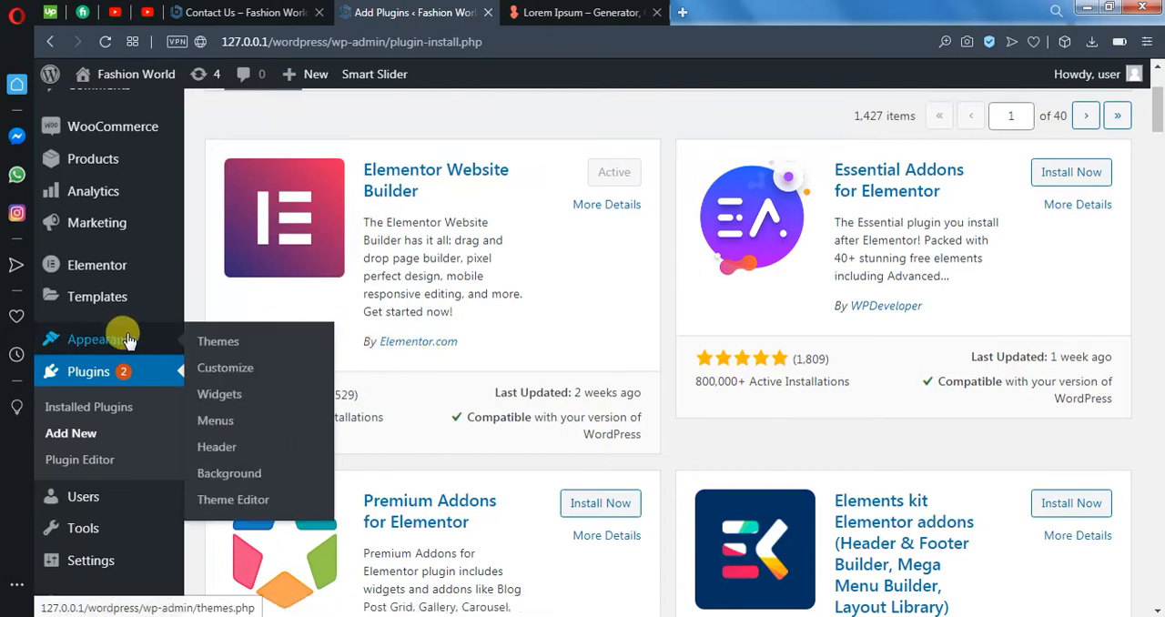
pyautogui.click(221, 341)
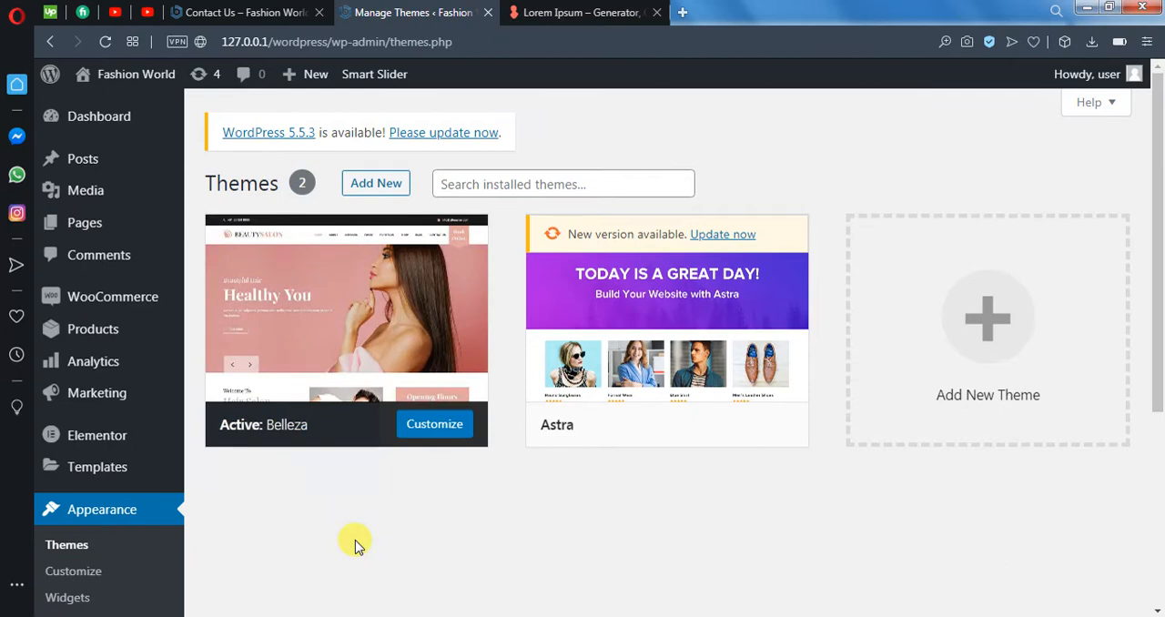
pyautogui.click(592, 436)
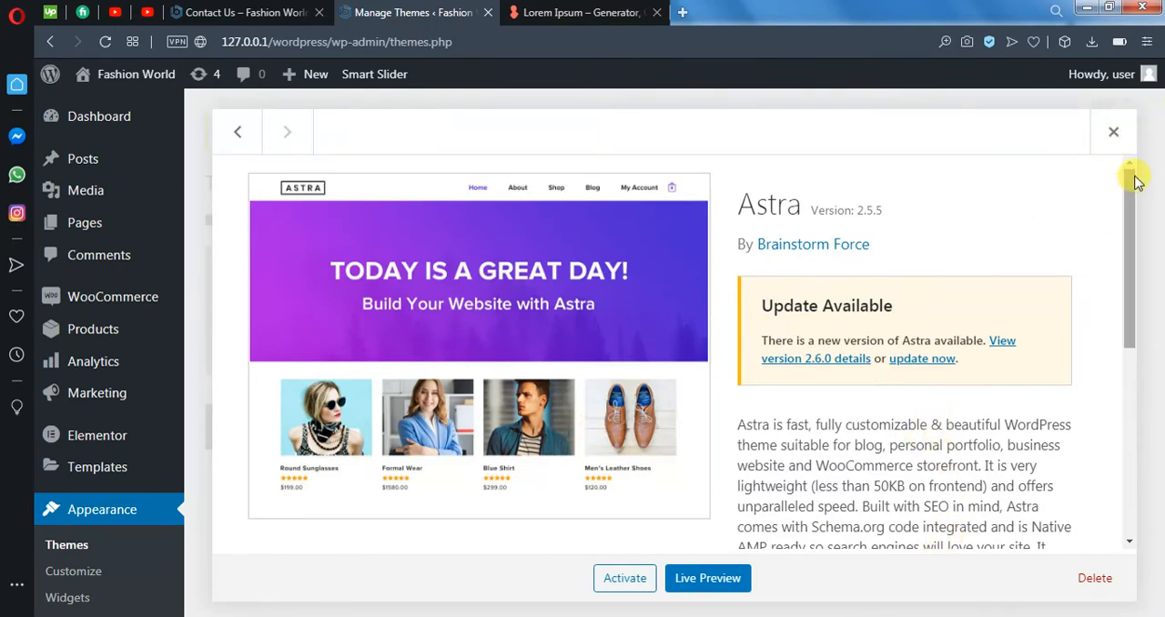
pyautogui.click(1113, 131)
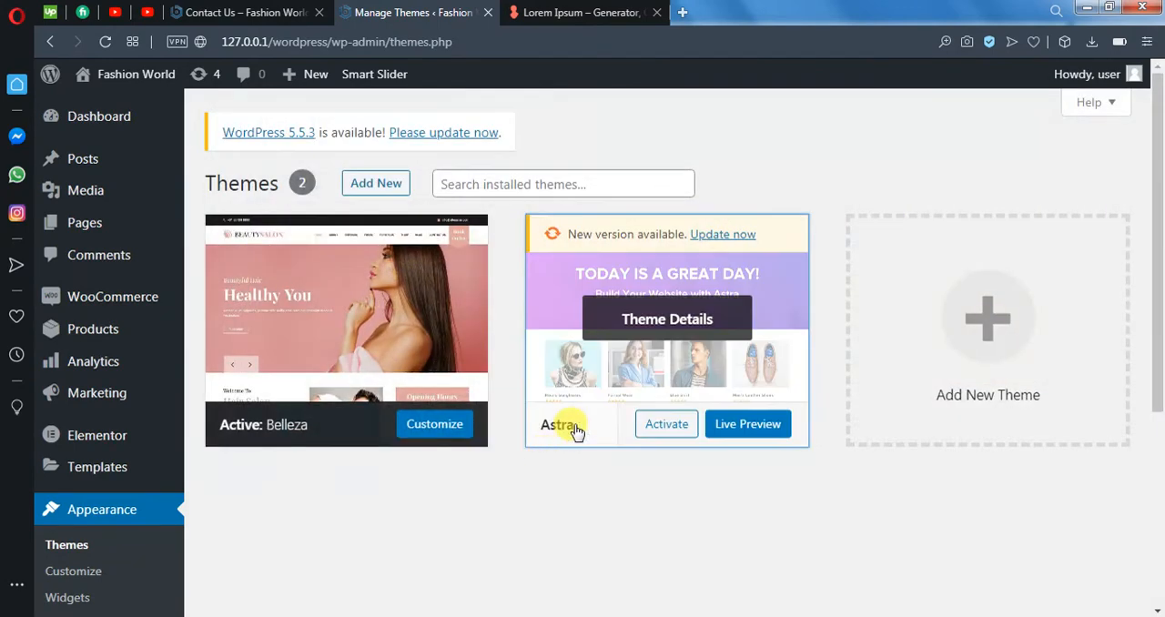
pyautogui.click(575, 431)
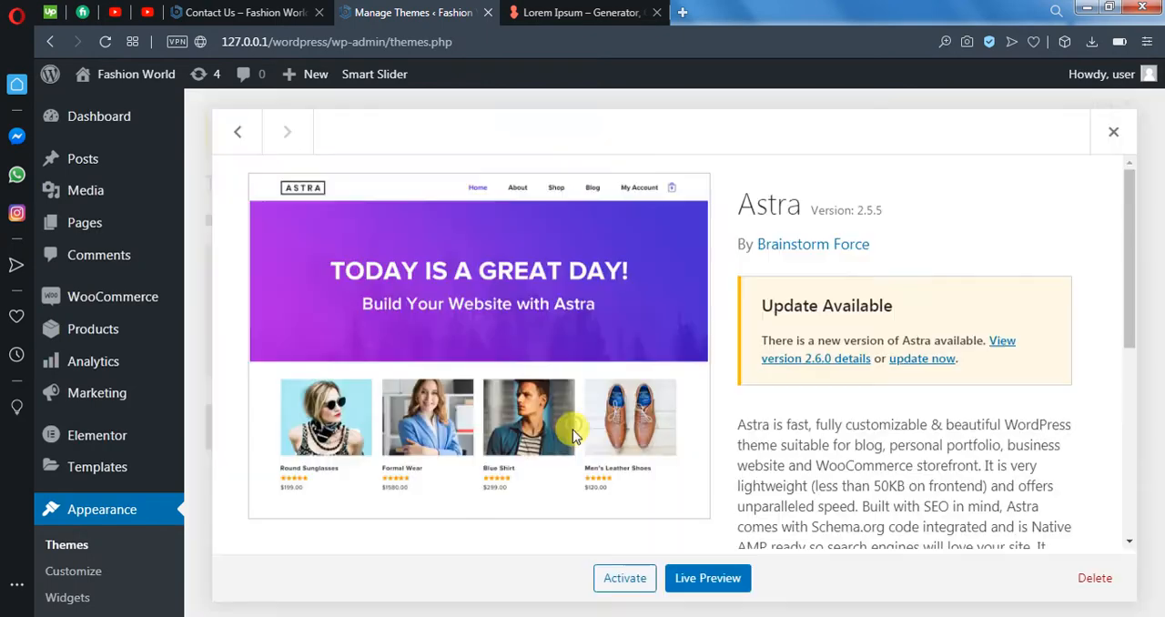
pyautogui.click(1095, 583)
pyautogui.click(720, 175)
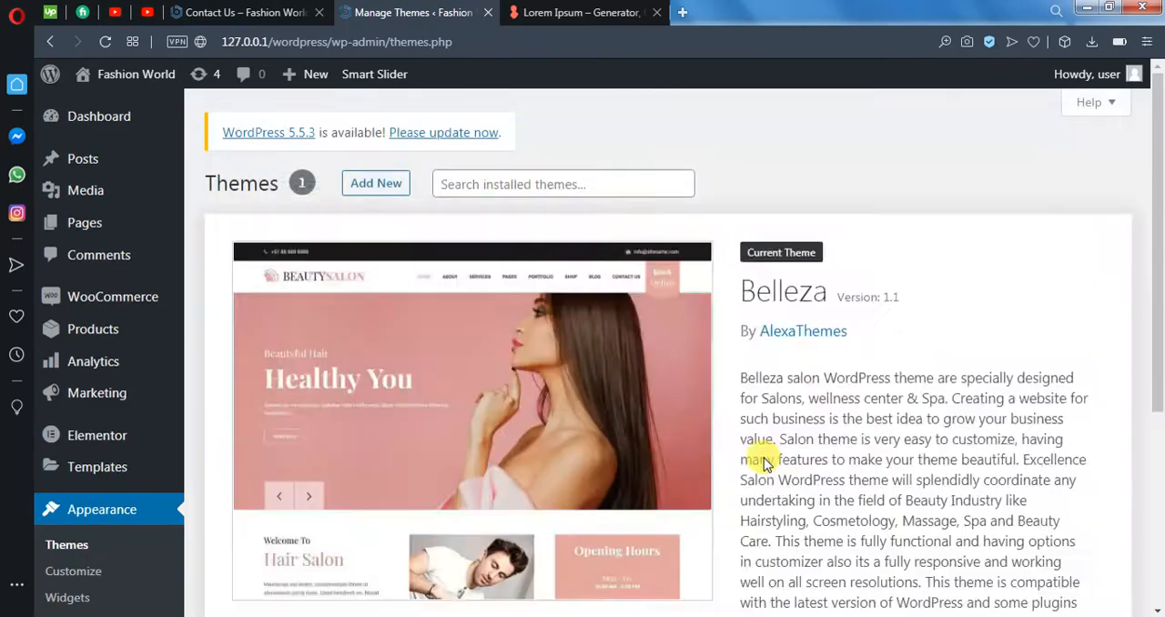
# - Search the directory of new themes for "astra" and install the Astra theme
pyautogui.scroll(-5, 728, 464)
pyautogui.scroll(5, 670, 383)
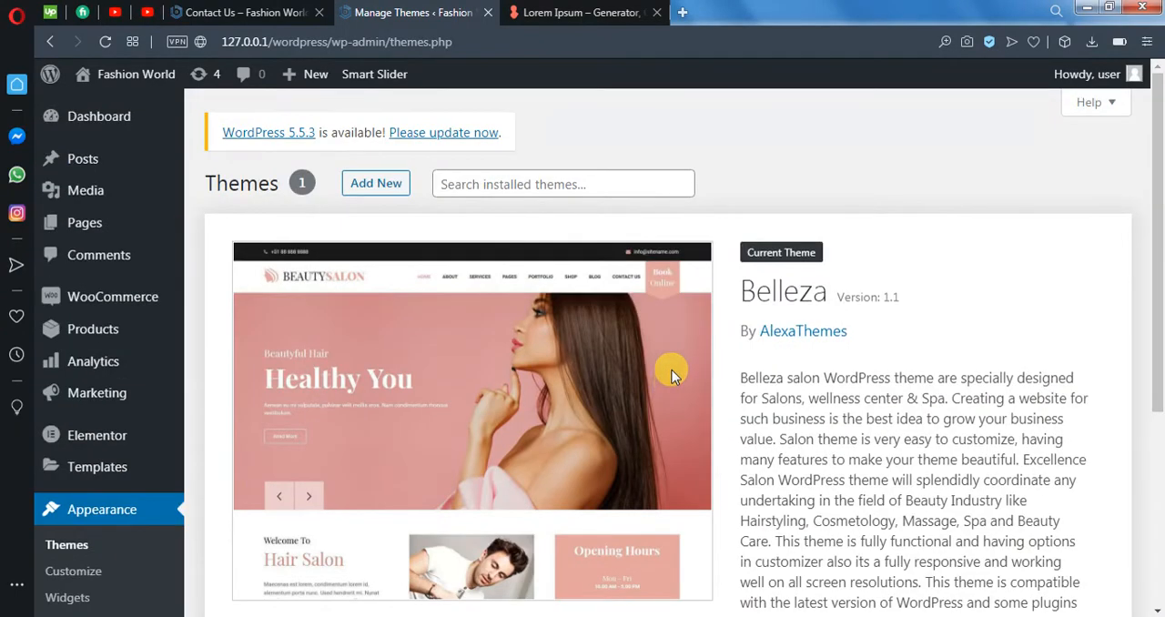
pyautogui.click(376, 180)
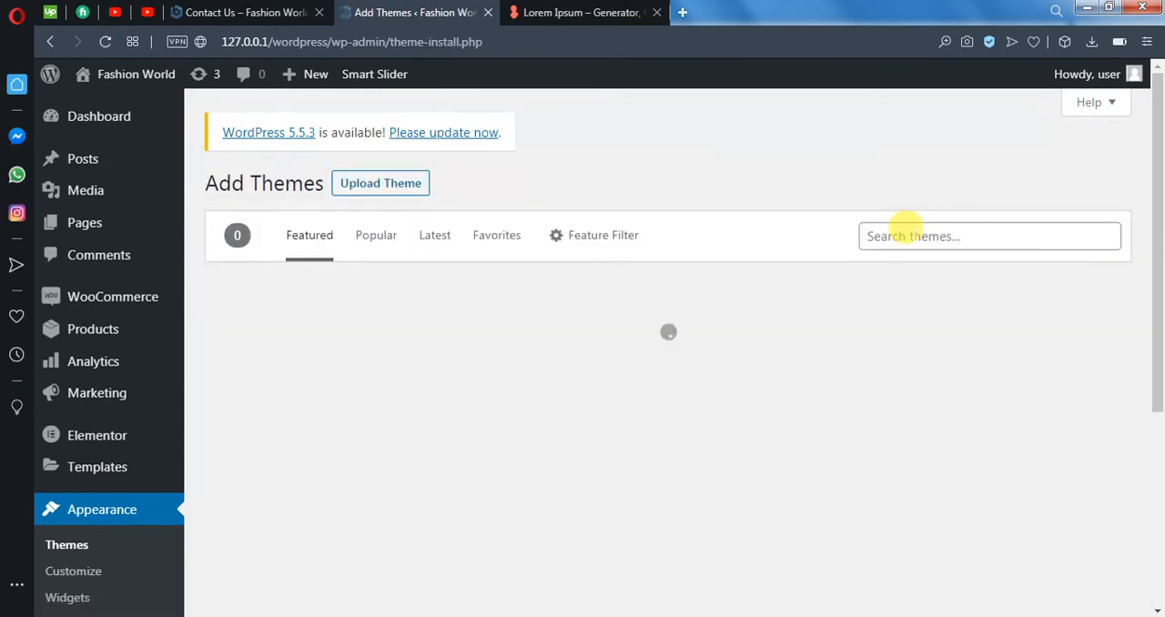
pyautogui.click(910, 229)
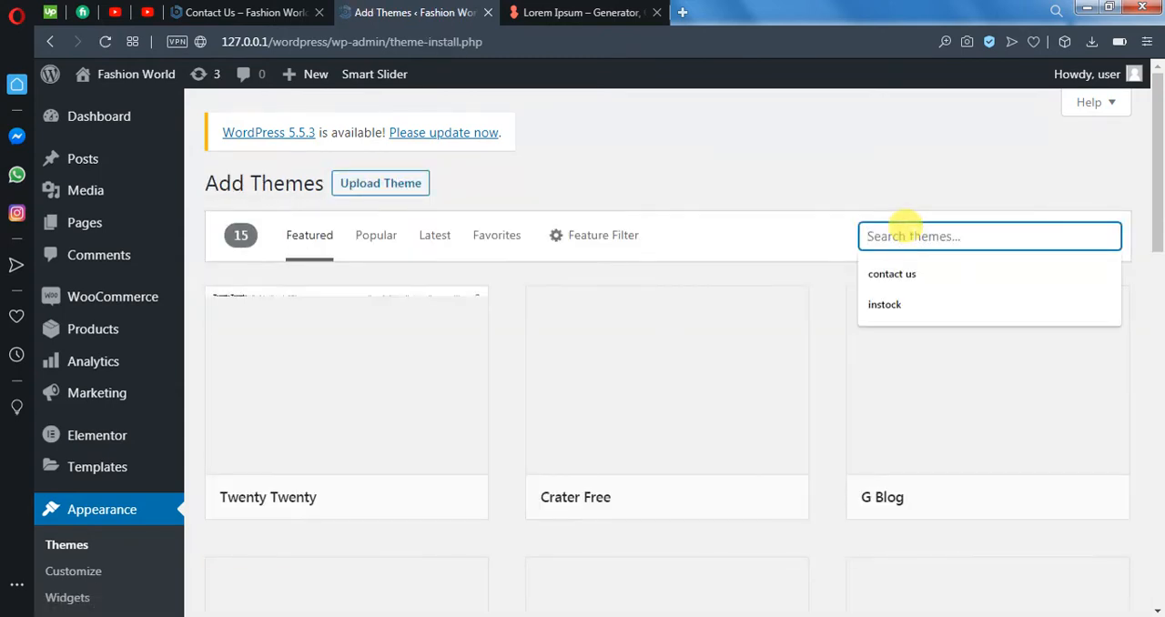
pyautogui.write('astra')
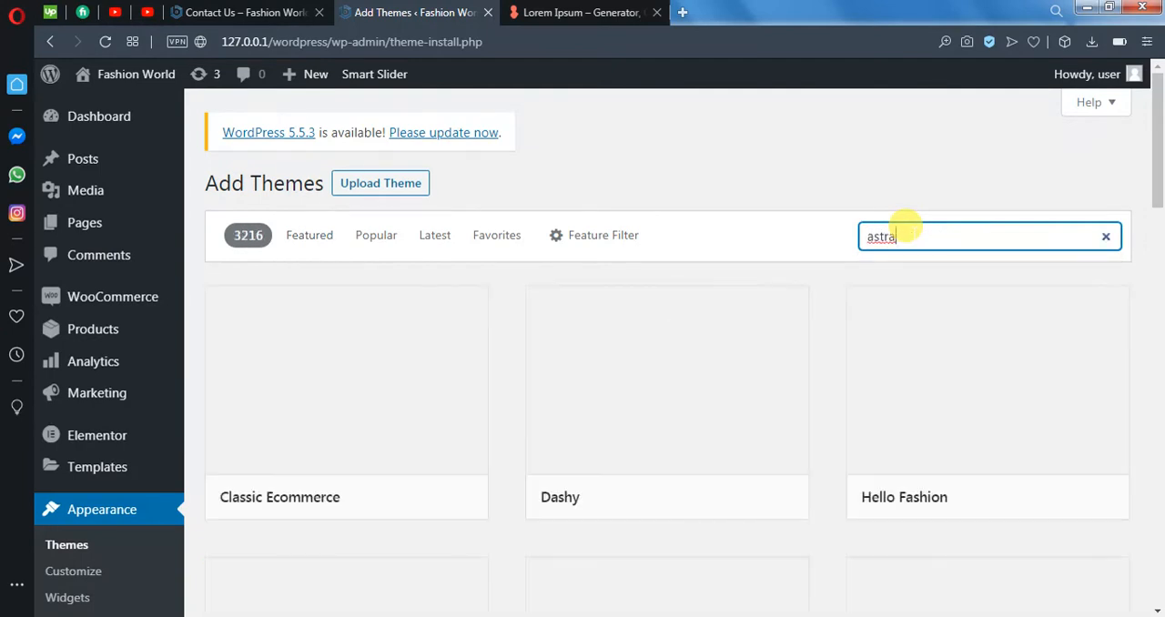
pyautogui.moveTo(366, 504)
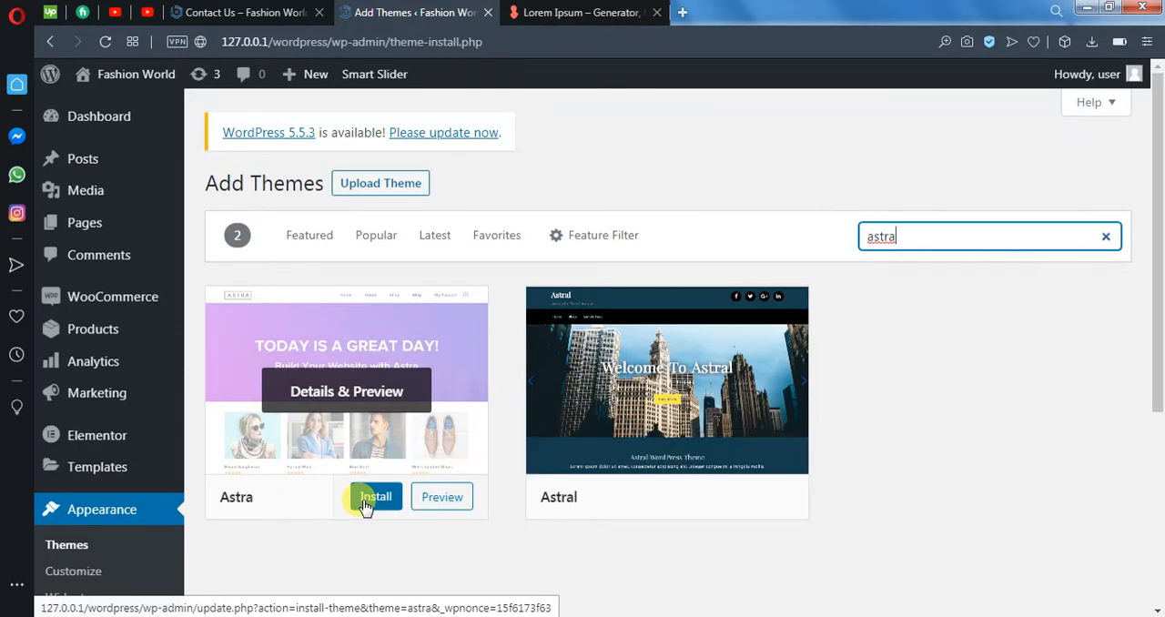
pyautogui.click(364, 500)
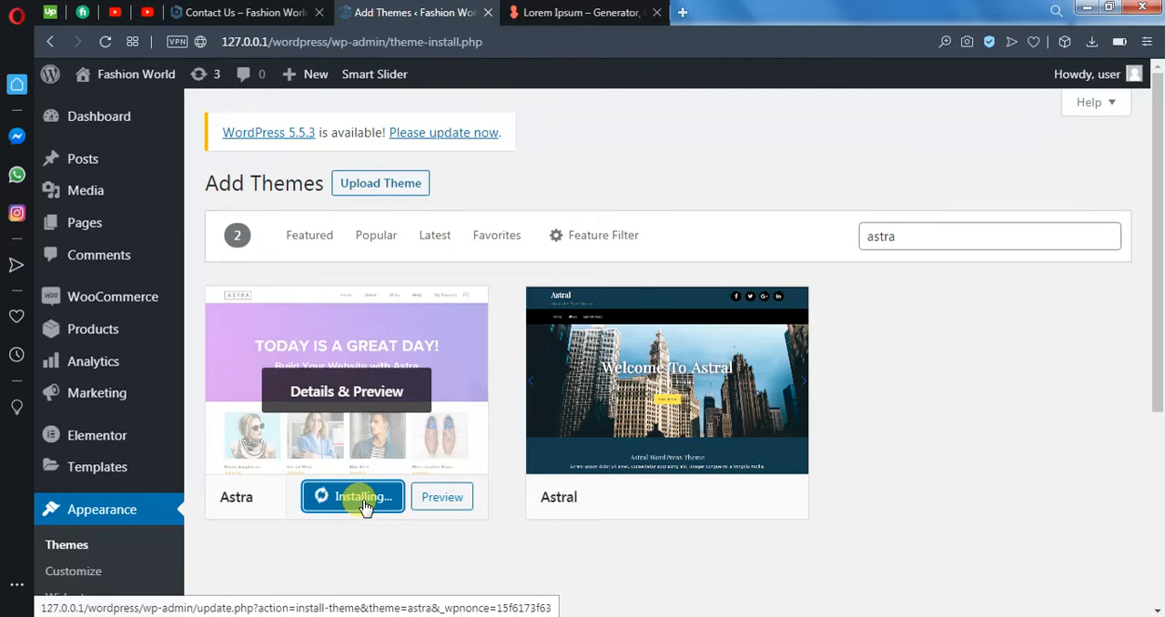
# - Search the theme directory for "ocean wp" and look at the OceanWP theme
pyautogui.doubleClick(905, 238)
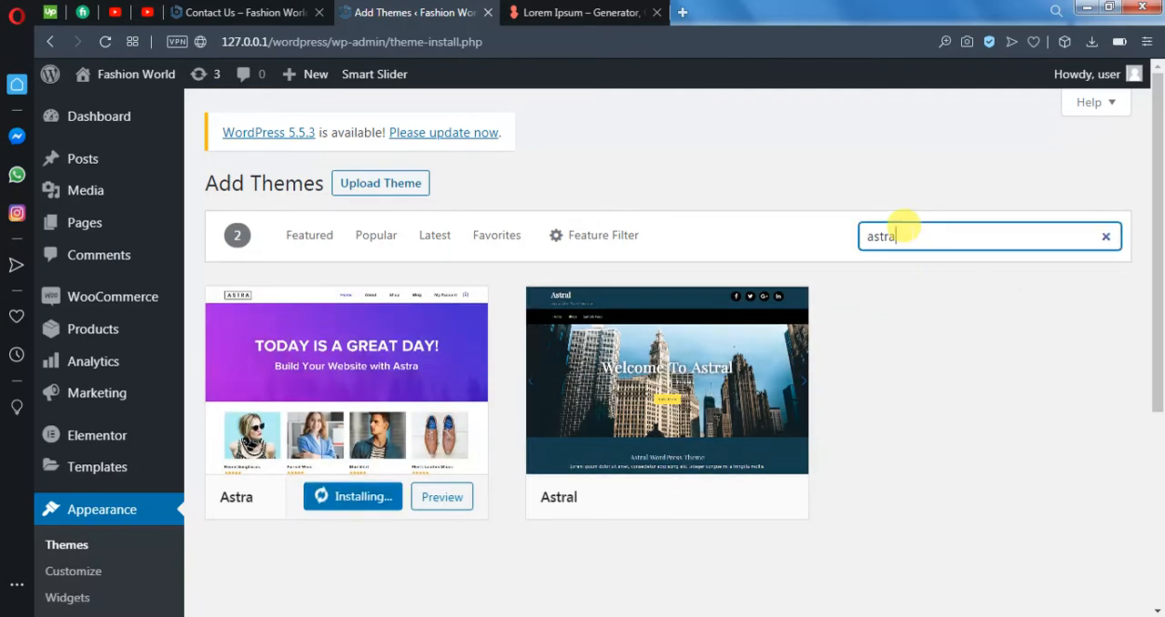
pyautogui.write('ocean')
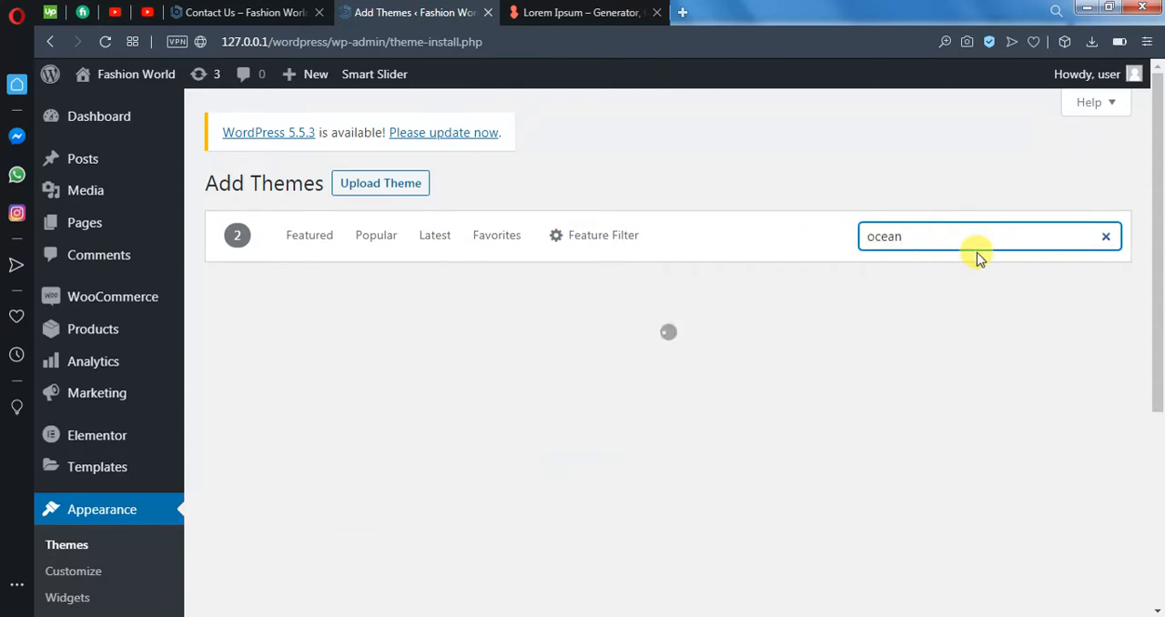
pyautogui.write(' wp')
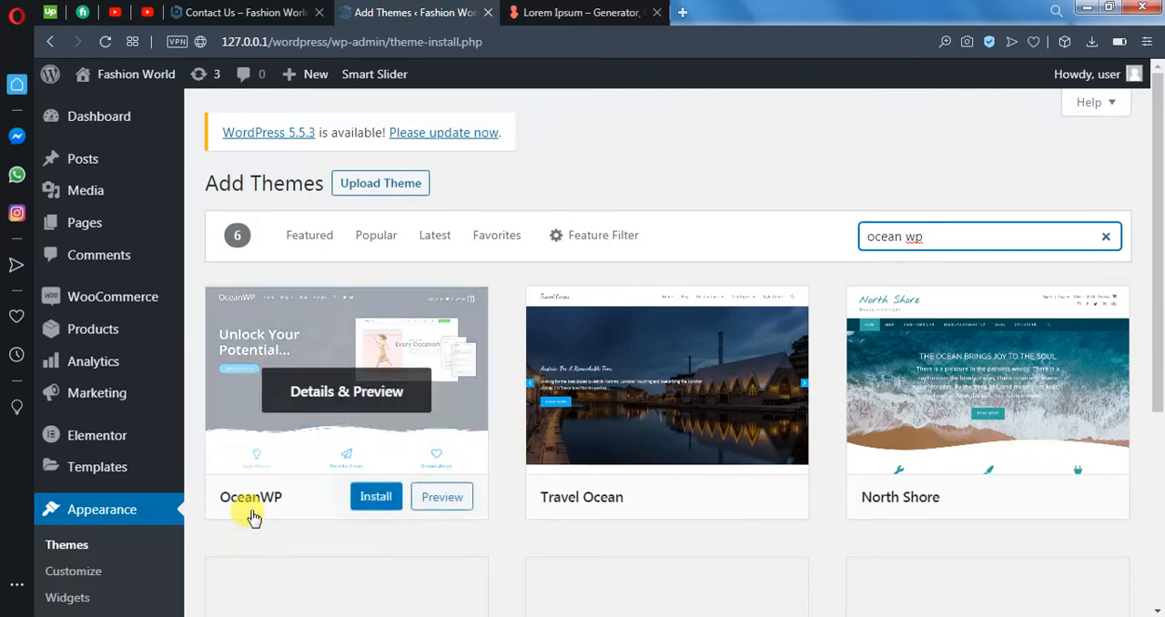
pyautogui.scroll(-1, 249, 483)
pyautogui.scroll(1, 209, 439)
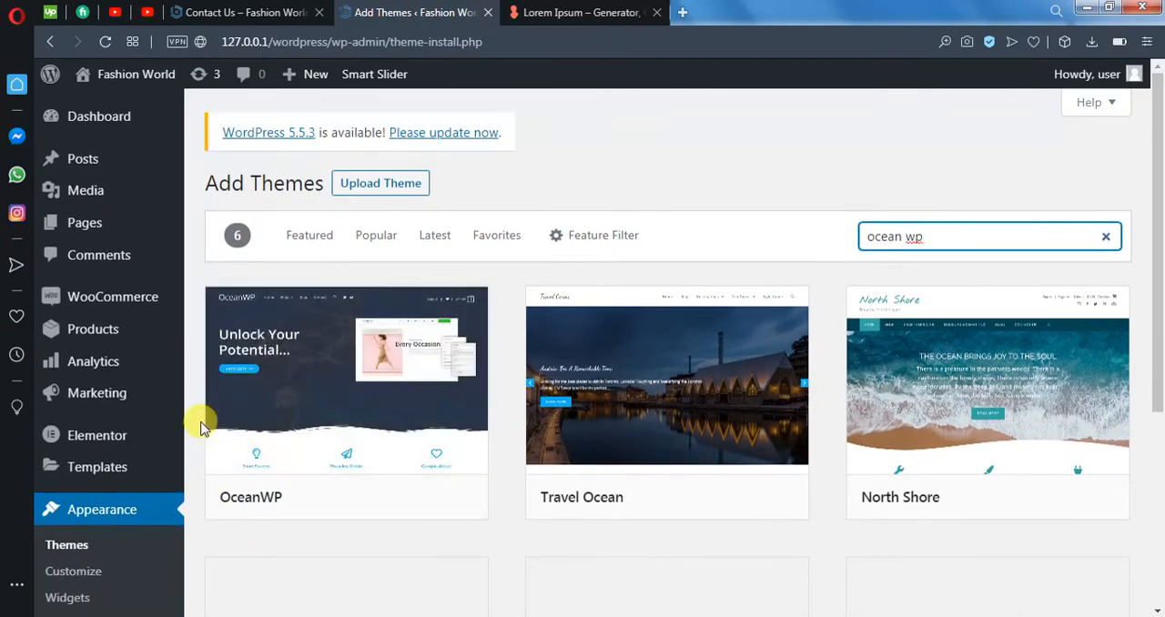
# - Return to the installed themes and activate Astra in place of Belleza
pyautogui.click(68, 546)
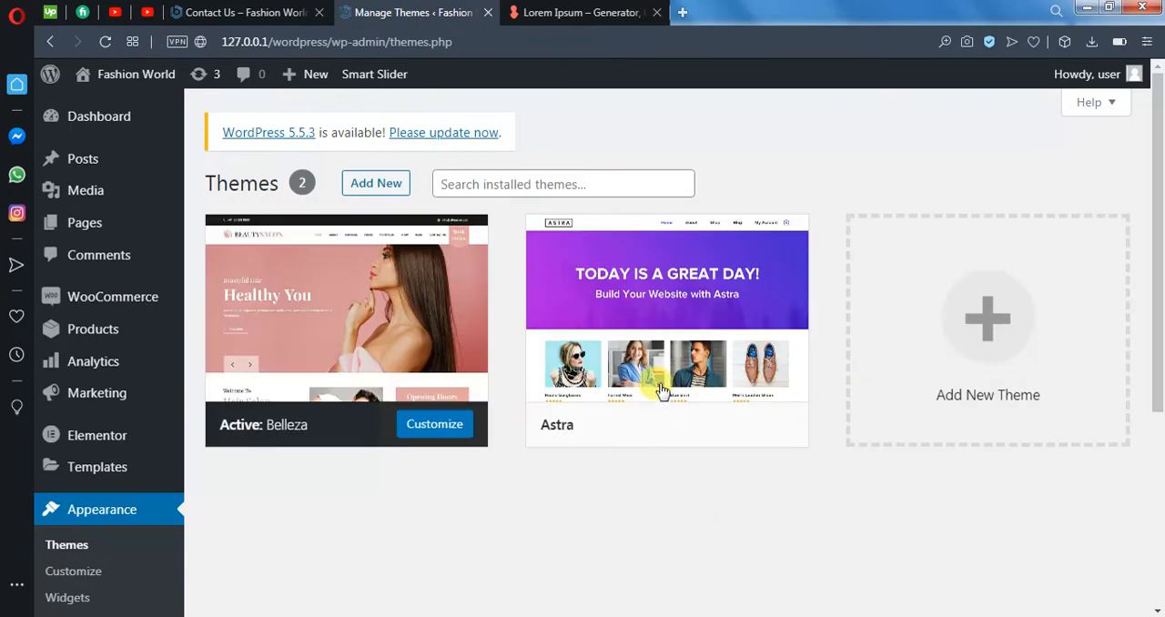
pyautogui.moveTo(658, 382)
pyautogui.click(668, 428)
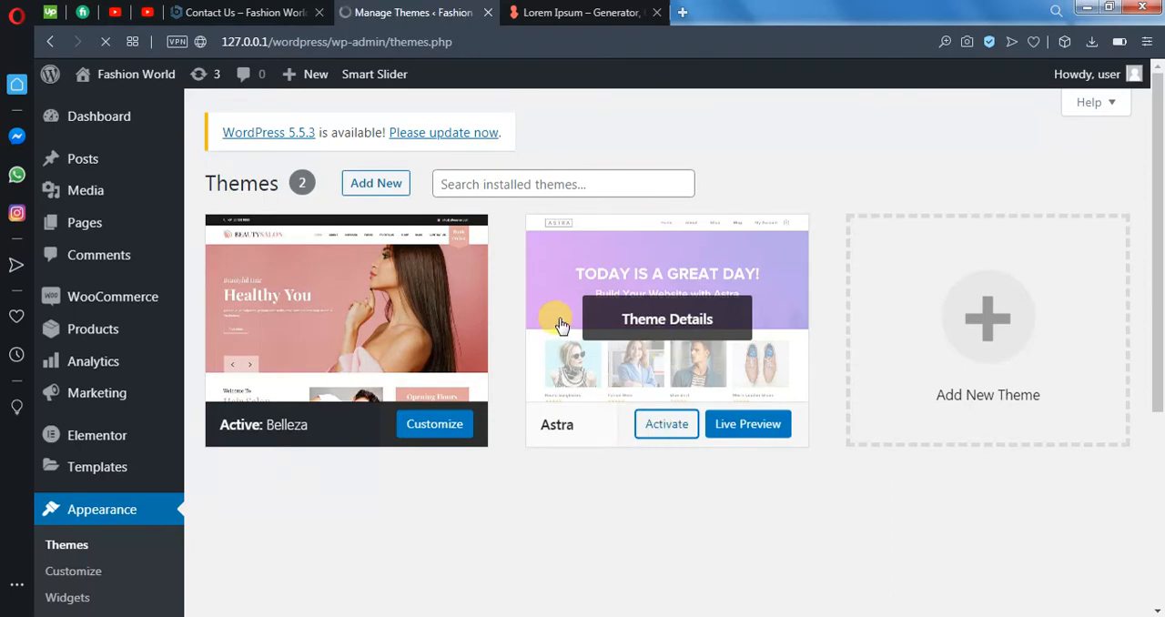
pyautogui.scroll(-1, 418, 566)
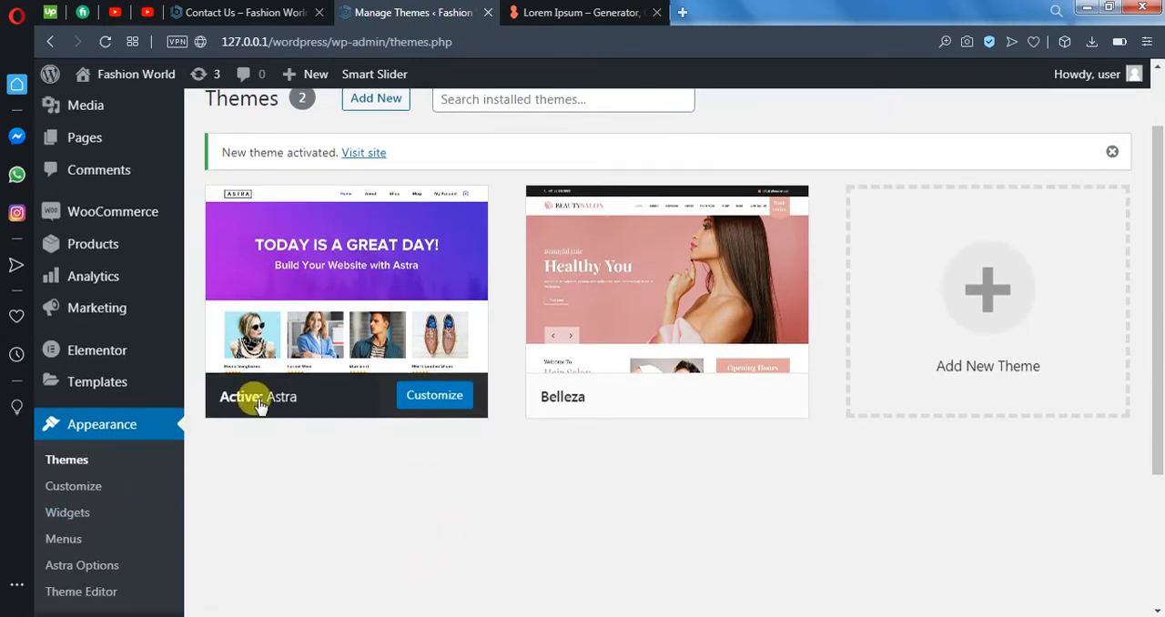
pyautogui.moveTo(261, 396)
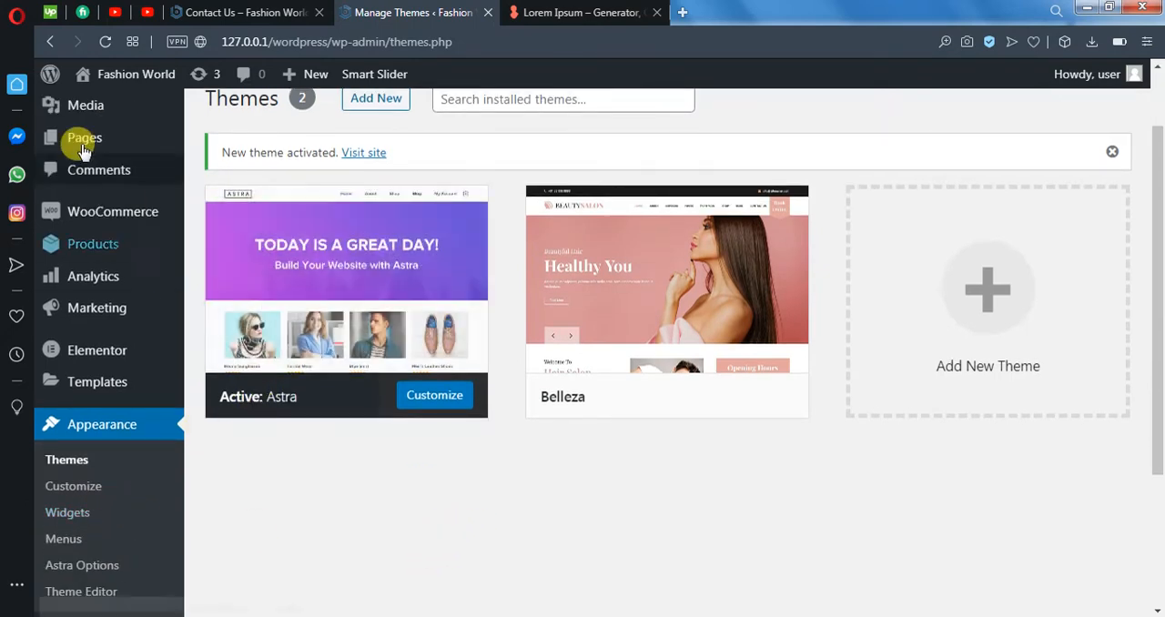
# - Visit the live site to examine its pages links, posts, sidebar and footer under the active theme, and return to the WordPress admin
pyautogui.moveTo(113, 75)
pyautogui.click(111, 108)
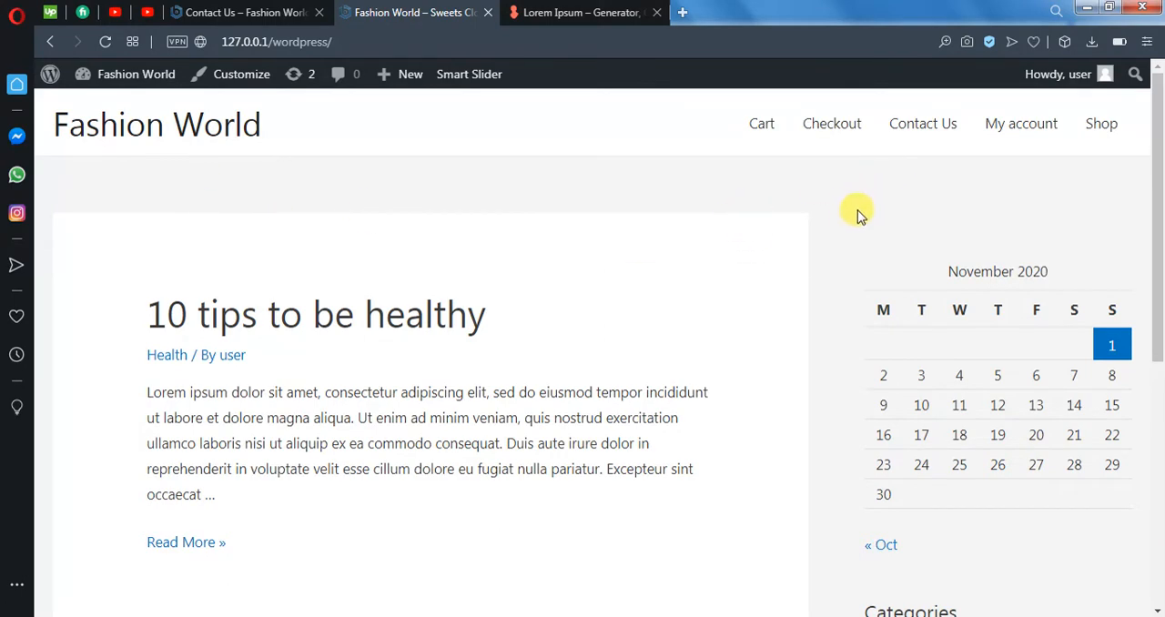
pyautogui.scroll(-5, 759, 457)
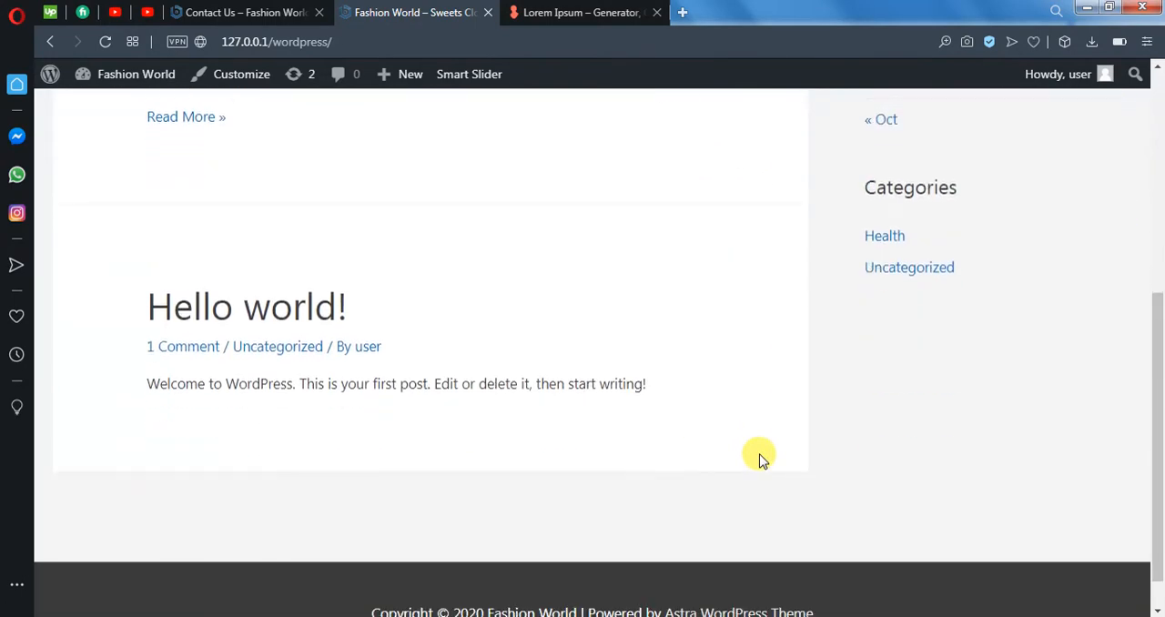
pyautogui.scroll(-1, 758, 456)
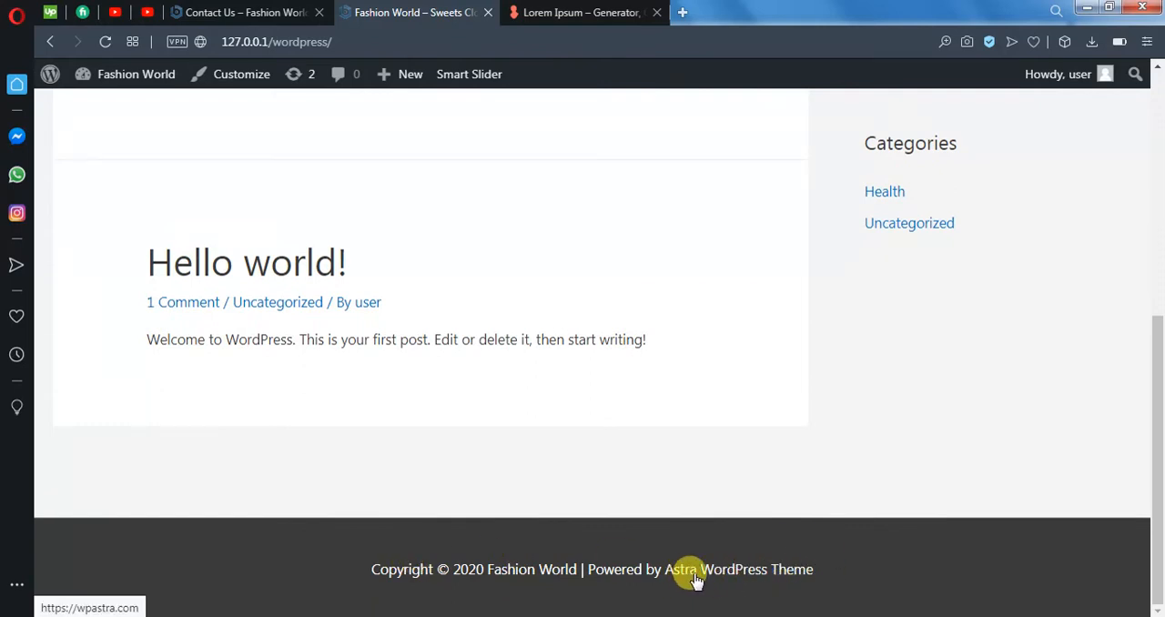
pyautogui.scroll(2, 855, 537)
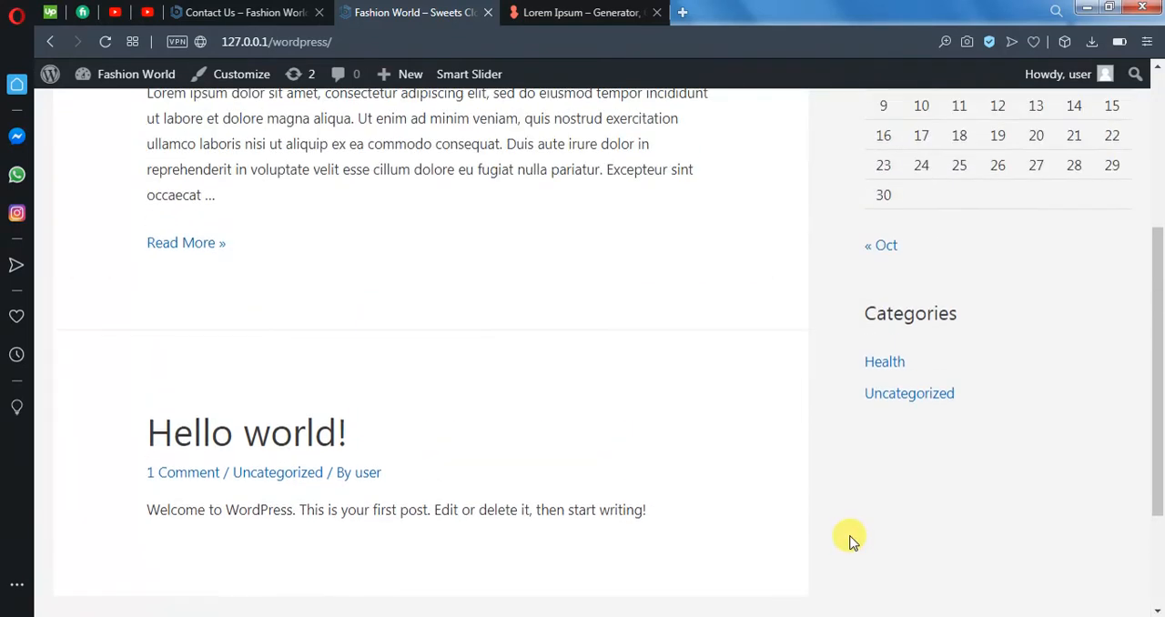
pyautogui.scroll(4, 846, 543)
pyautogui.scroll(-1, 846, 537)
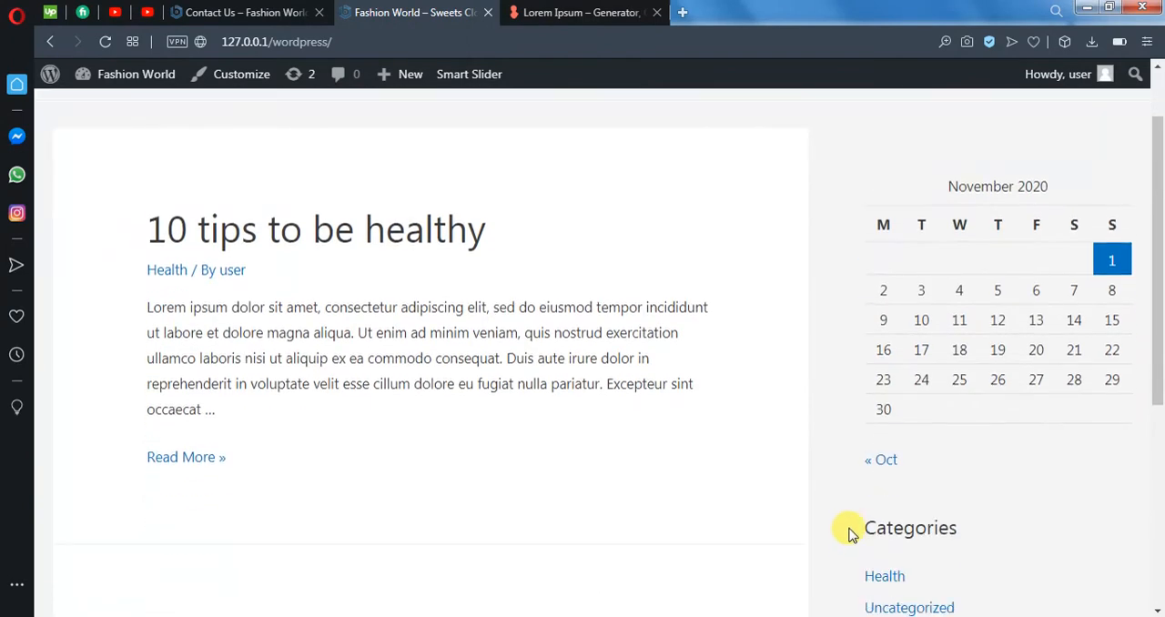
pyautogui.scroll(1, 846, 528)
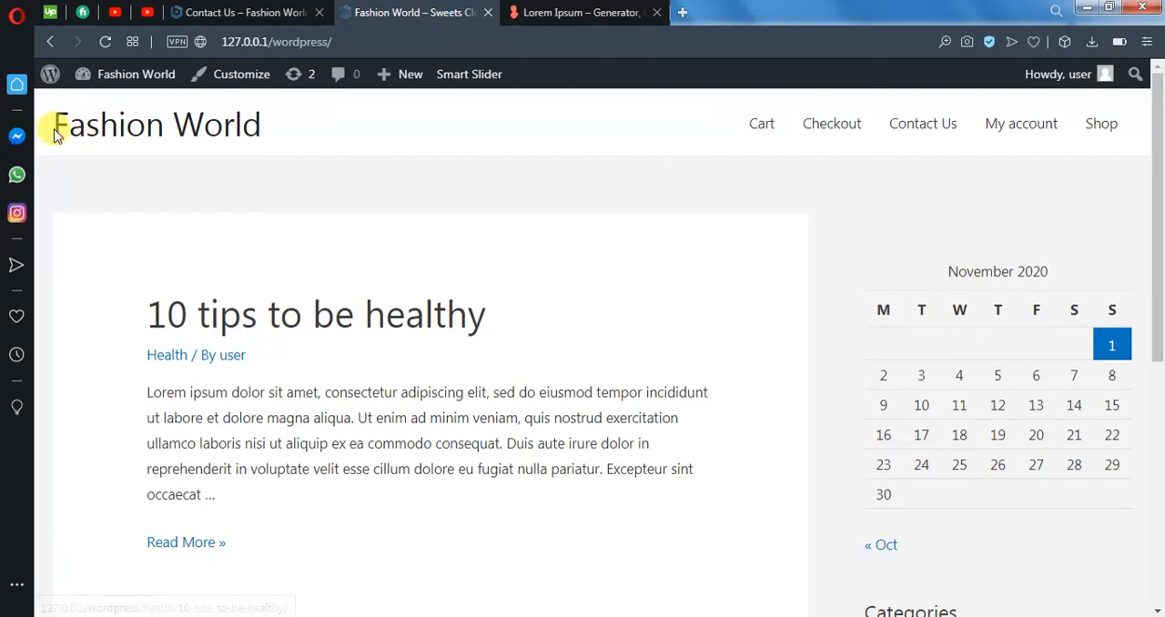
pyautogui.click(46, 81)
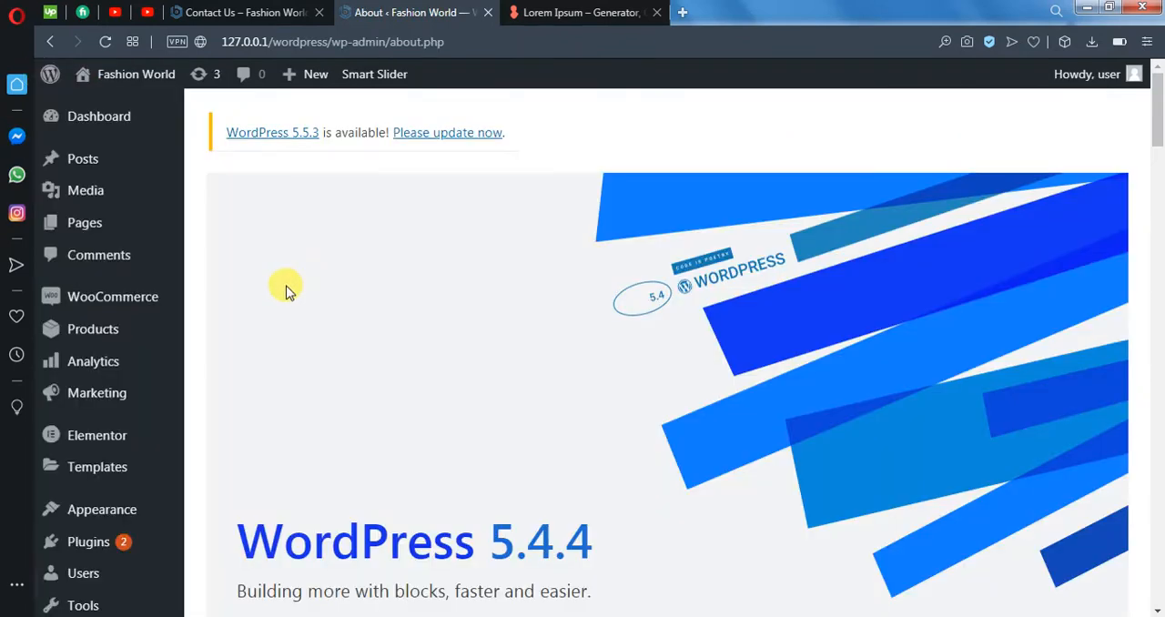
# - In the reading settings, make the homepage display a static page, choose Shop as the homepage, and save the changes
pyautogui.scroll(-2, 91, 358)
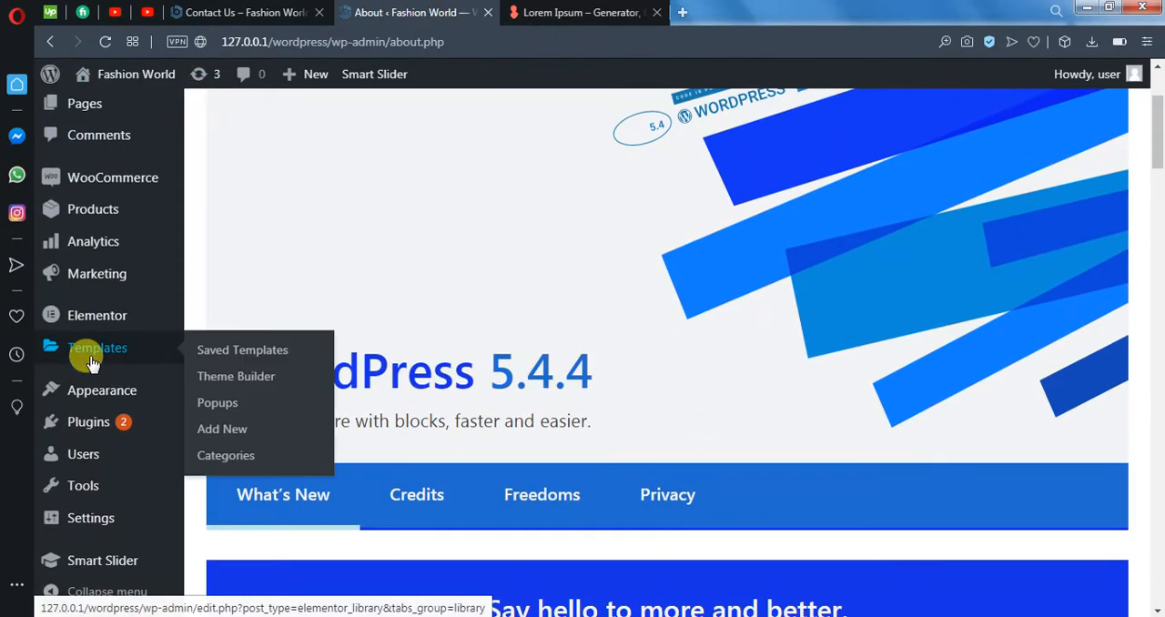
pyautogui.moveTo(62, 415)
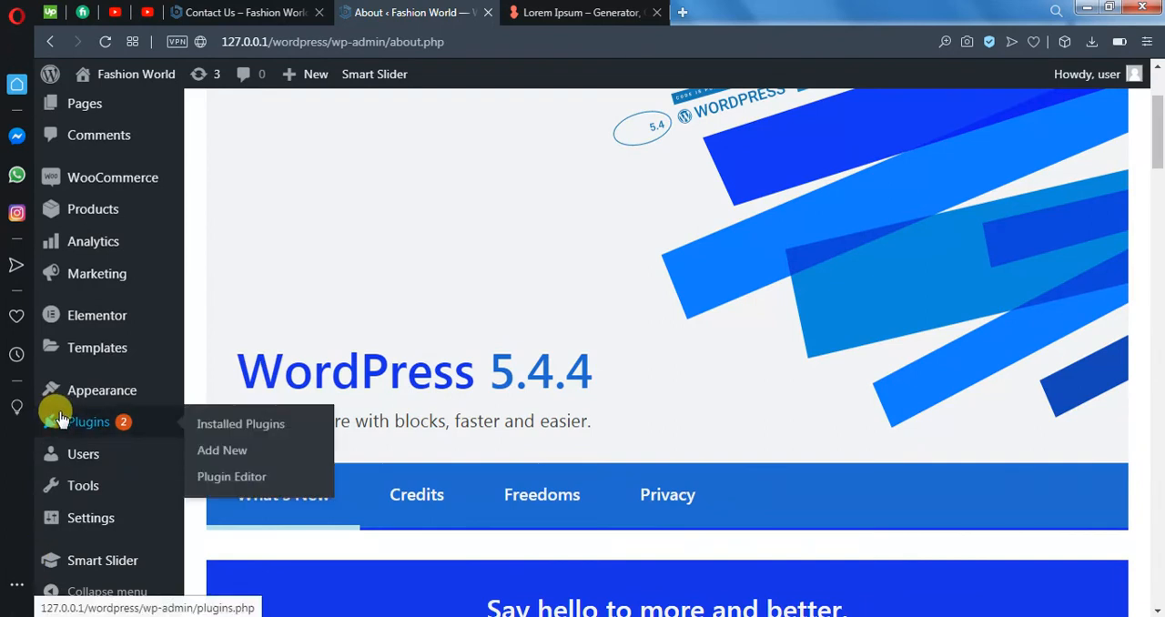
pyautogui.scroll(-1, 87, 410)
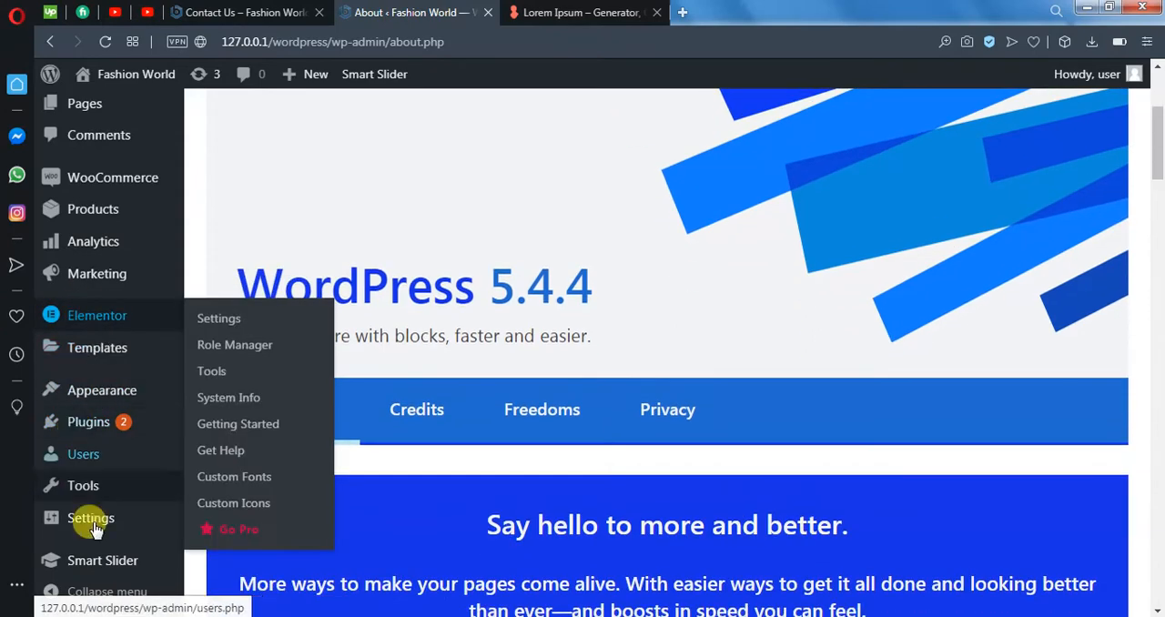
pyautogui.moveTo(94, 528)
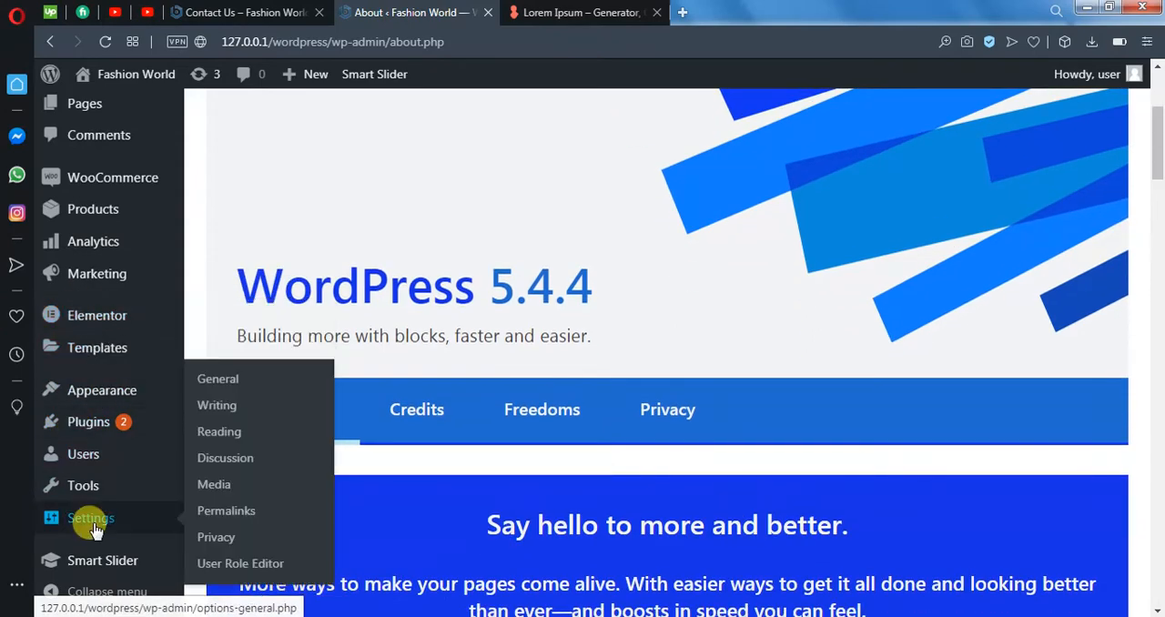
pyautogui.click(247, 431)
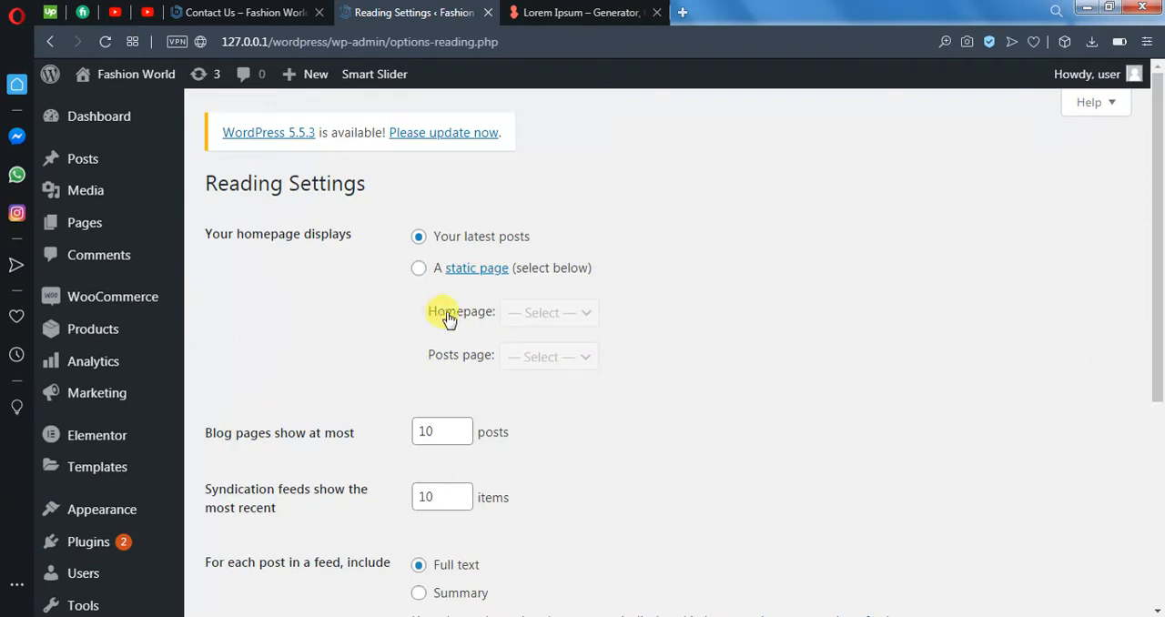
pyautogui.click(417, 270)
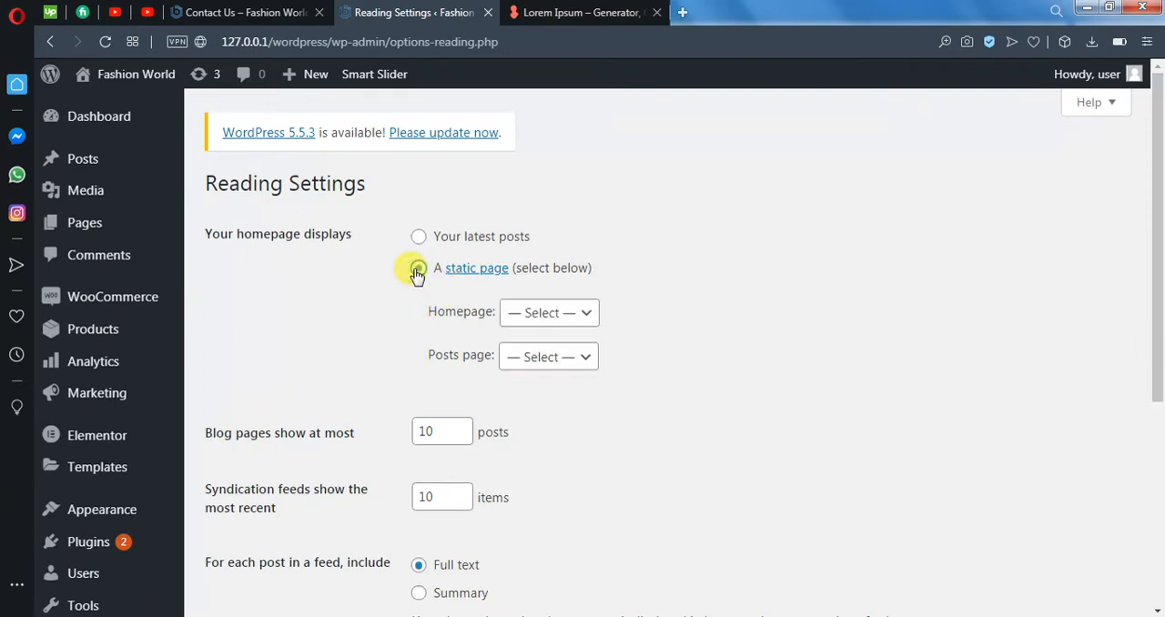
pyautogui.click(576, 314)
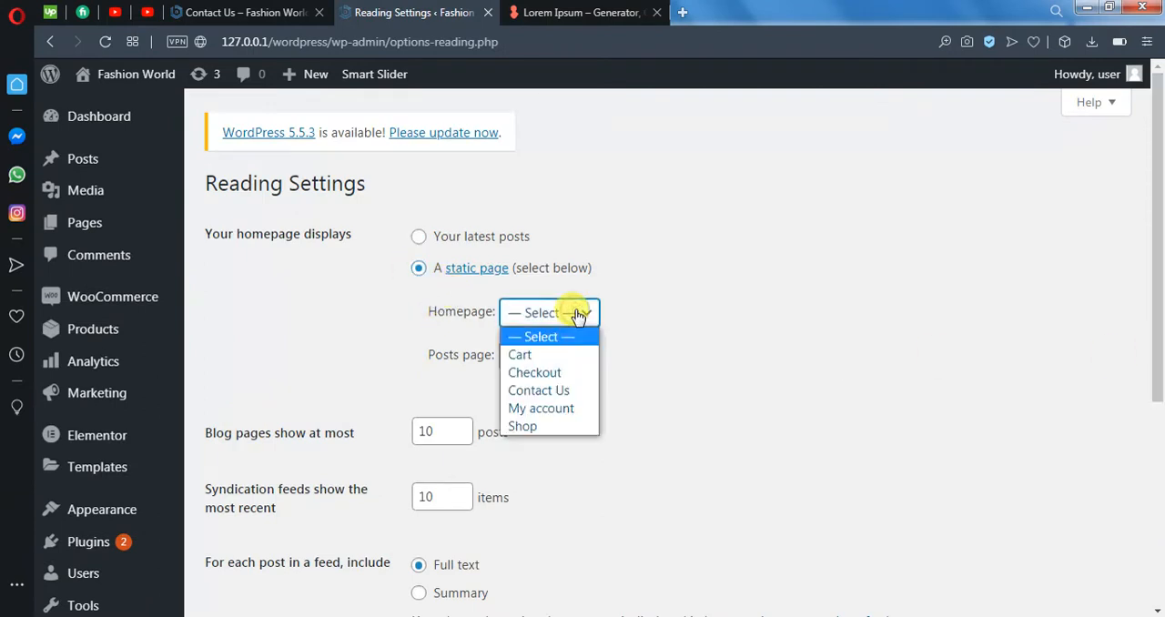
pyautogui.click(533, 425)
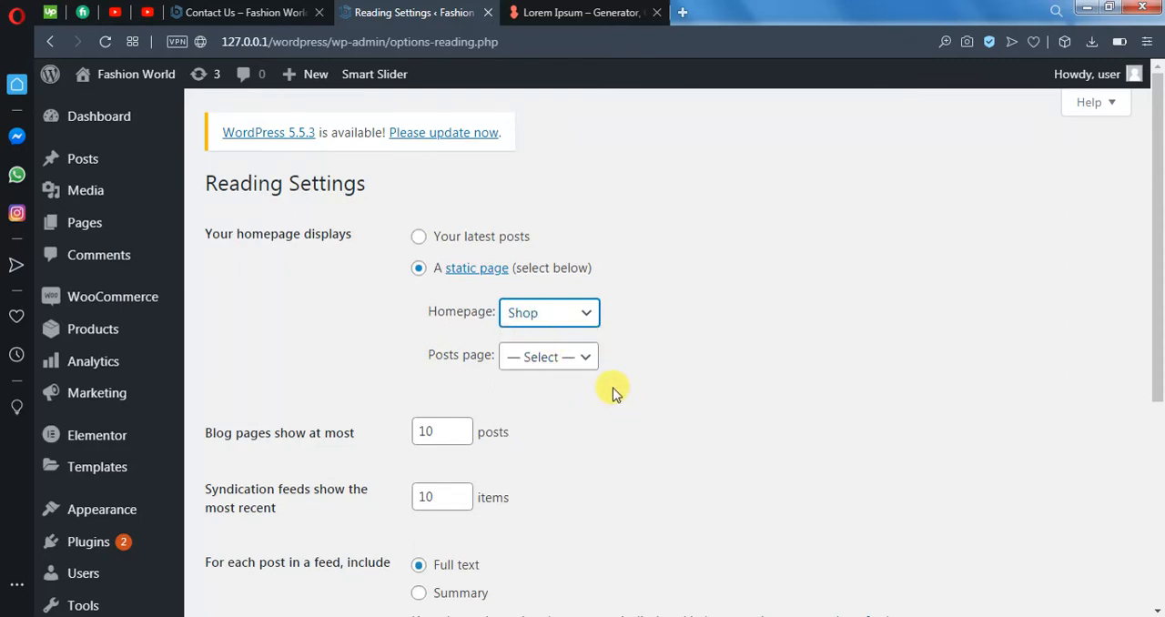
pyautogui.scroll(-4, 612, 391)
pyautogui.click(282, 406)
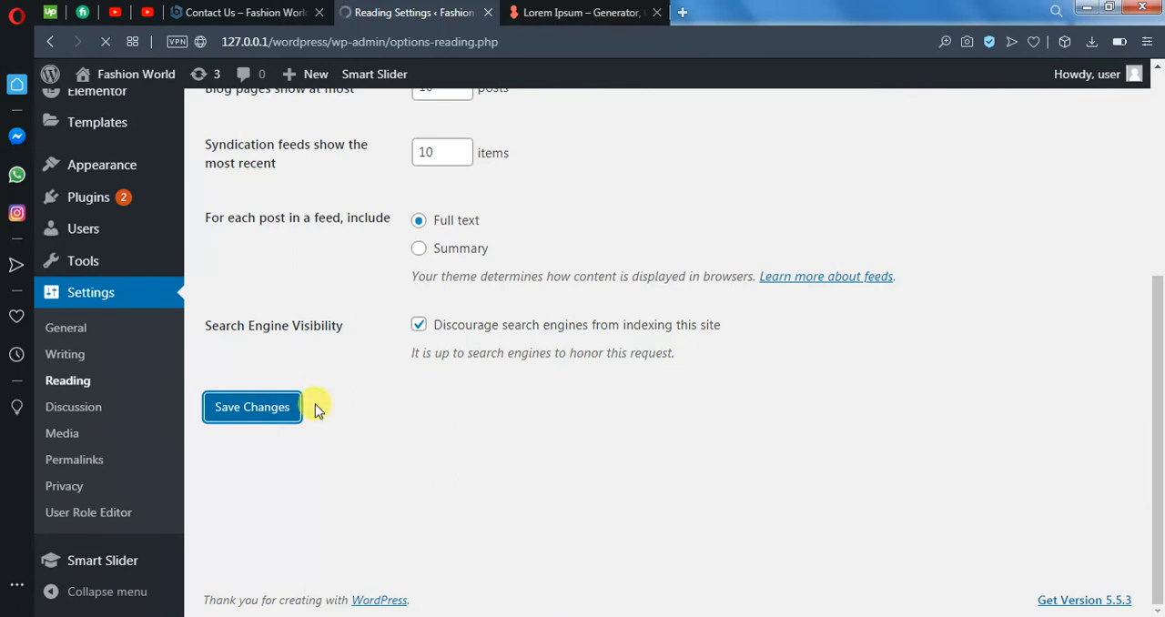
# - Visit the live site to examine the Shop front page's product listing and footer, and return to the WordPress admin
pyautogui.moveTo(113, 76)
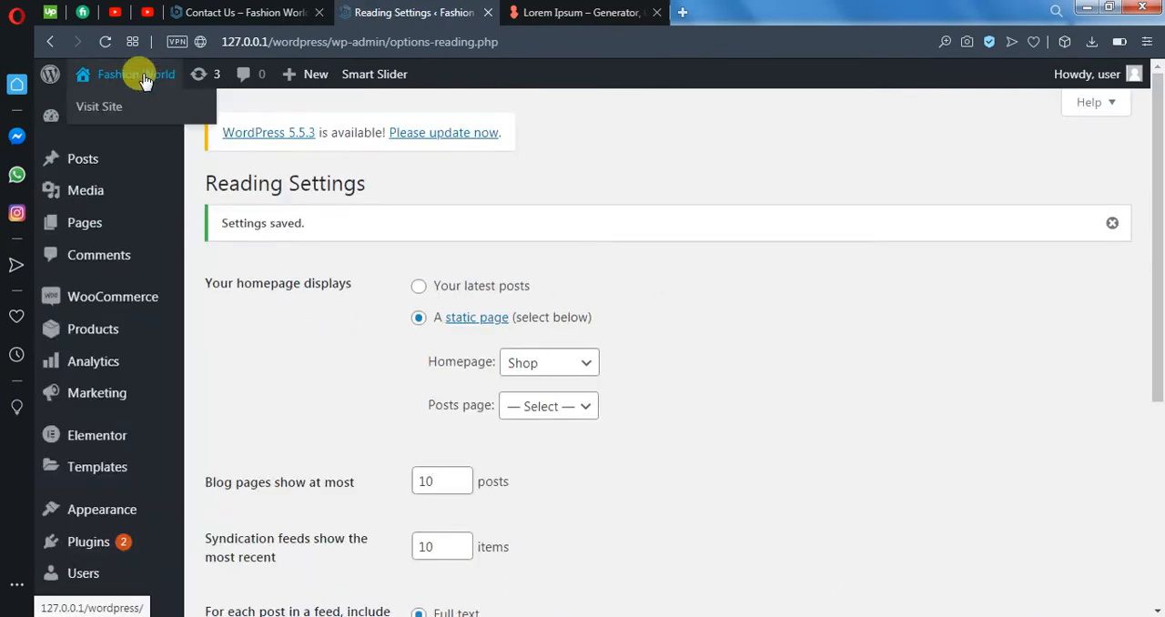
pyautogui.click(113, 109)
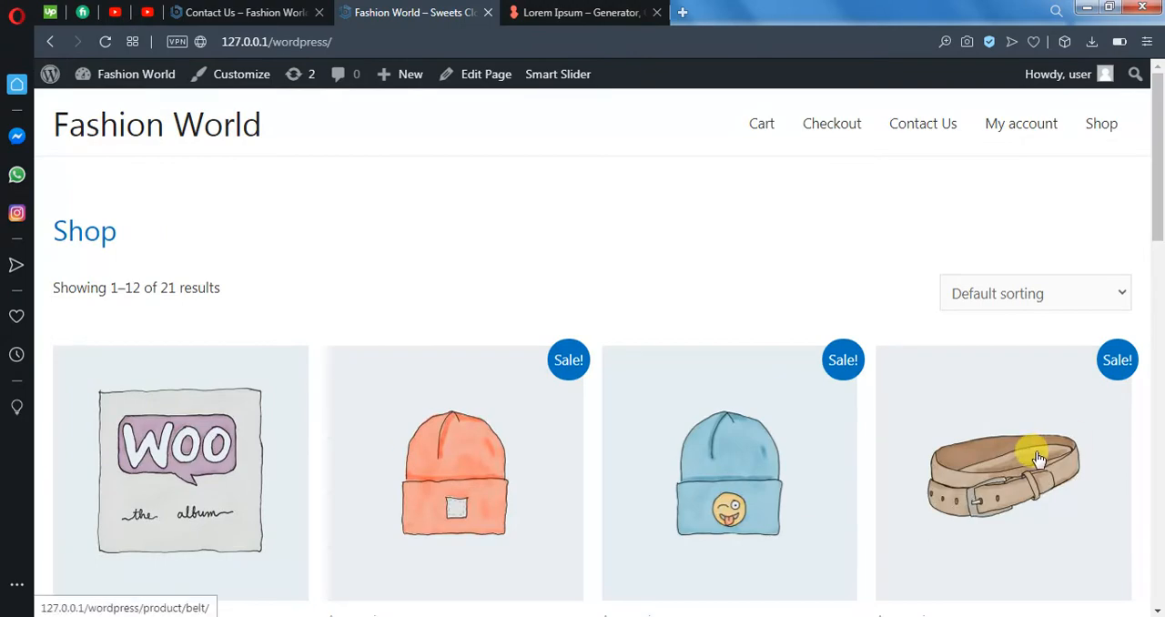
pyautogui.scroll(-12, 1038, 460)
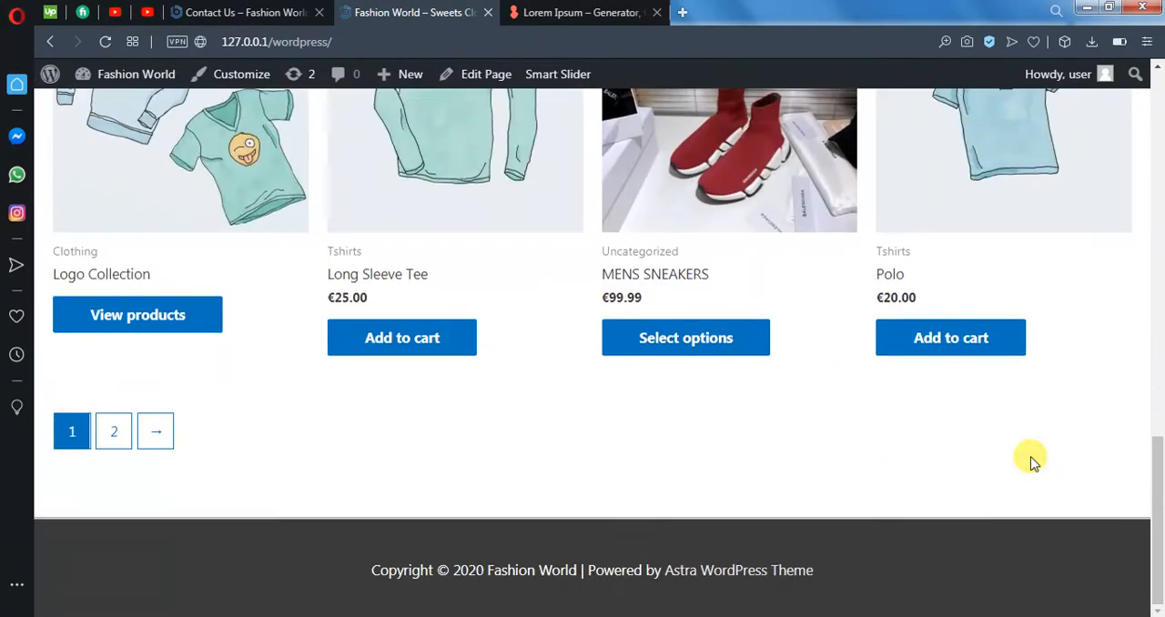
pyautogui.scroll(2, 1031, 462)
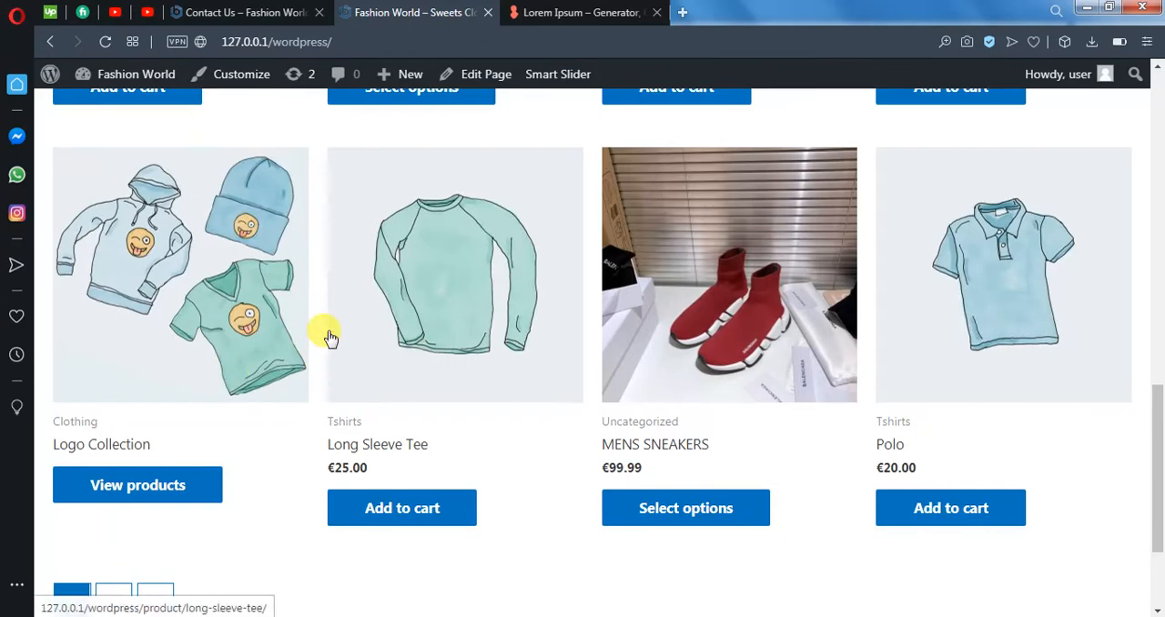
pyautogui.scroll(1, 330, 337)
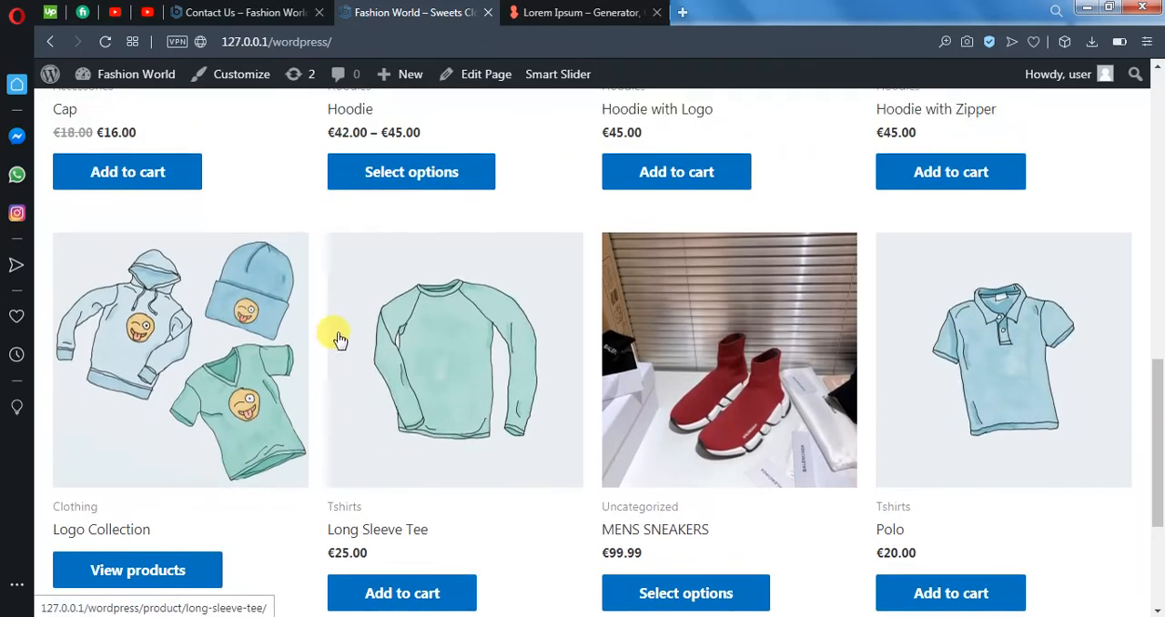
pyautogui.scroll(7, 337, 340)
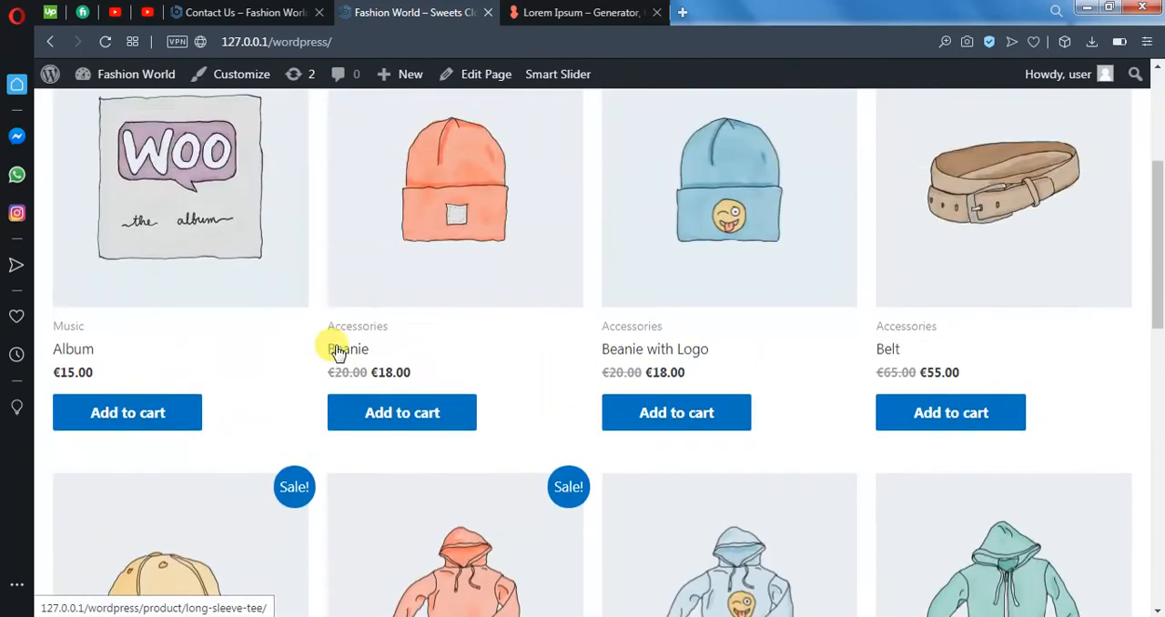
pyautogui.scroll(3, 335, 349)
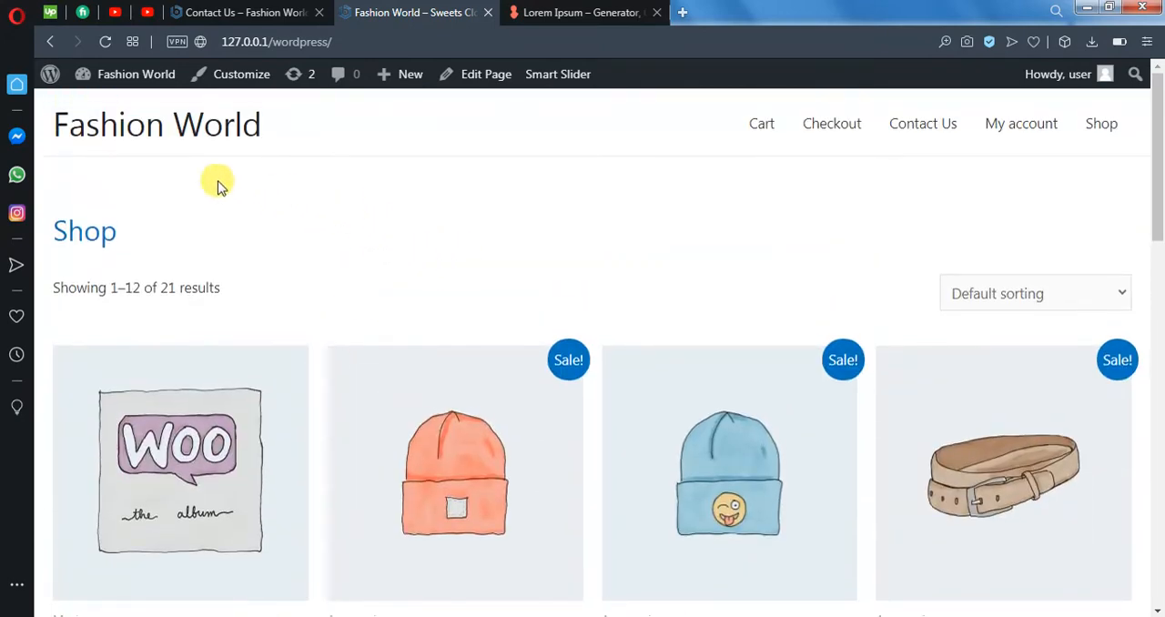
pyautogui.click(51, 72)
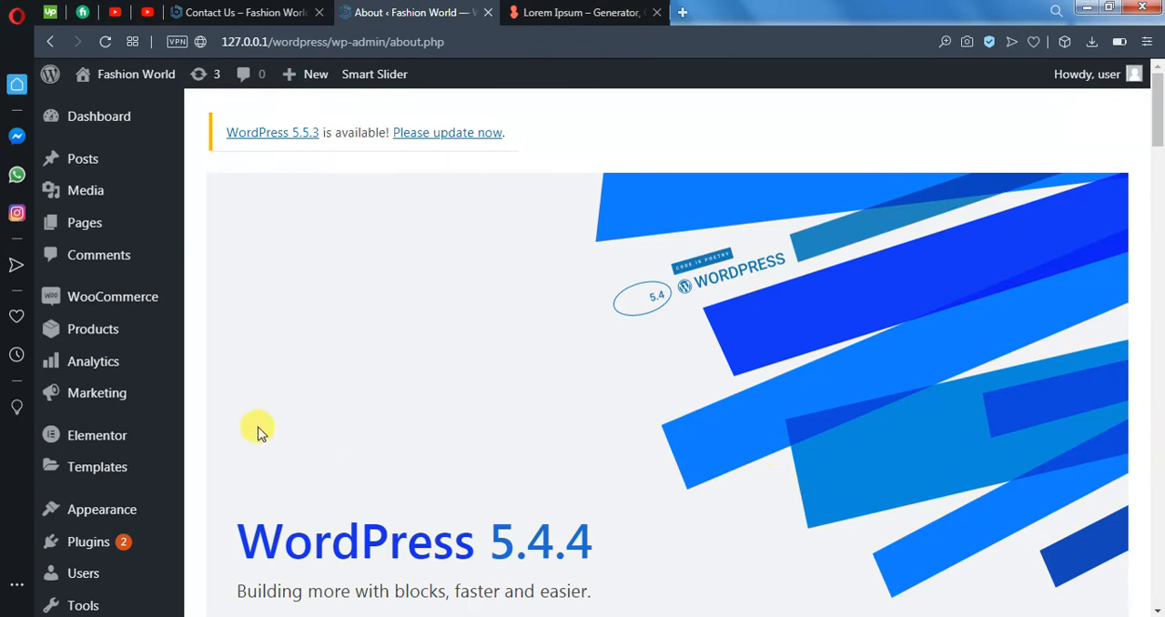
# - Open the Elementor settings and review the General, Advanced and Style options
pyautogui.moveTo(78, 451)
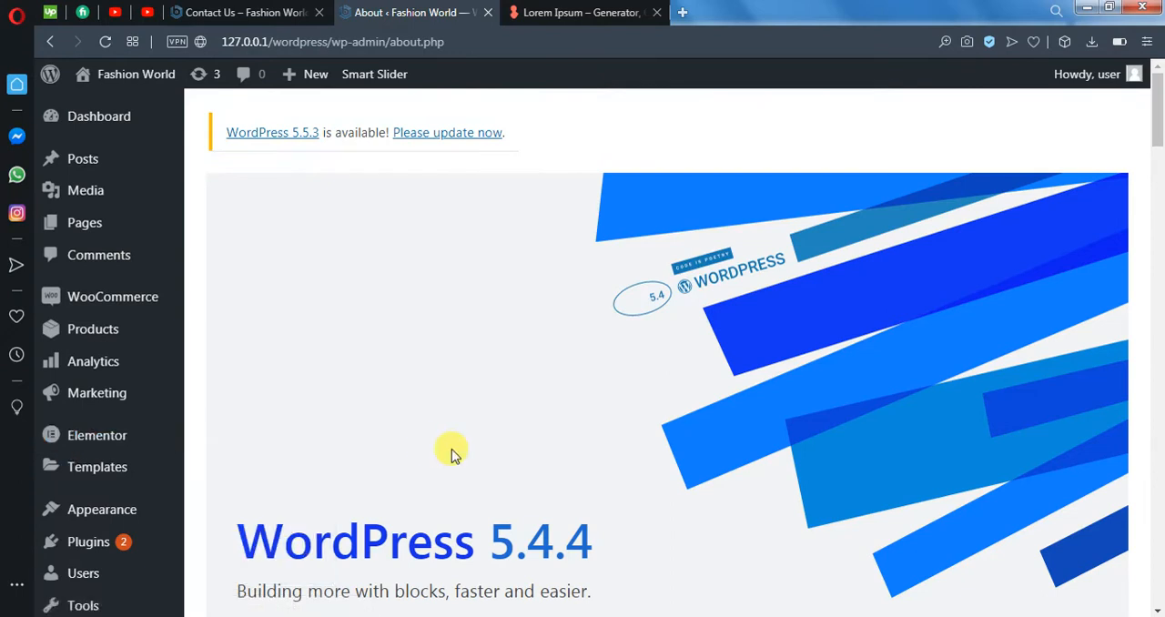
pyautogui.click(124, 435)
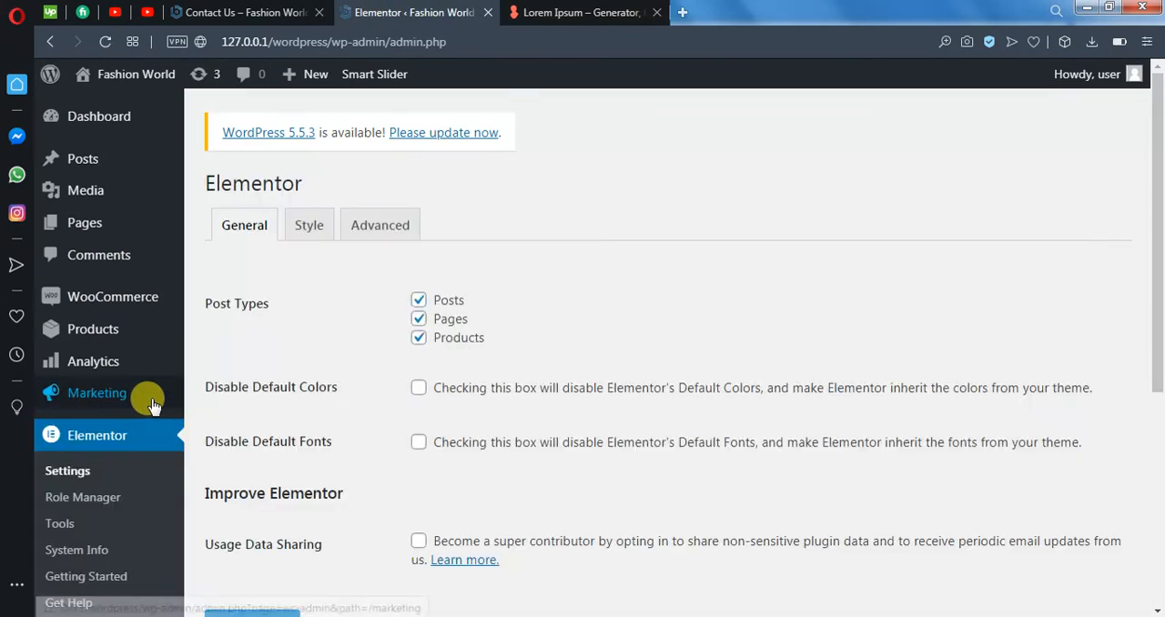
pyautogui.moveTo(151, 403)
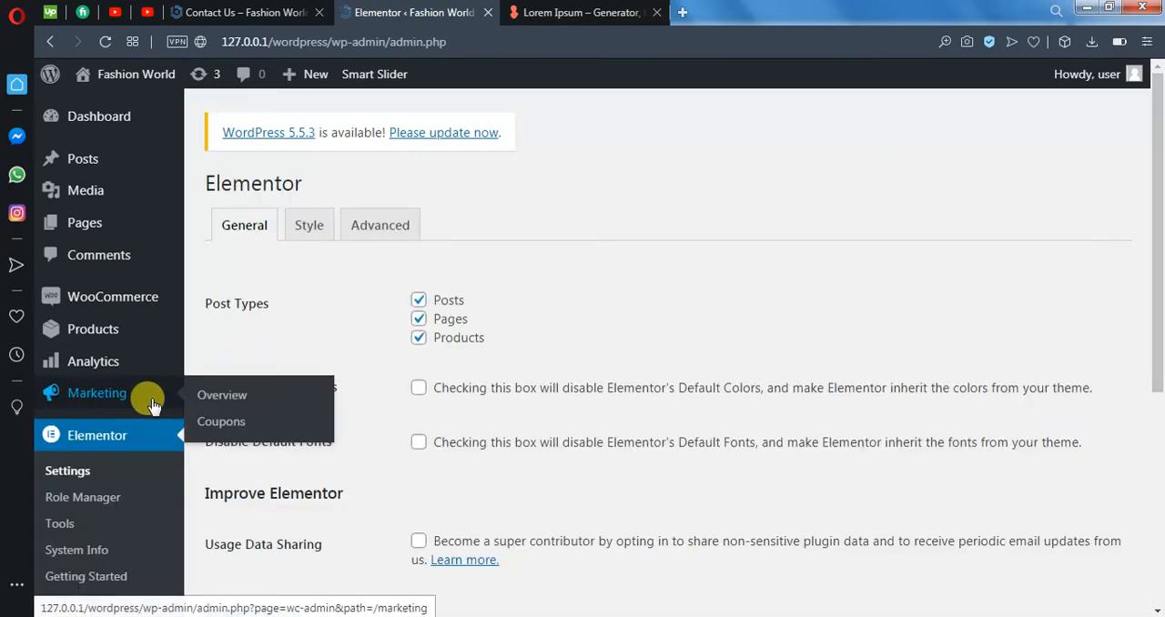
pyautogui.scroll(-2, 735, 369)
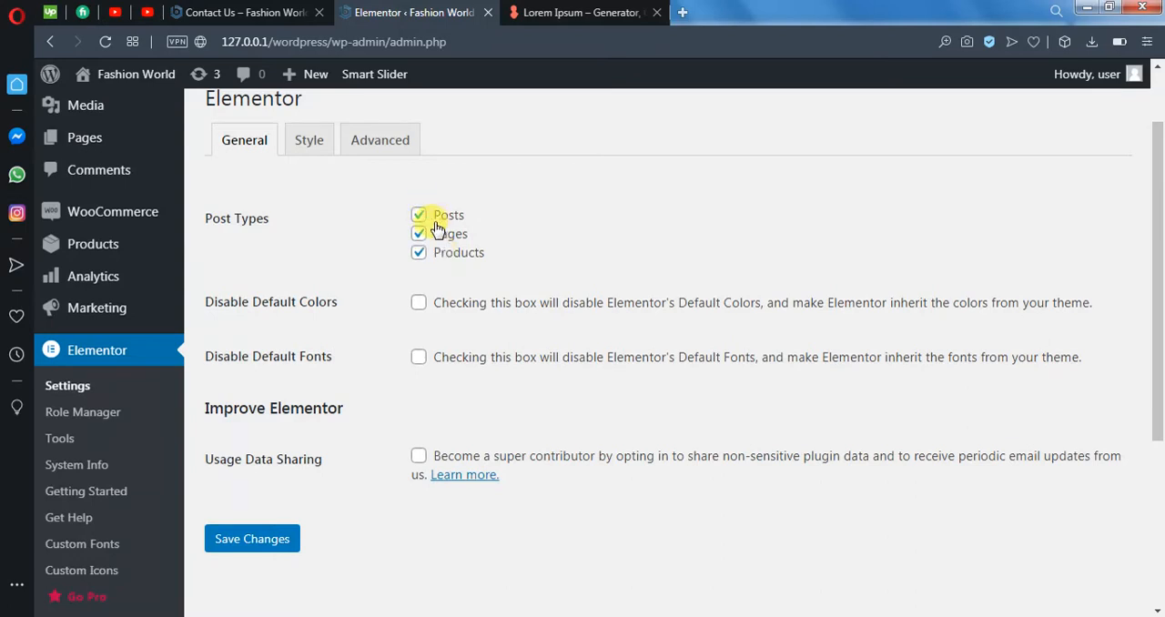
pyautogui.click(358, 146)
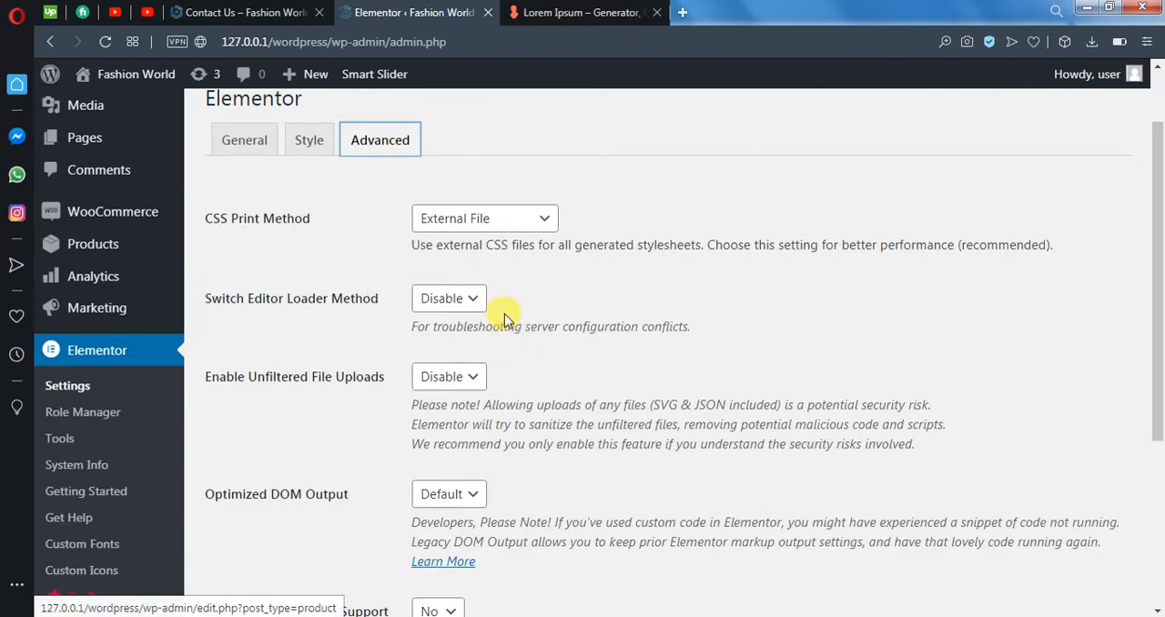
pyautogui.scroll(-2, 504, 315)
pyautogui.scroll(-2, 504, 326)
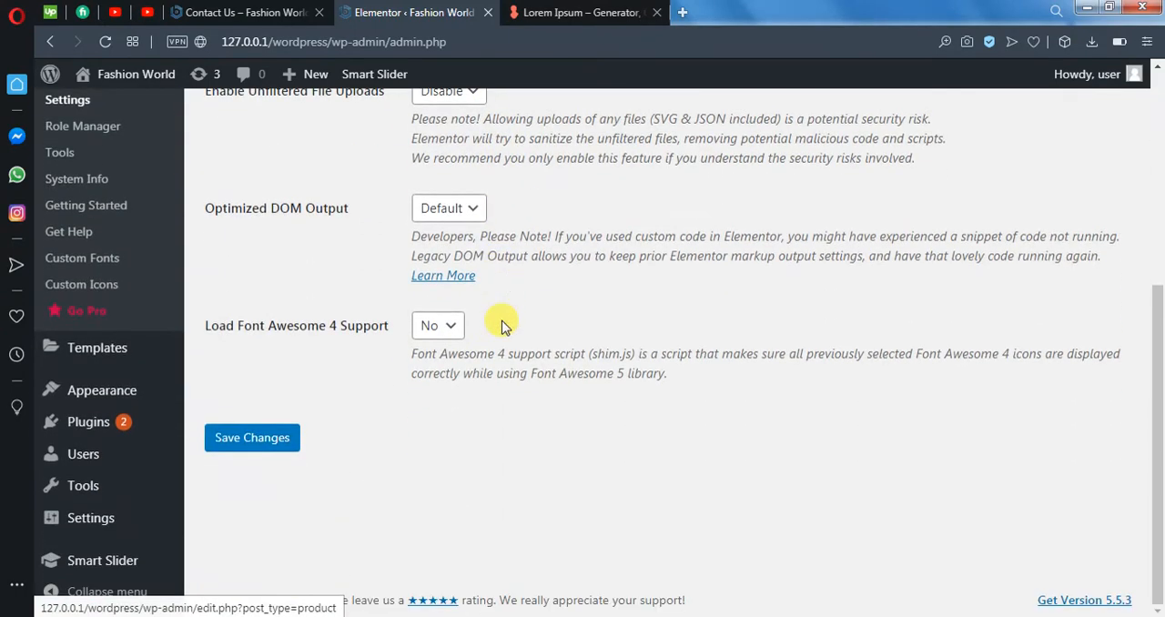
pyautogui.scroll(3, 504, 326)
pyautogui.scroll(1, 391, 195)
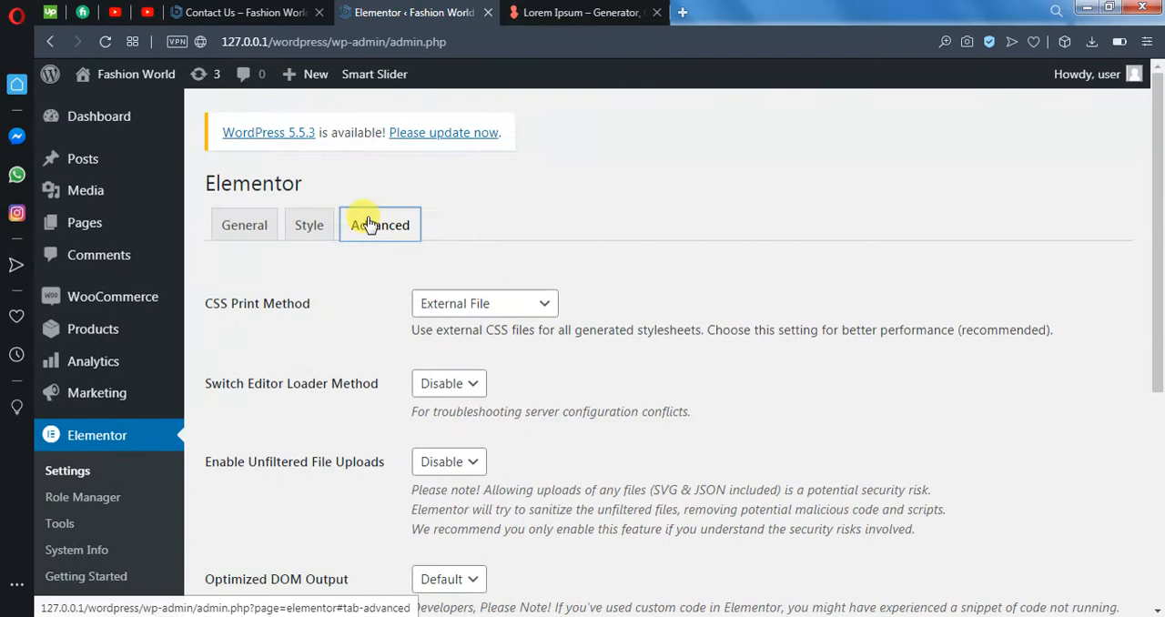
pyautogui.click(310, 225)
pyautogui.scroll(-2, 557, 315)
pyautogui.click(264, 226)
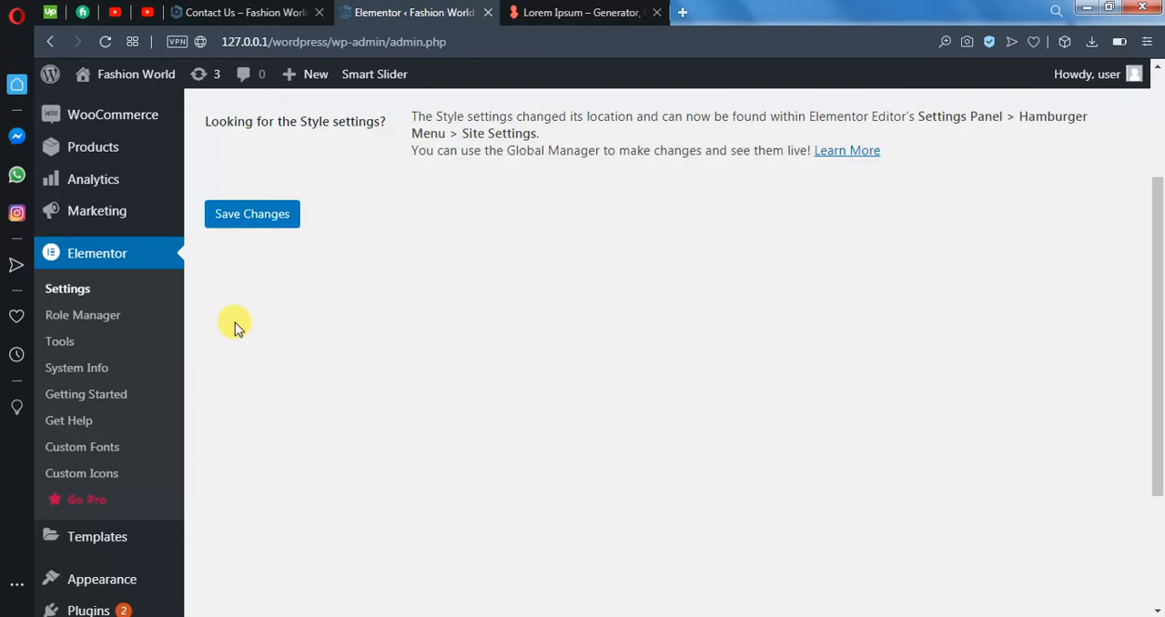
# - Look through Elementor's Getting Started page with its introduction video and first-page options, and return to the dashboard
pyautogui.click(81, 401)
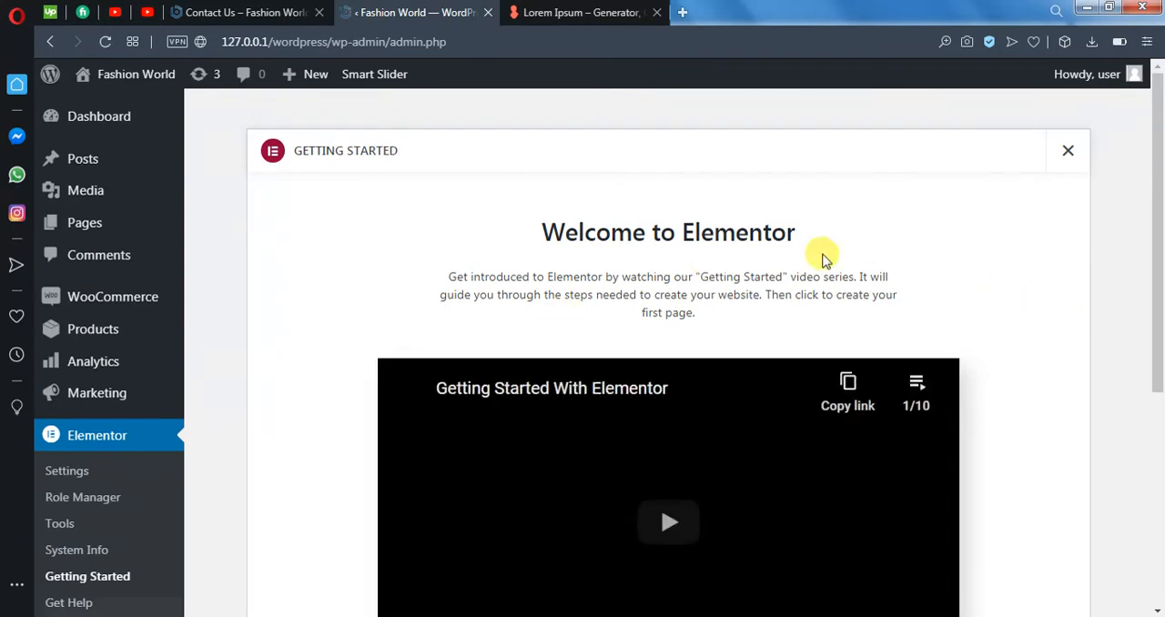
pyautogui.scroll(-2, 965, 384)
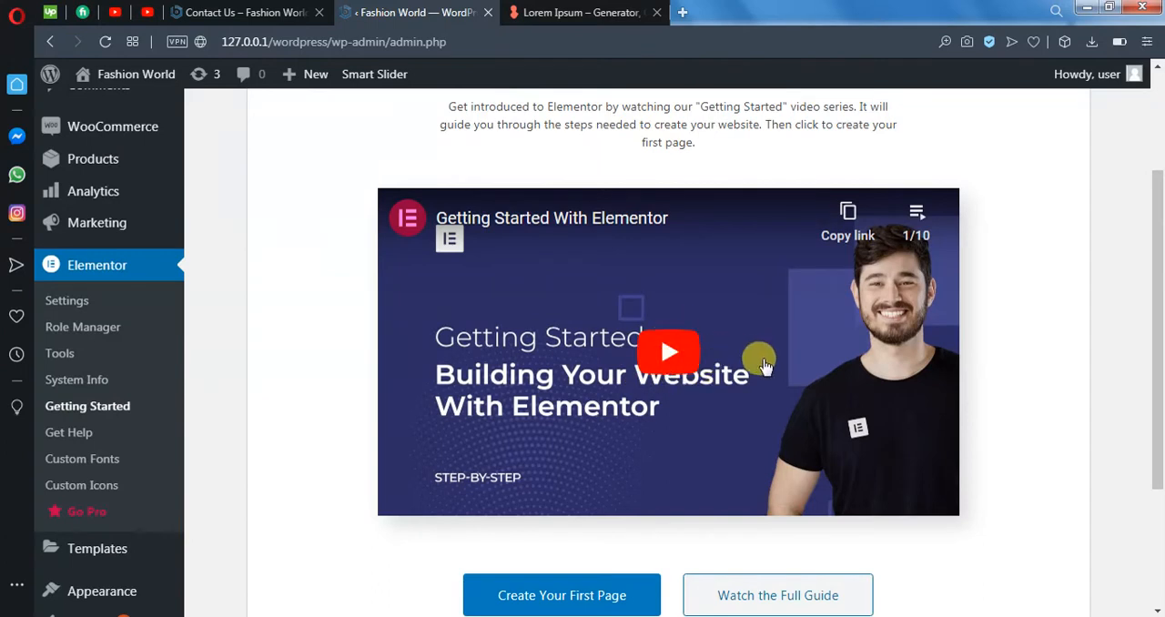
pyautogui.scroll(-2, 759, 432)
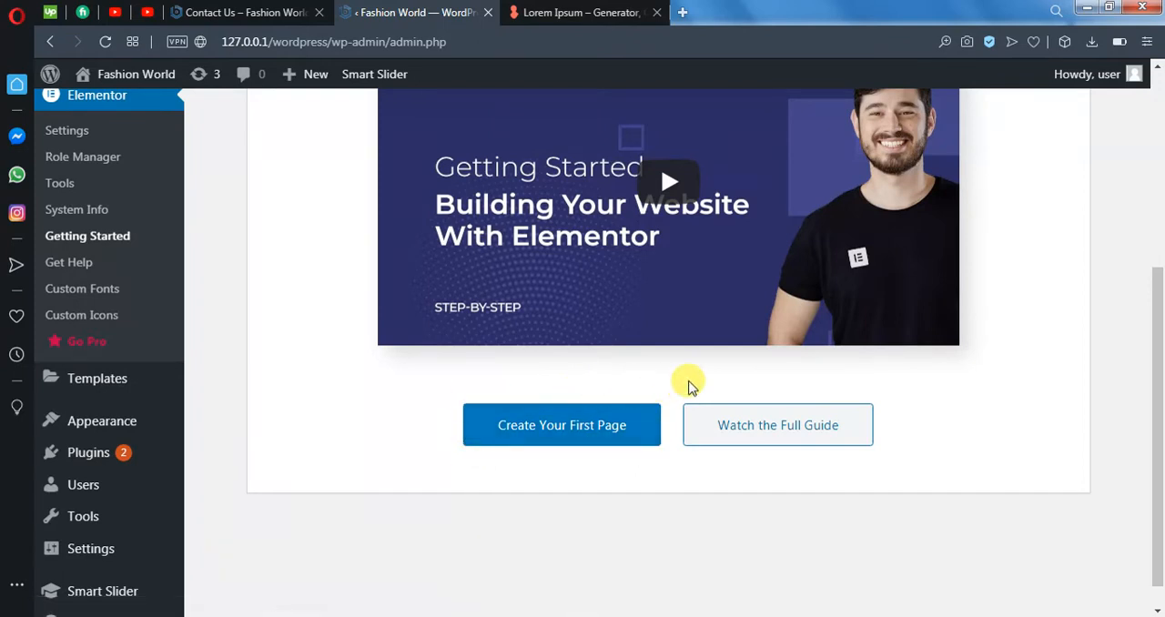
pyautogui.scroll(1, 360, 441)
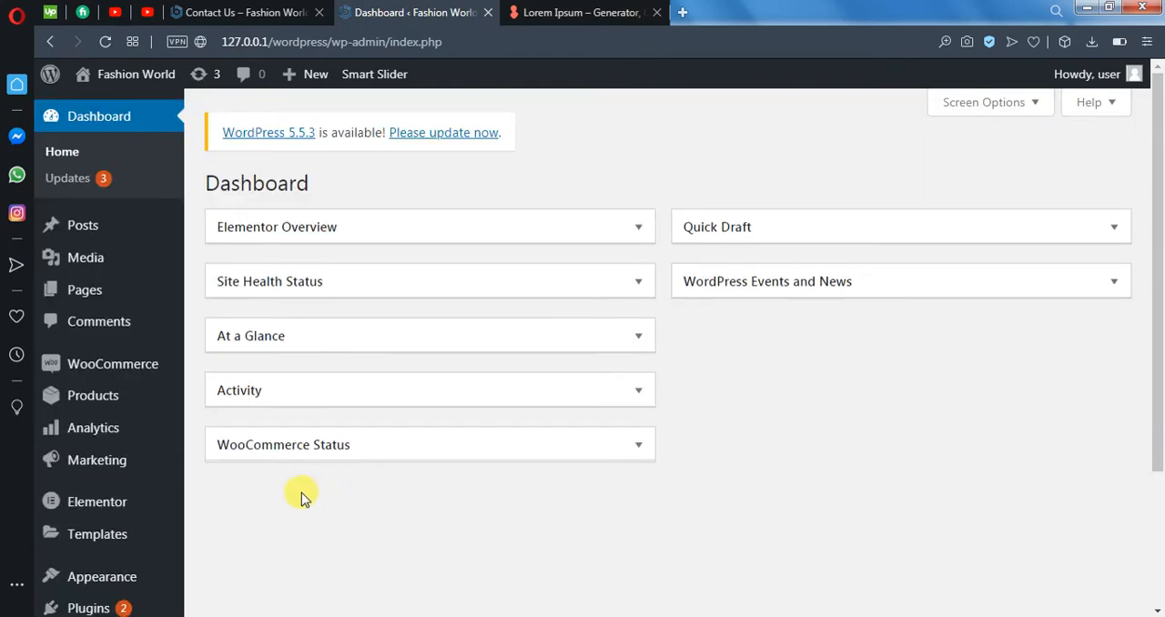
pyautogui.scroll(-2, 236, 483)
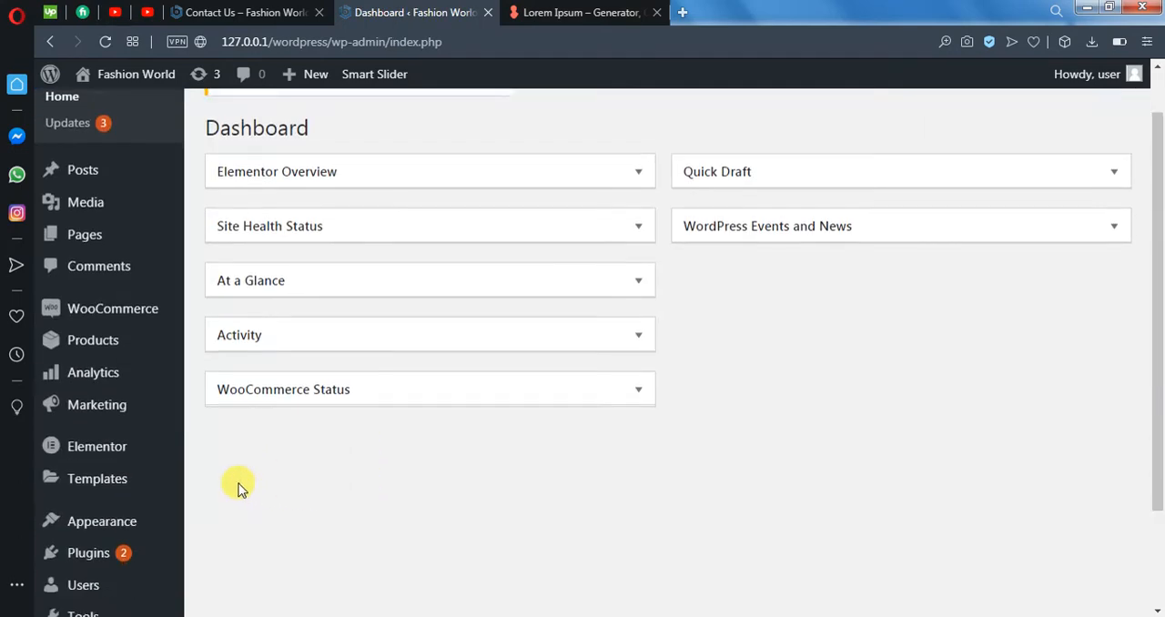
# - Open the installed plugins list and check the version of the Elementor plugin
pyautogui.moveTo(122, 434)
pyautogui.click(206, 441)
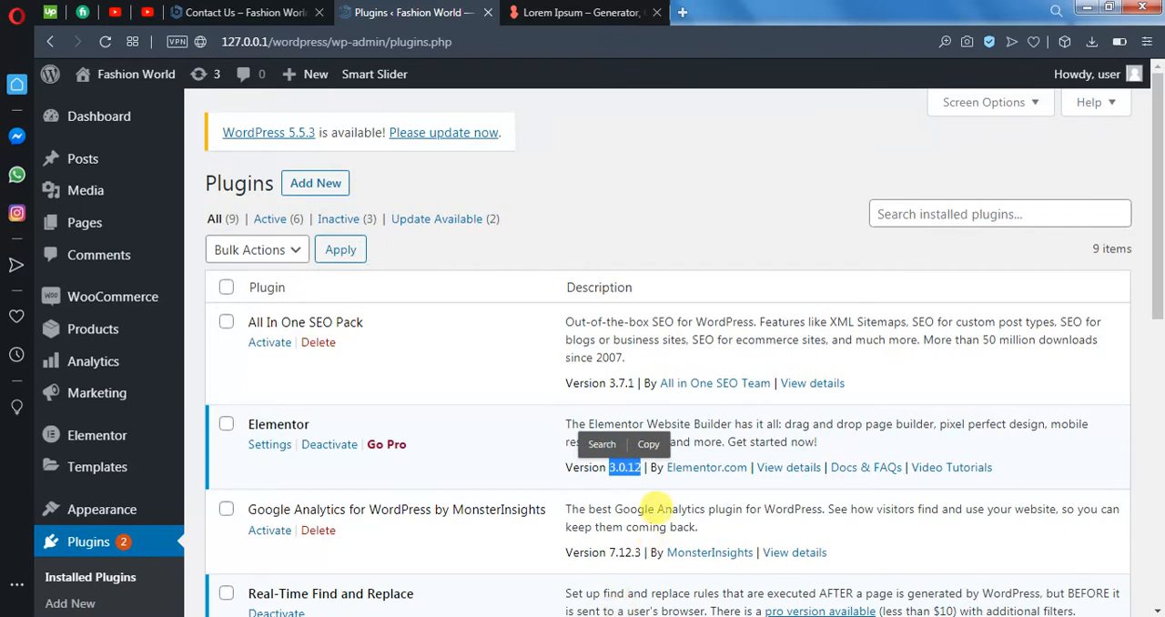
pyautogui.click(626, 467)
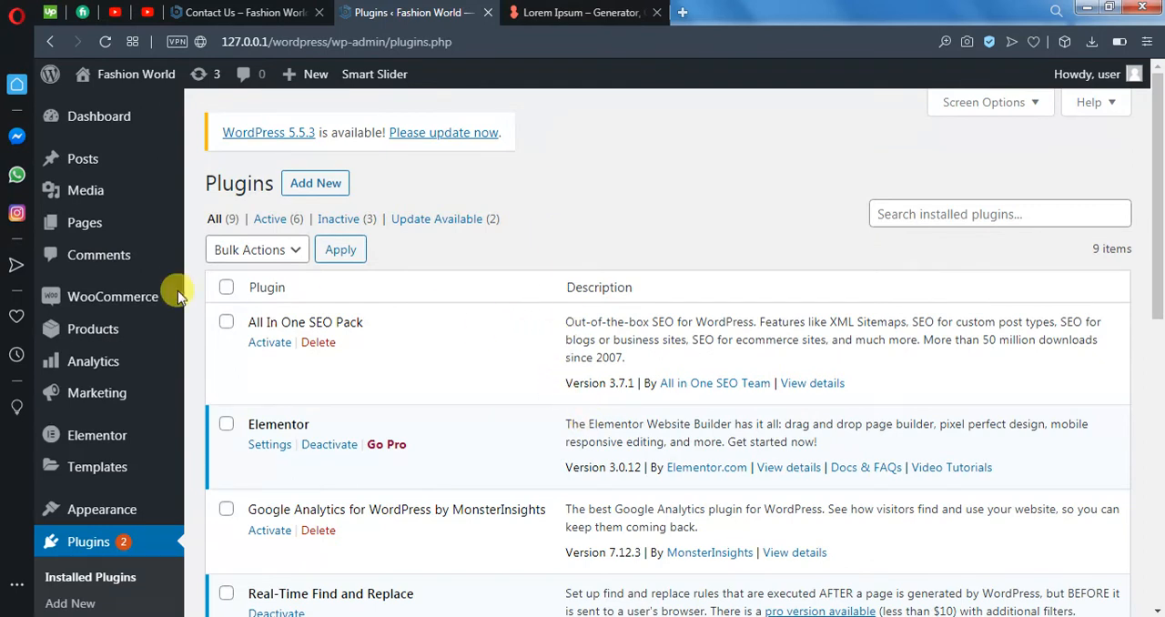
# - Open the list of all site pages and look through the existing pages and their statuses
pyautogui.moveTo(58, 221)
pyautogui.click(202, 235)
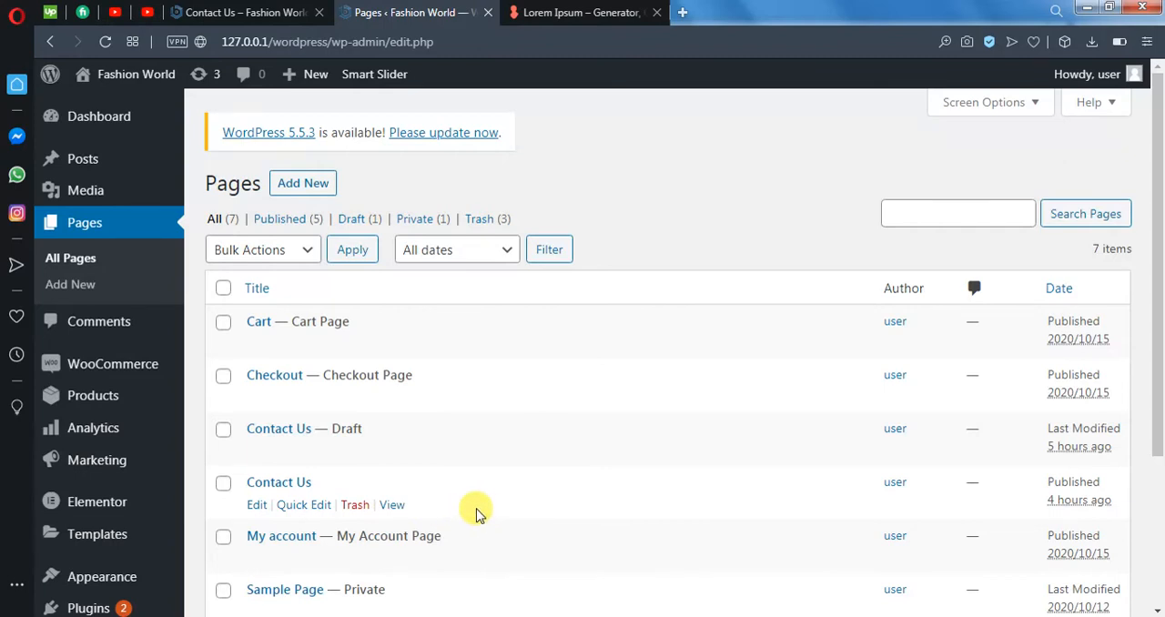
pyautogui.scroll(-2, 484, 511)
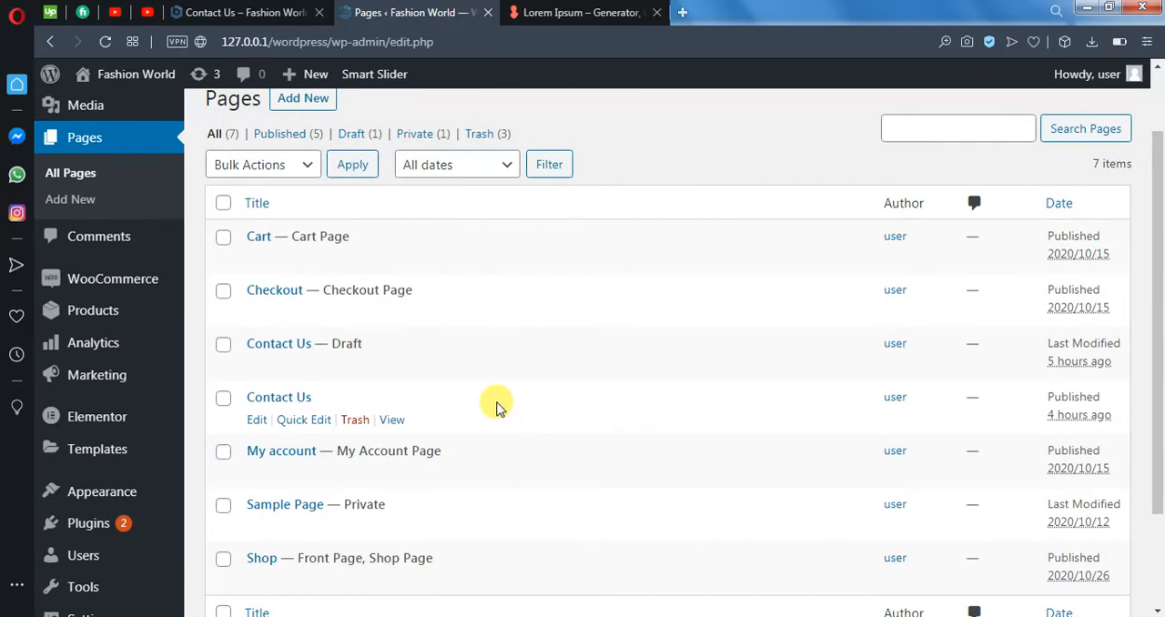
pyautogui.scroll(-2, 500, 382)
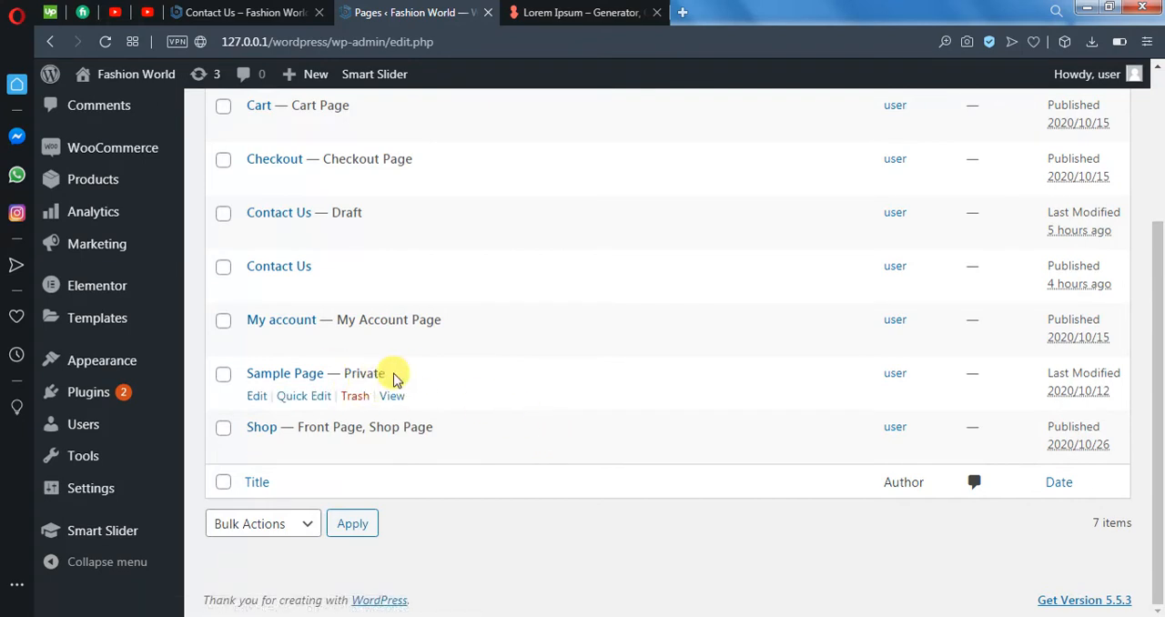
# - Move both Contact Us pages, the draft and the published one, to the Trash
pyautogui.scroll(4, 476, 424)
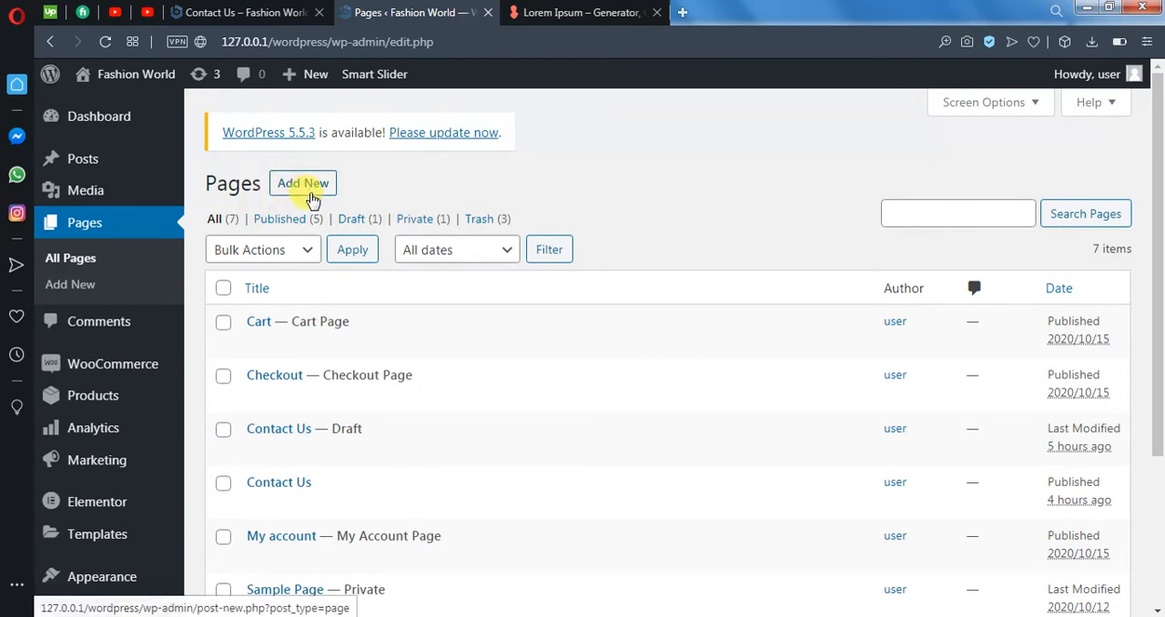
pyautogui.scroll(-1, 535, 387)
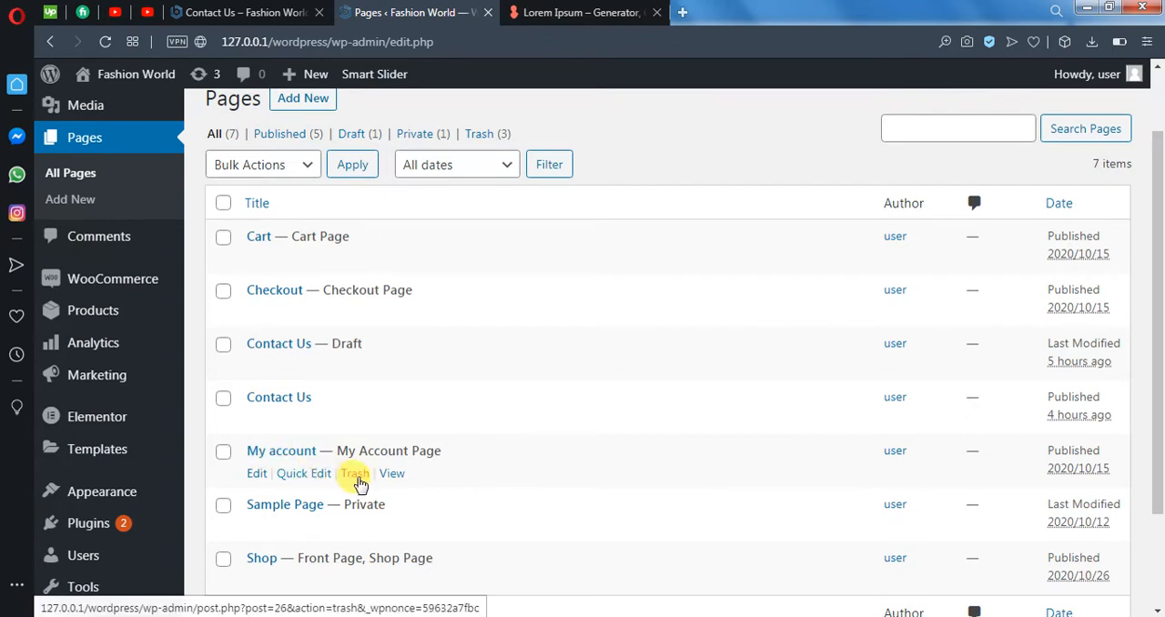
pyautogui.scroll(-1, 428, 482)
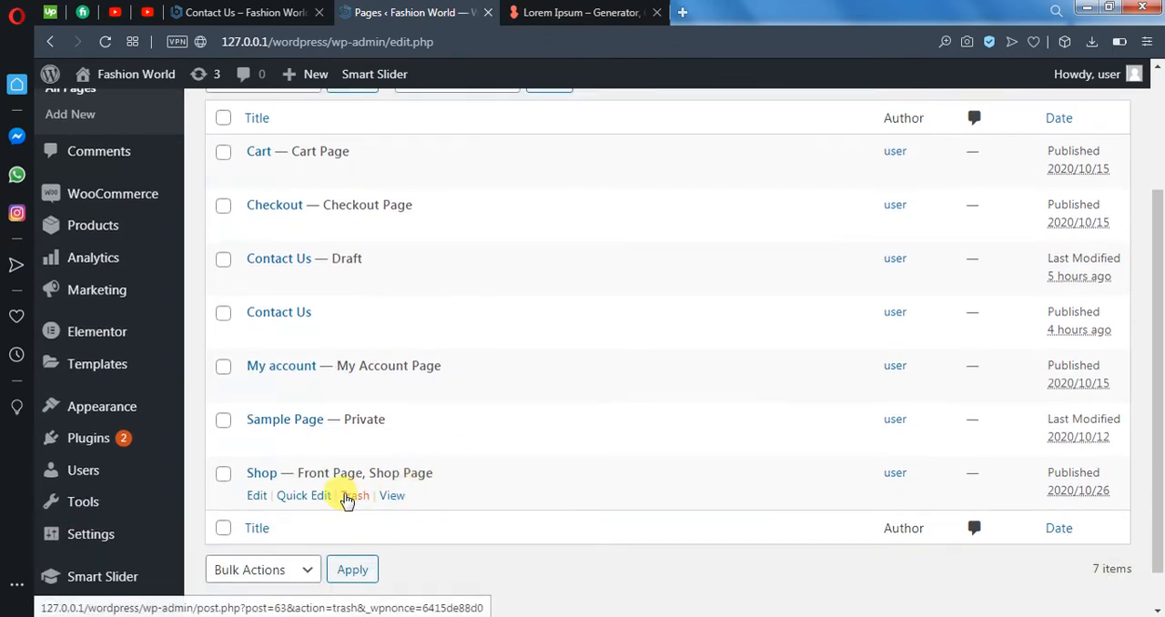
pyautogui.click(223, 313)
pyautogui.click(223, 259)
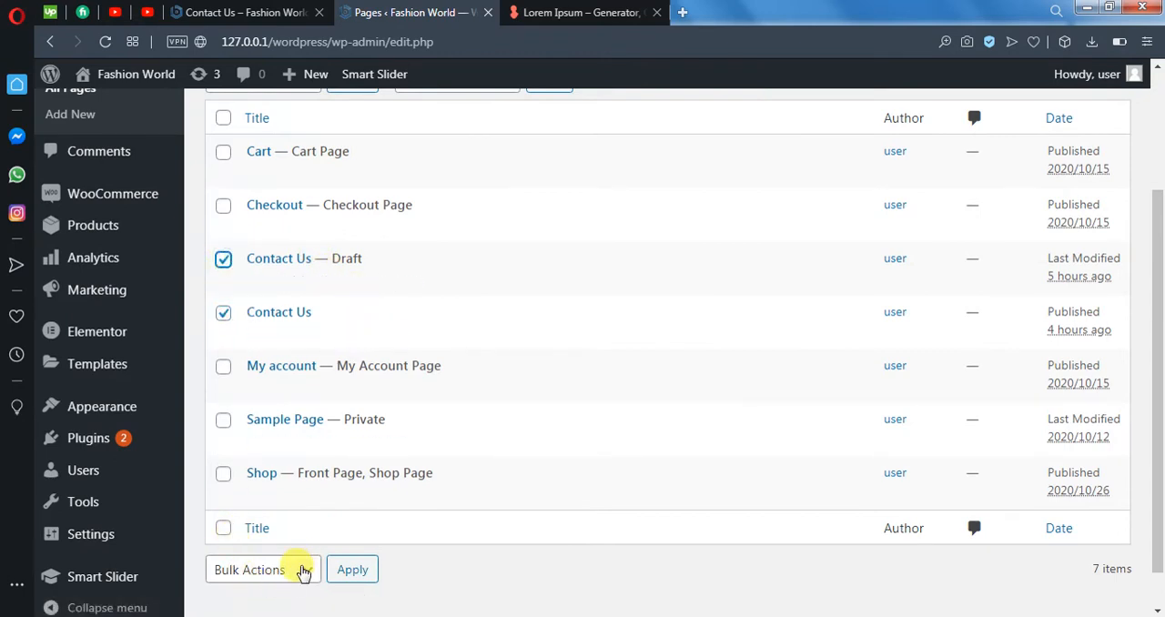
pyautogui.click(301, 570)
pyautogui.click(282, 546)
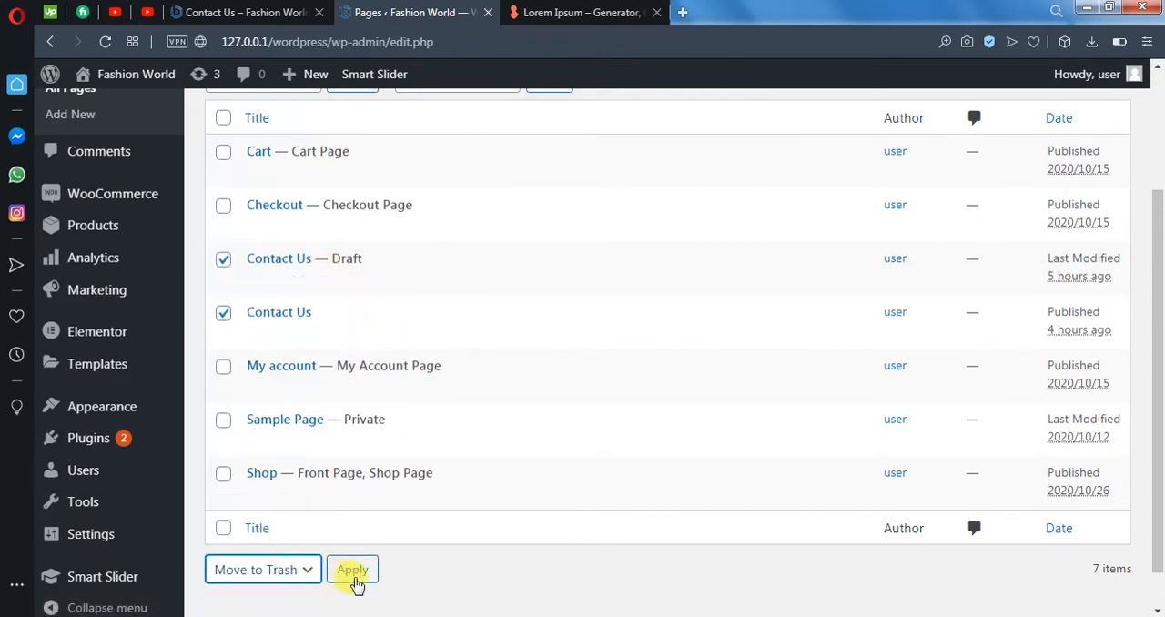
pyautogui.click(353, 573)
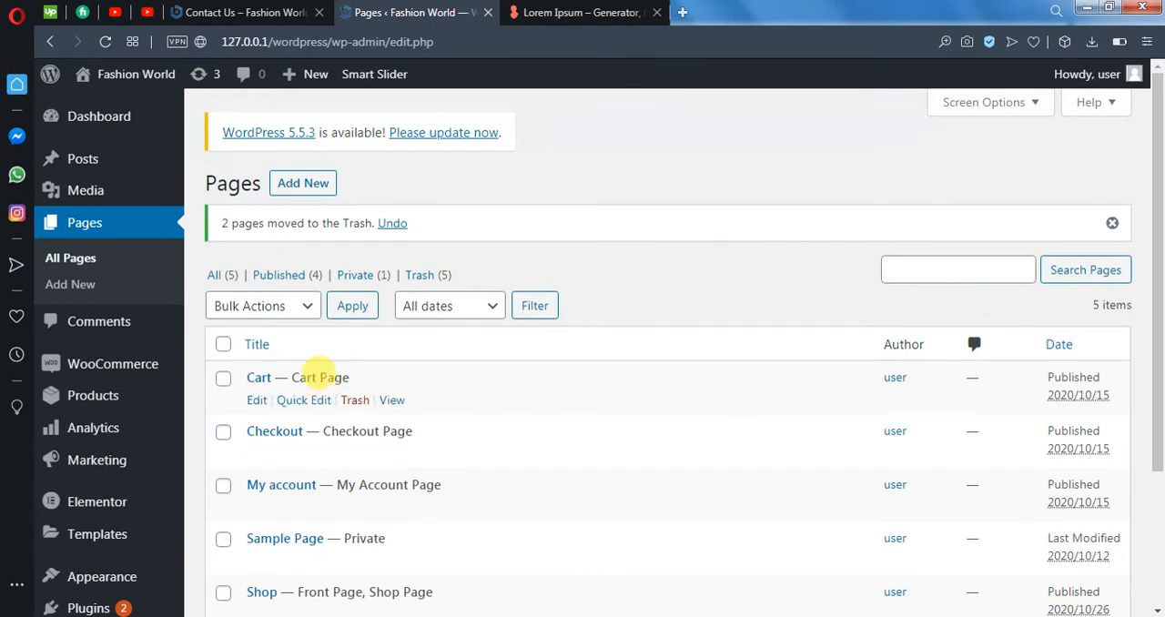
pyautogui.scroll(-2, 319, 496)
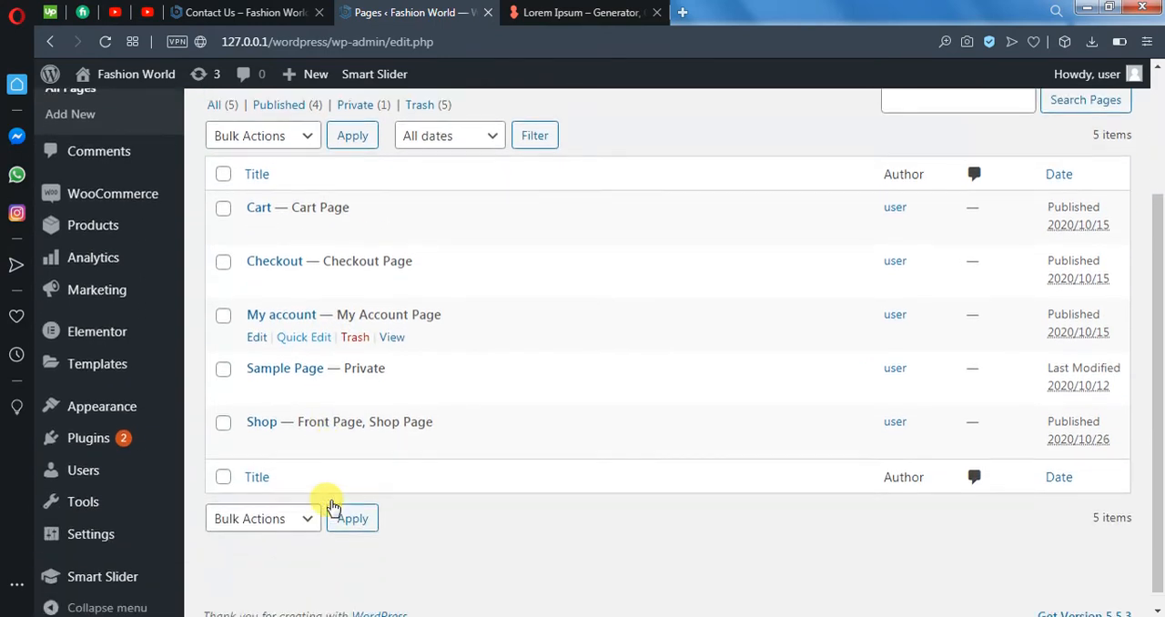
# - Create a first page from Elementor's Getting Started page and open it in the Elementor editor
pyautogui.moveTo(75, 339)
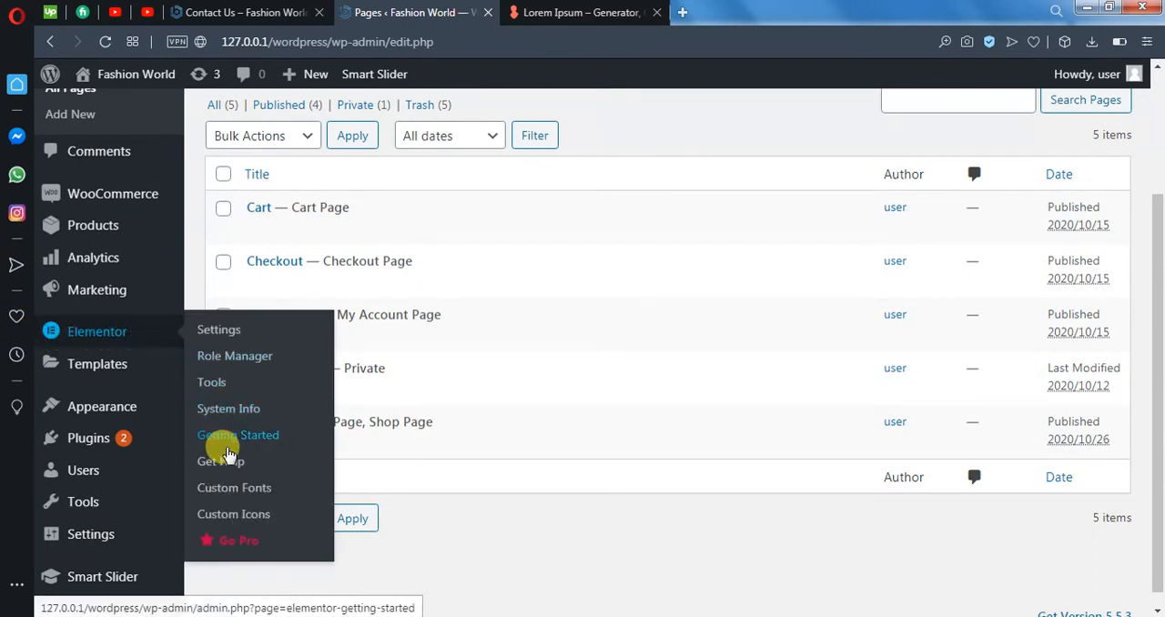
pyautogui.click(253, 444)
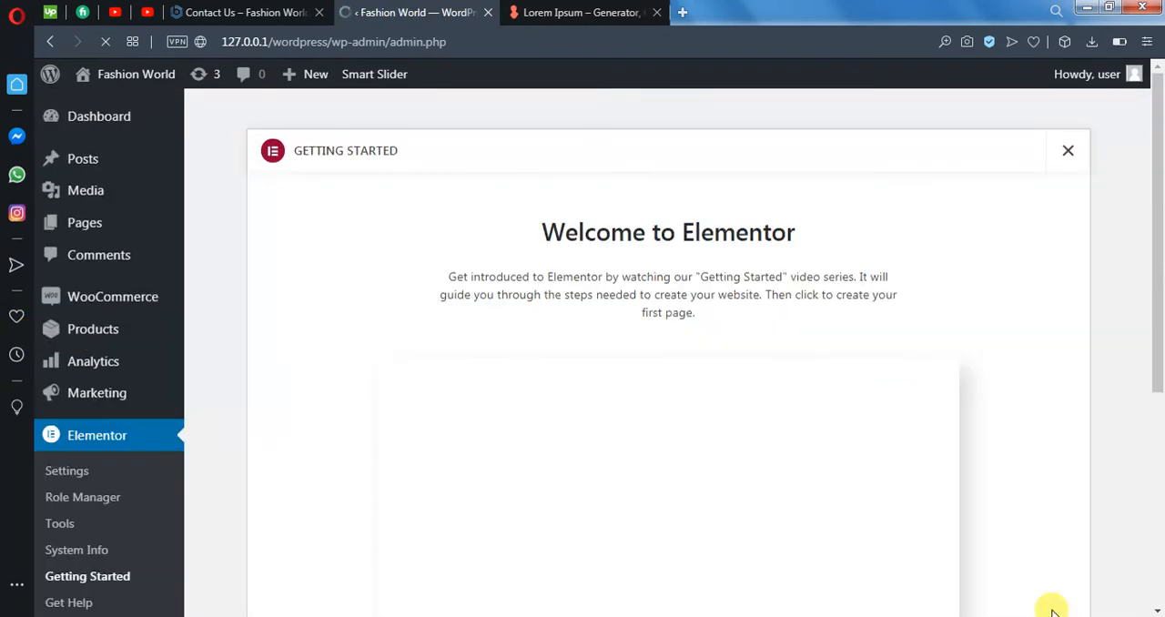
pyautogui.scroll(-5, 910, 382)
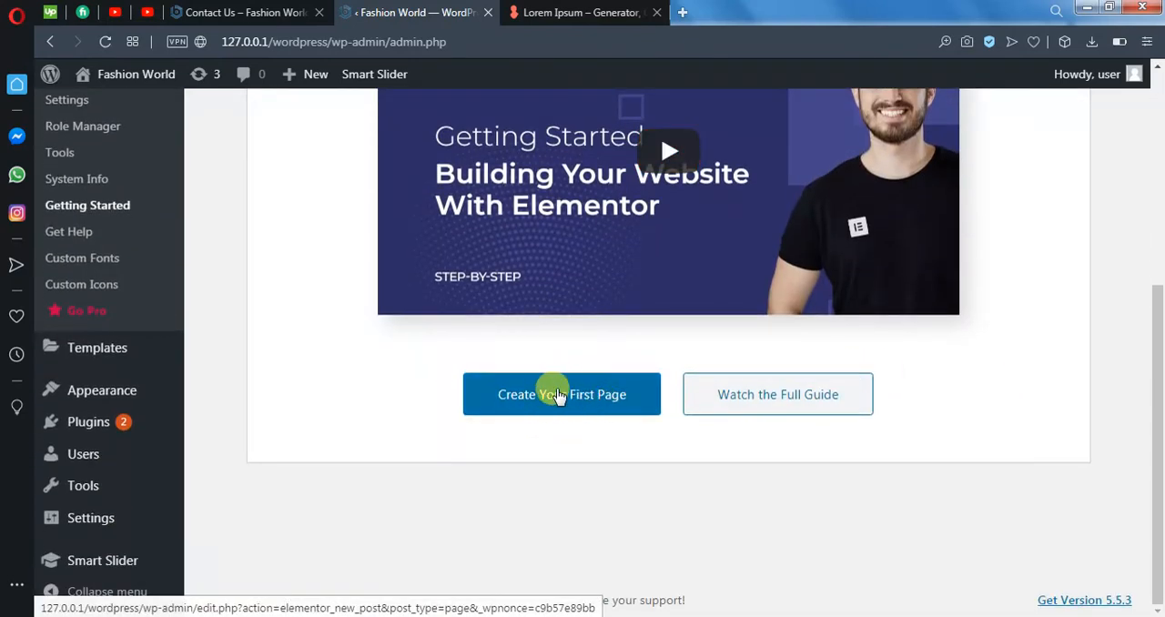
pyautogui.click(540, 397)
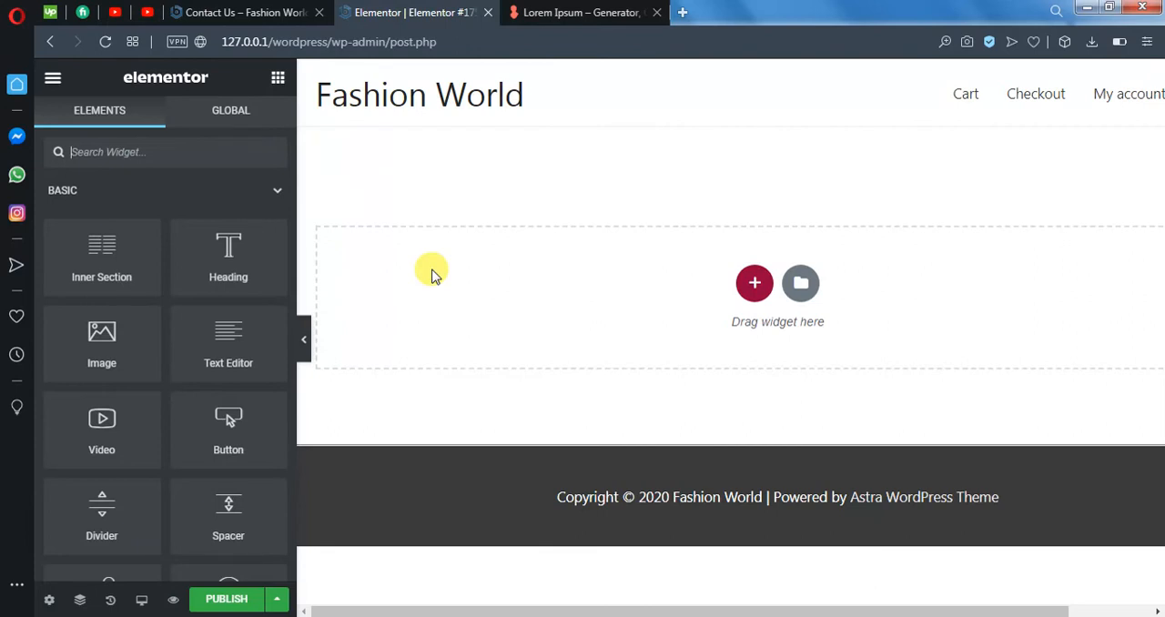
# - Search the widgets for "About" and save the new page as a draft
pyautogui.write('A')
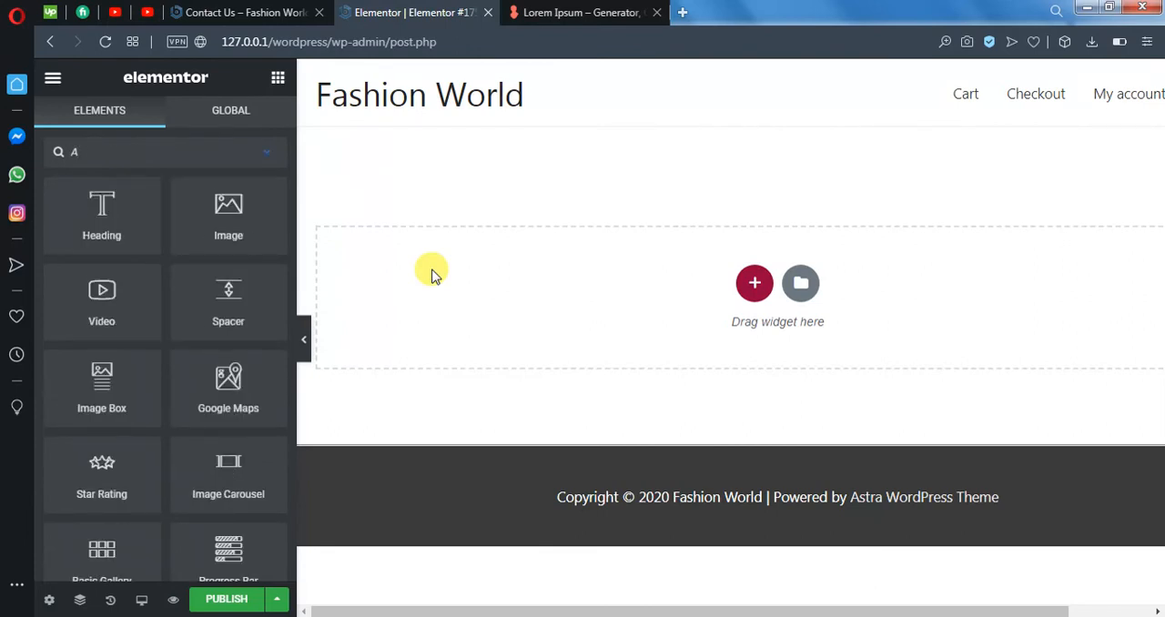
pyautogui.write('bout')
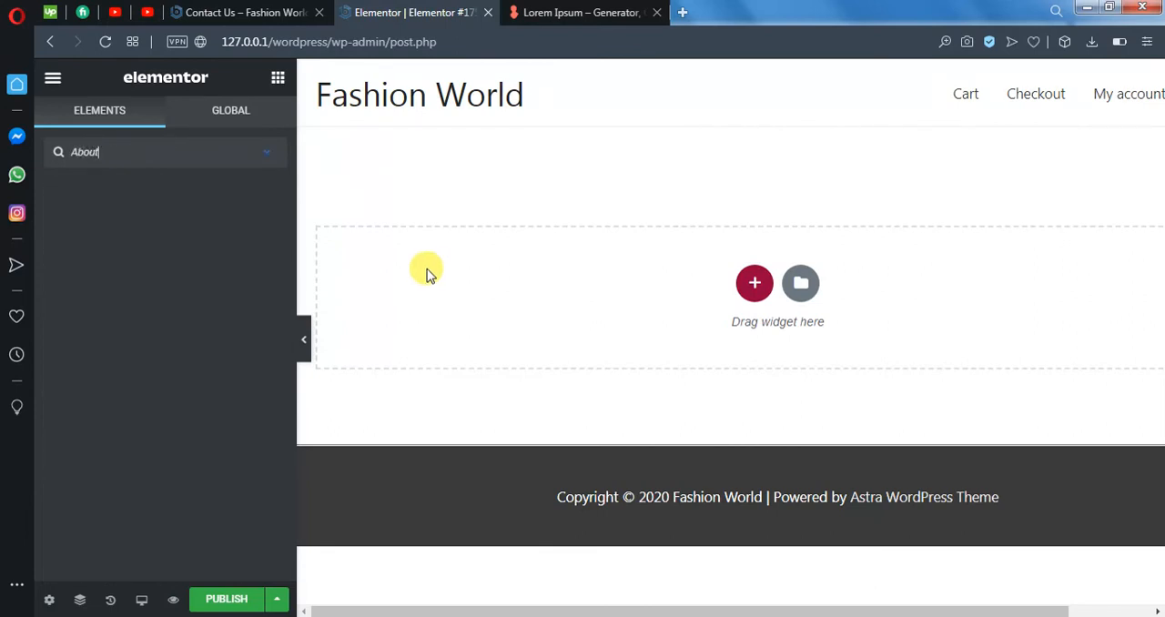
pyautogui.click(274, 599)
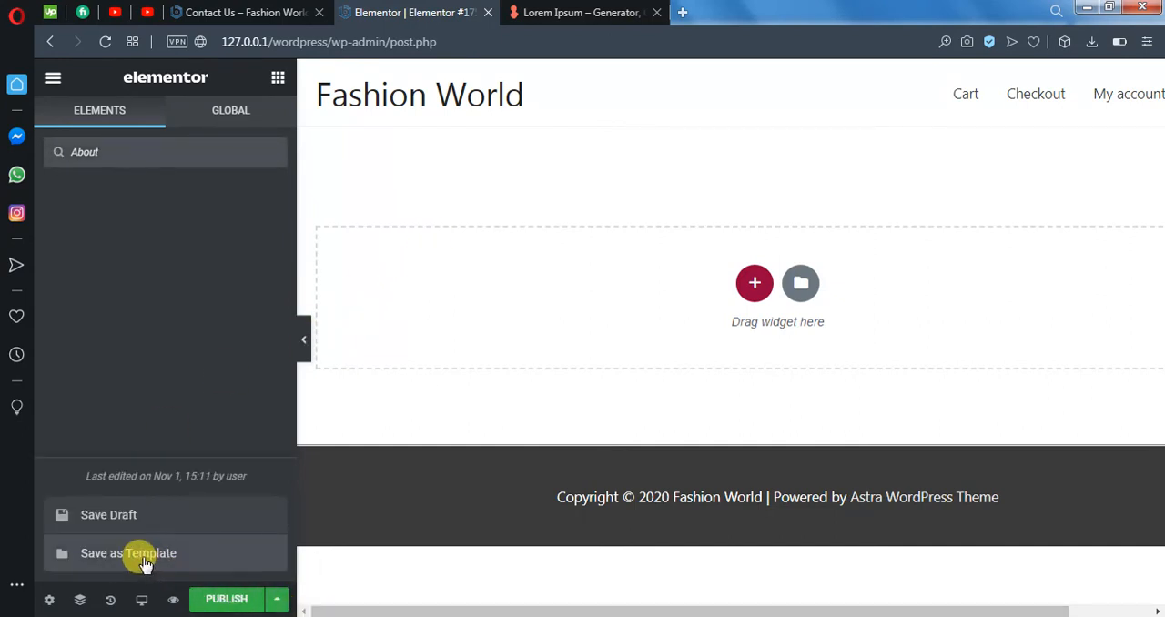
pyautogui.click(146, 514)
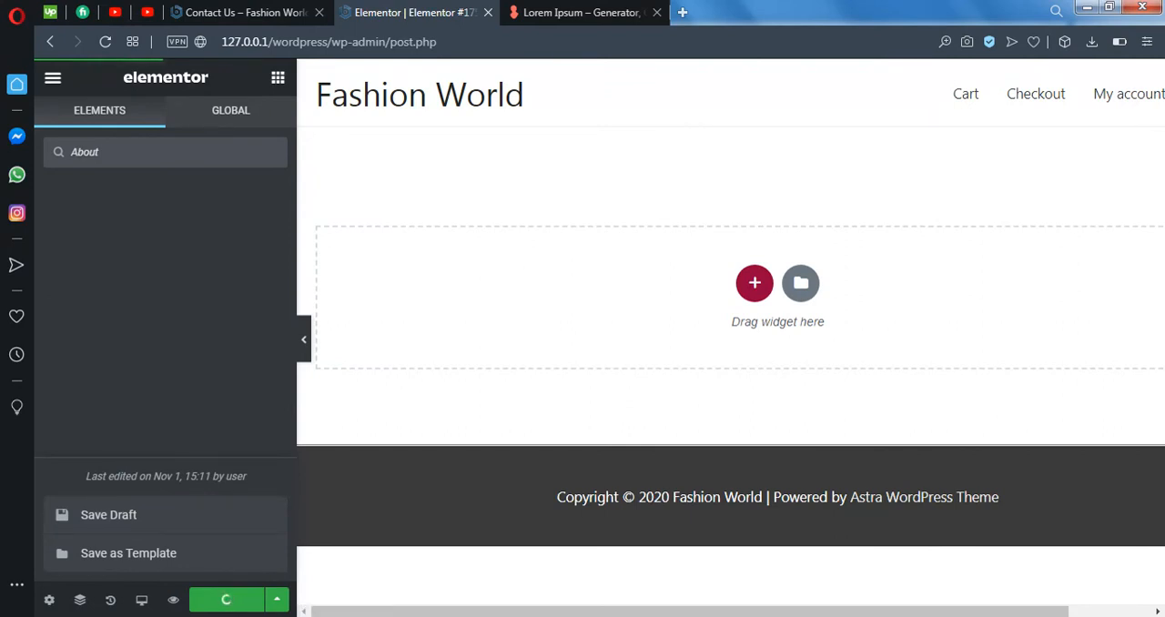
# - Open the new page's settings and set its title to "about-us"
pyautogui.click(49, 600)
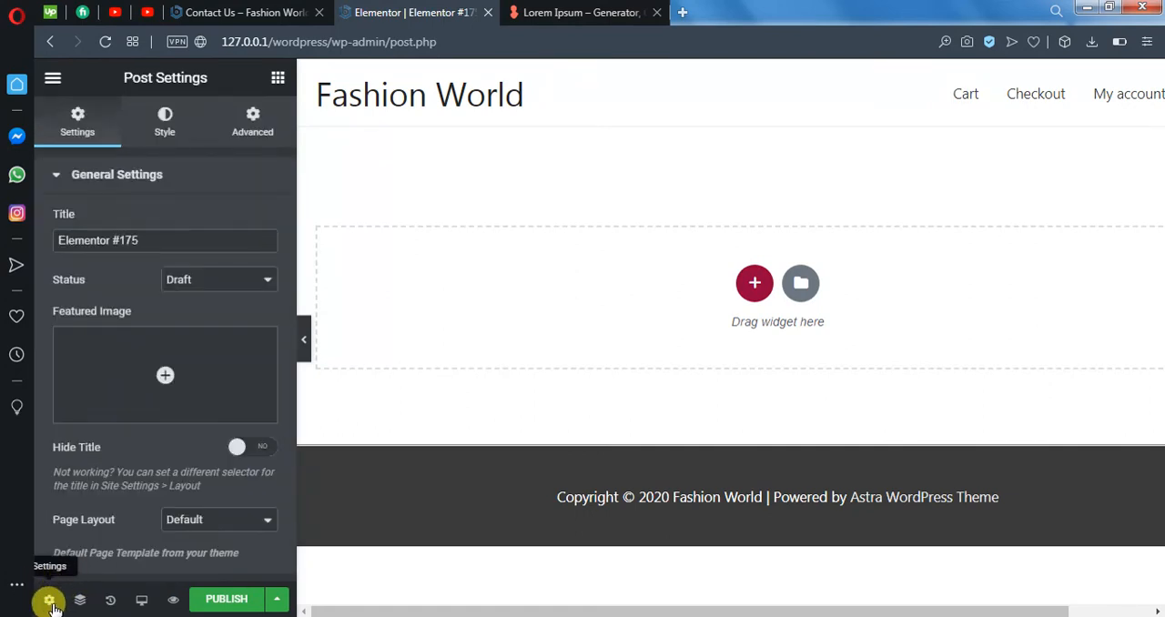
pyautogui.hotkey('ctrl', '+')
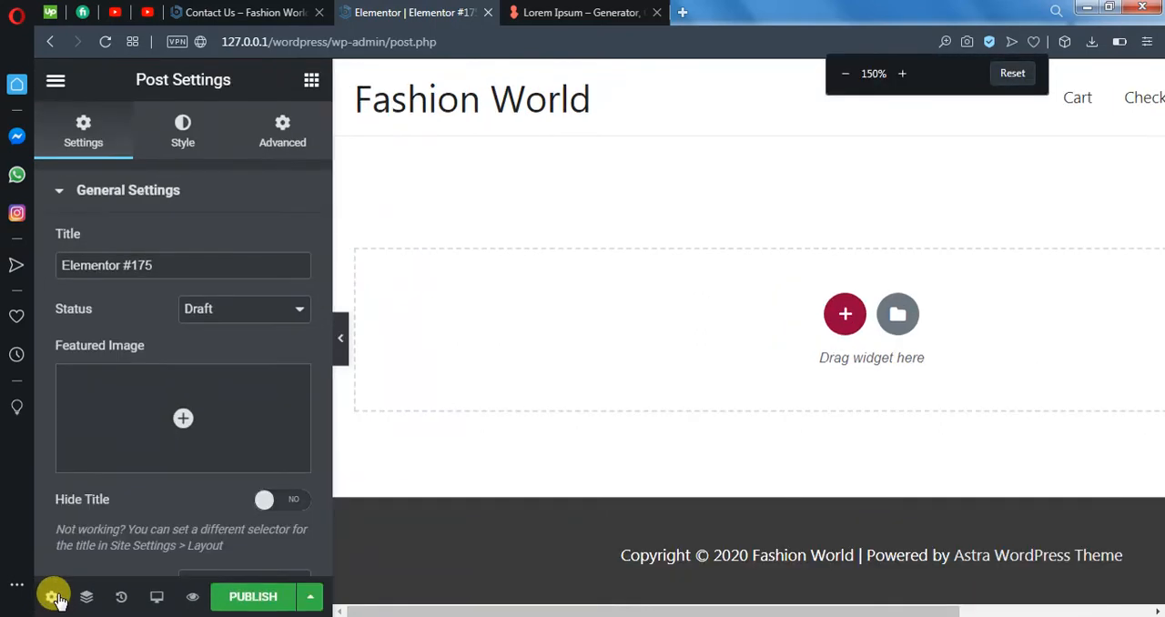
pyautogui.hotkey('ctrl', '+')
pyautogui.hotkey('ctrl', '+')
pyautogui.hotkey('ctrl', '+')
pyautogui.hotkey('ctrl', '+')
pyautogui.hotkey('ctrl', '+')
pyautogui.hotkey('ctrl', '+')
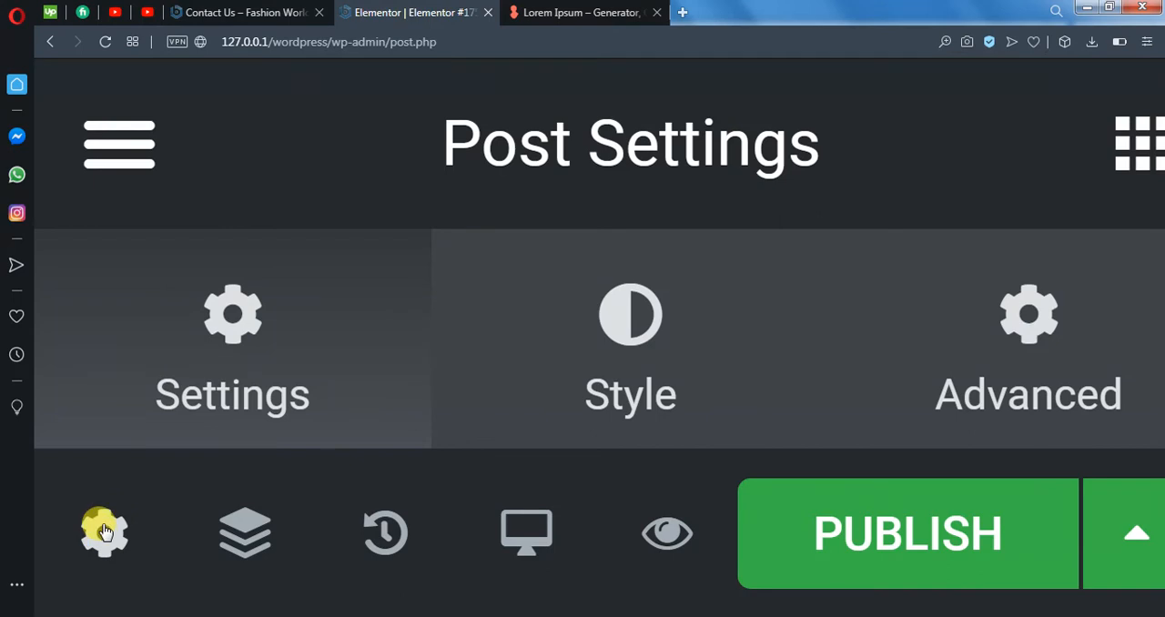
pyautogui.hotkey('ctrl', '-')
pyautogui.hotkey('ctrl', '-')
pyautogui.hotkey('ctrl', '-')
pyautogui.hotkey('ctrl', '-')
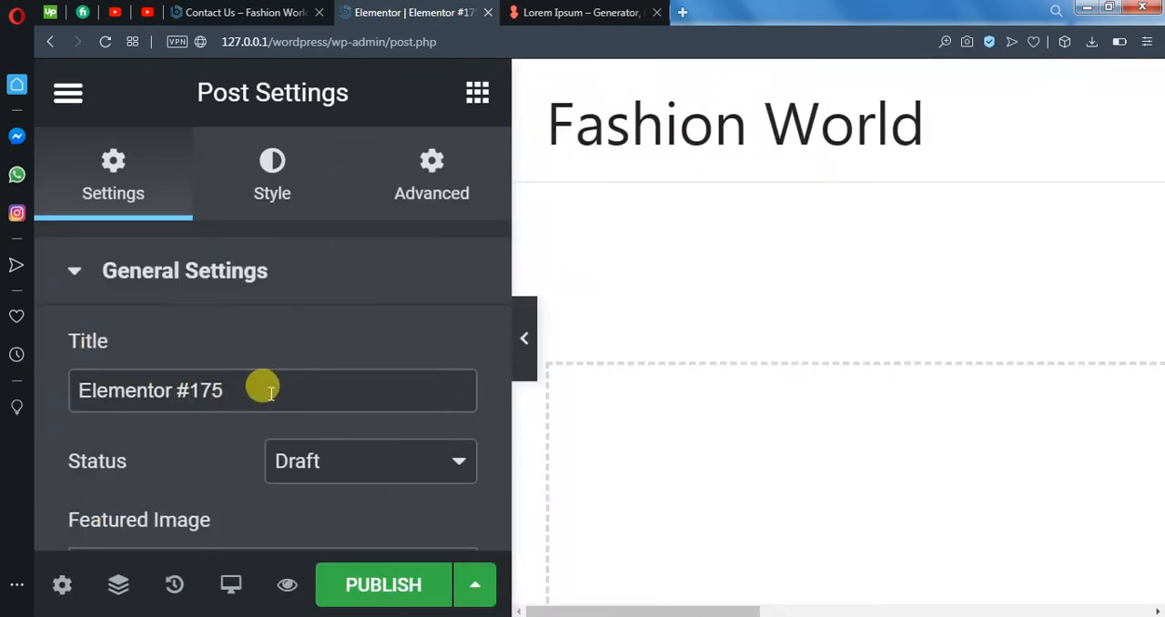
pyautogui.click(240, 391)
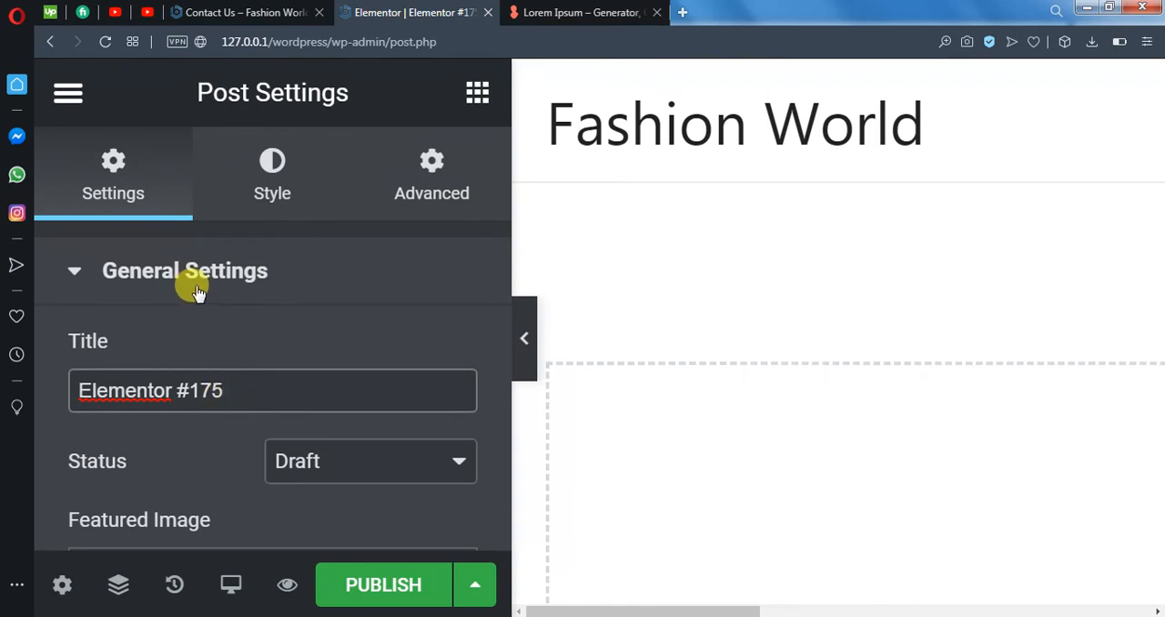
pyautogui.tripleClick(203, 390)
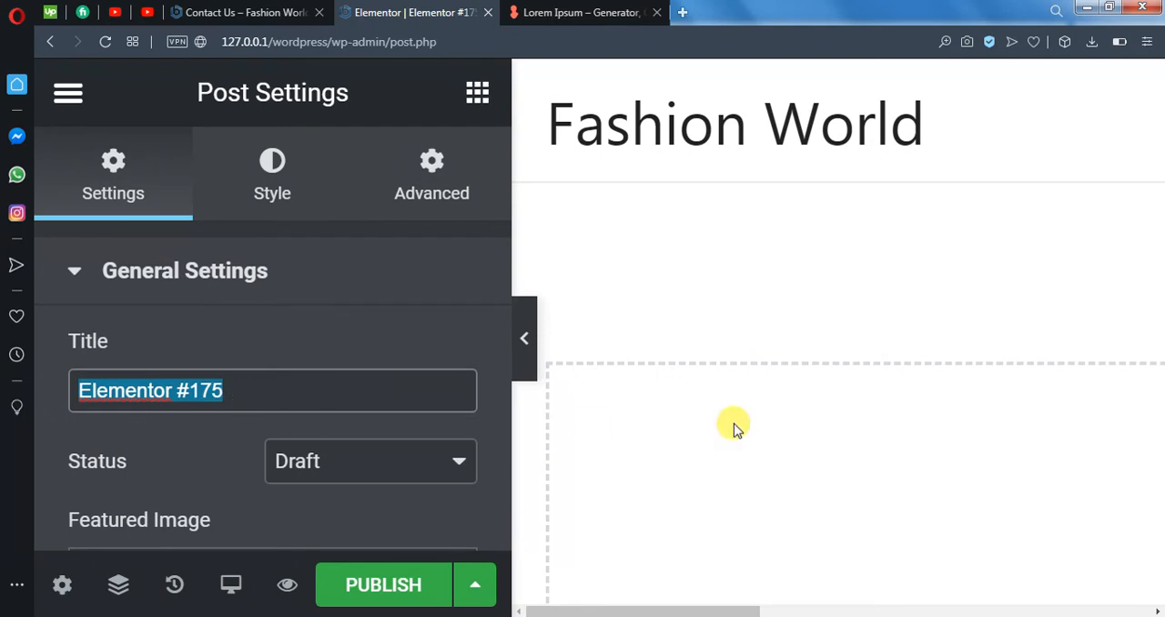
pyautogui.write('about-us')
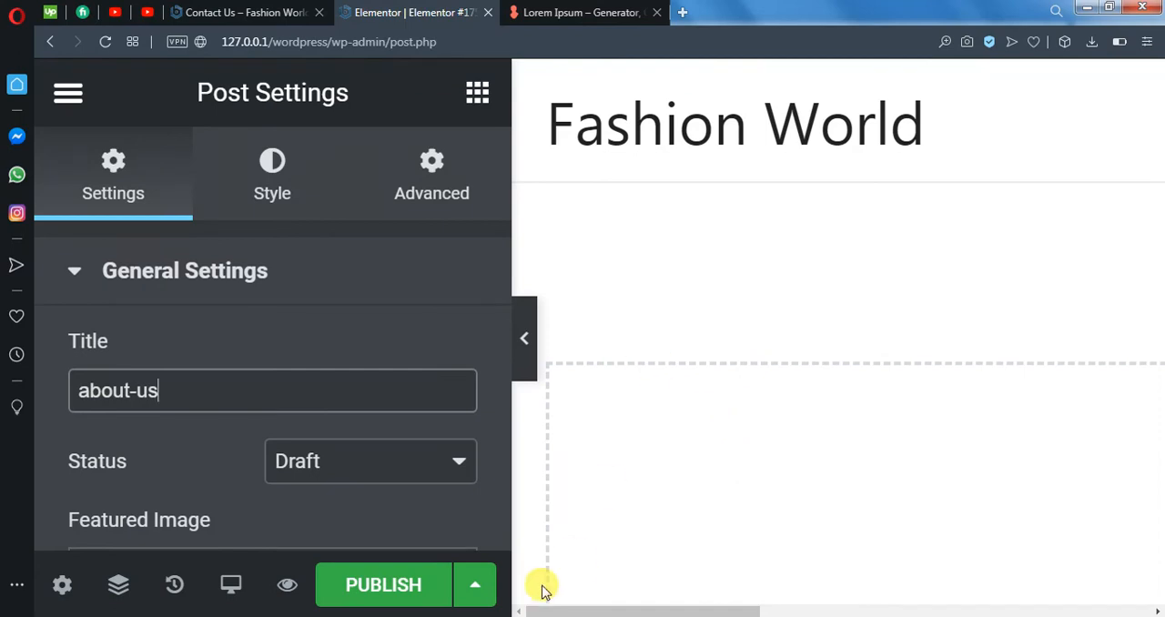
# - Save the about-us page as a draft and return the browser zoom to its normal size
pyautogui.click(471, 590)
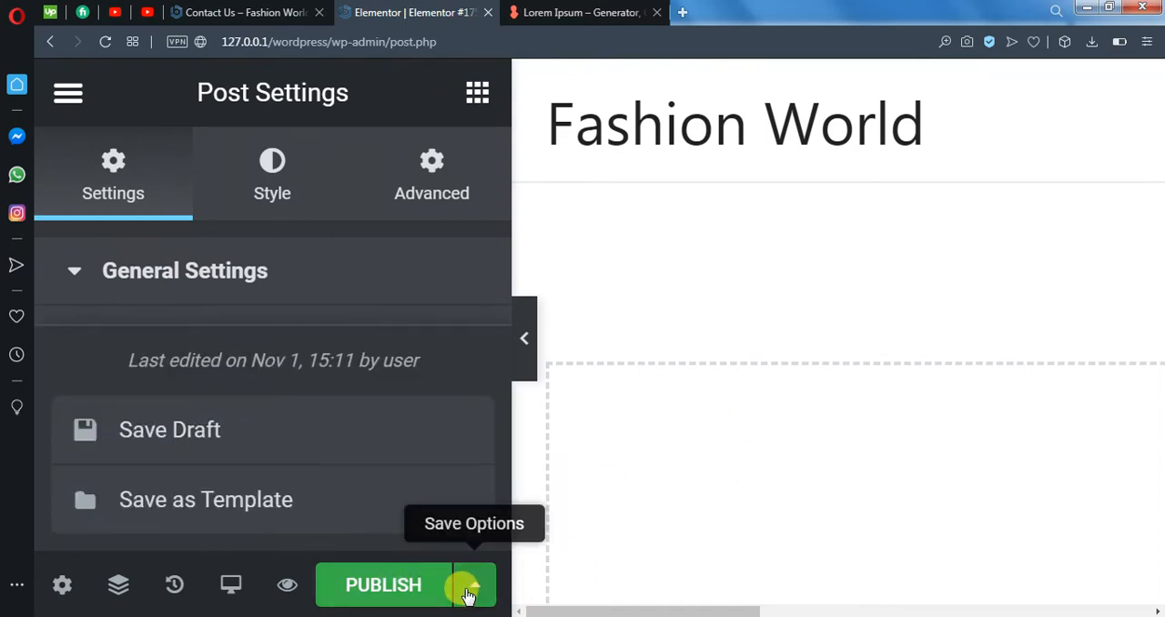
pyautogui.click(235, 433)
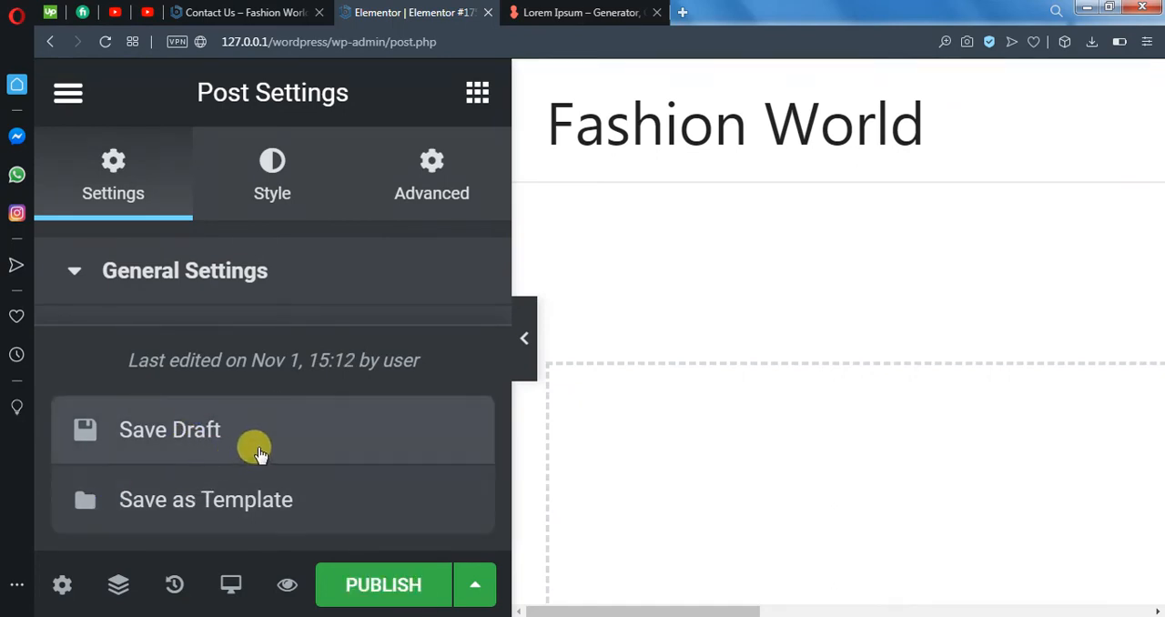
pyautogui.hotkey('ctrl', '-')
pyautogui.hotkey('ctrl', '-')
pyautogui.hotkey('ctrl', '-')
pyautogui.hotkey('ctrl', '-')
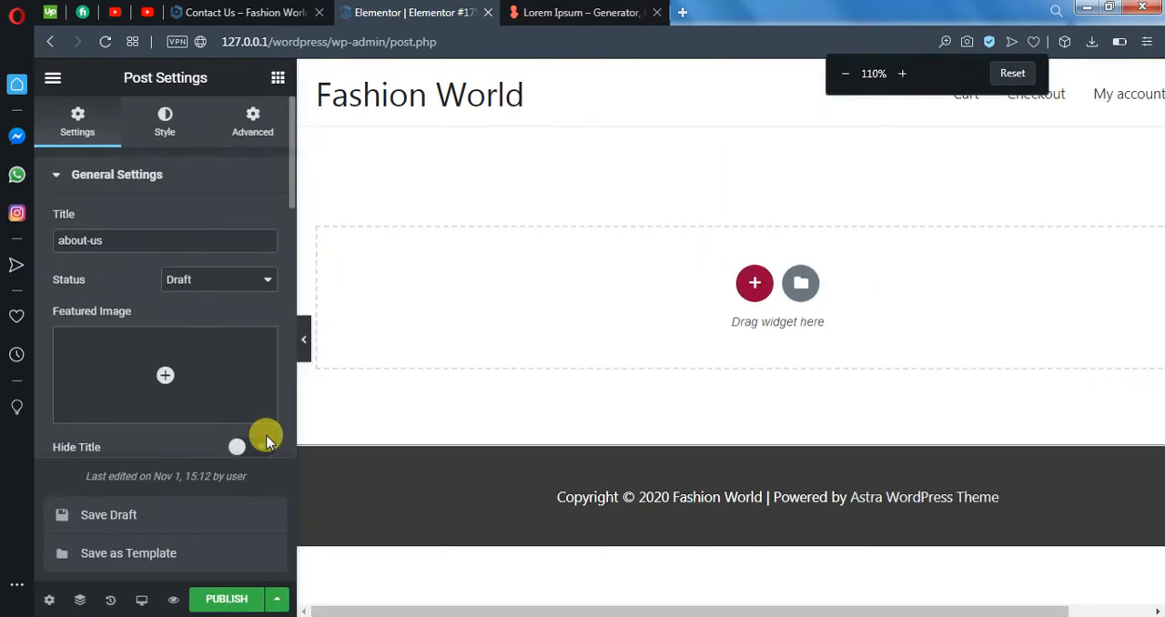
pyautogui.hotkey('ctrl', '-')
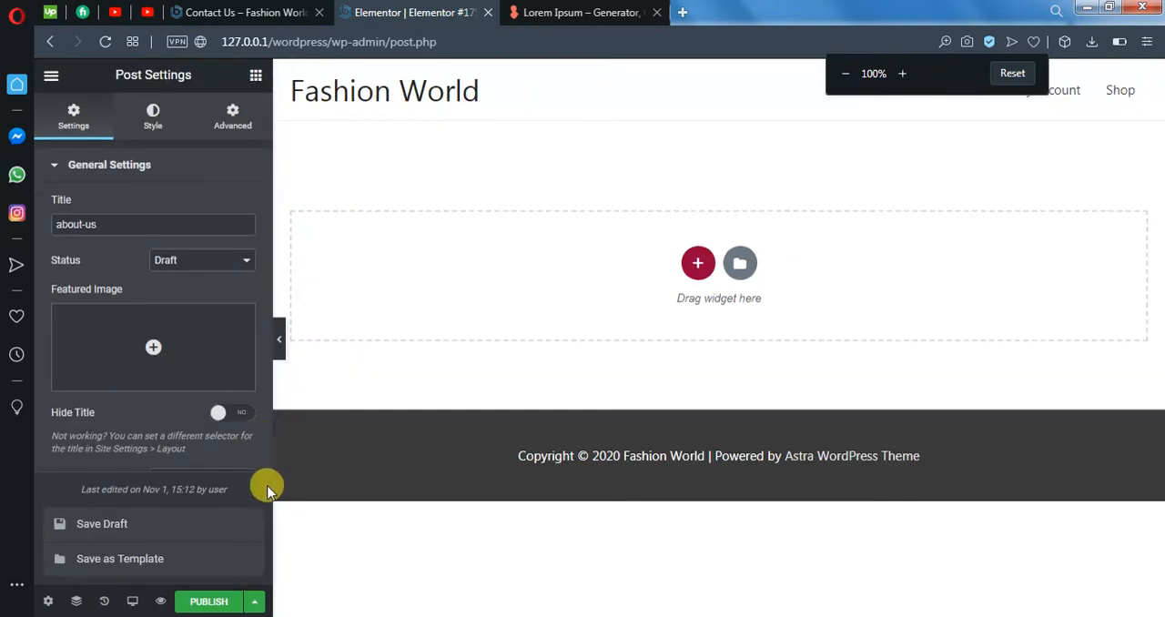
# - Exit the Elementor editor to the about-us page's WordPress edit screen
pyautogui.click(93, 225)
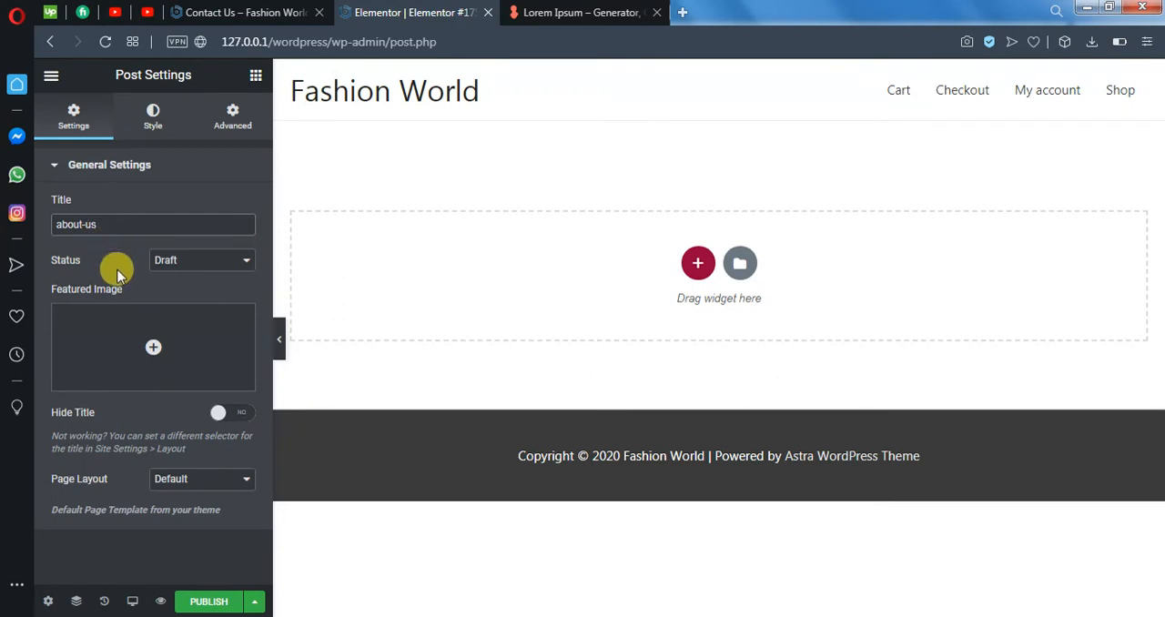
pyautogui.click(48, 602)
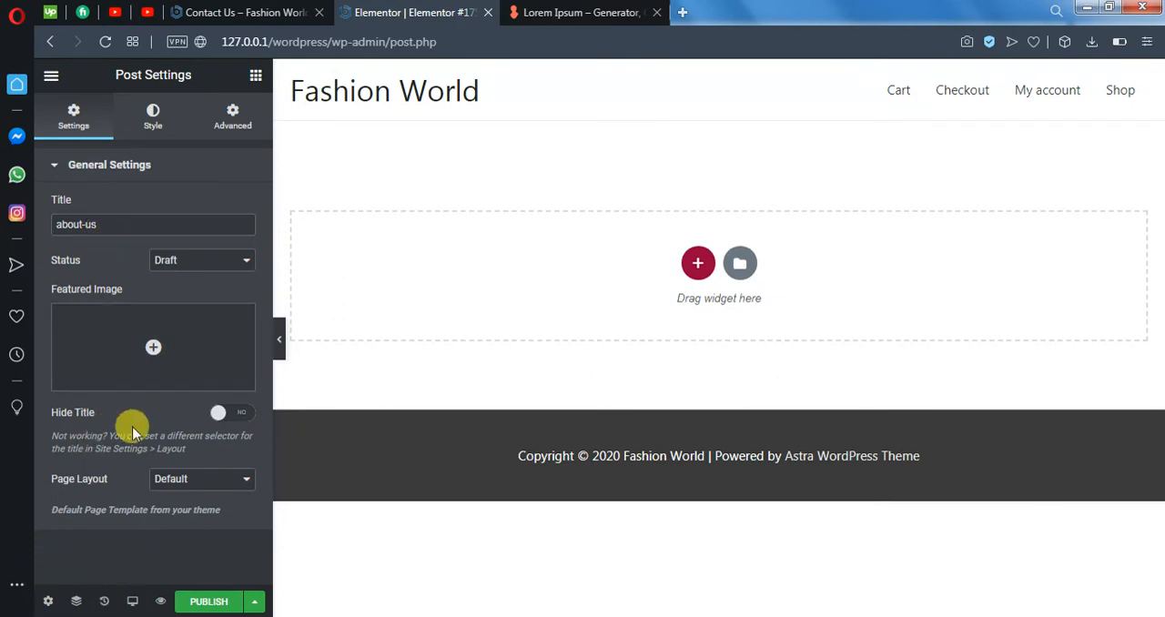
pyautogui.click(51, 80)
pyautogui.click(51, 79)
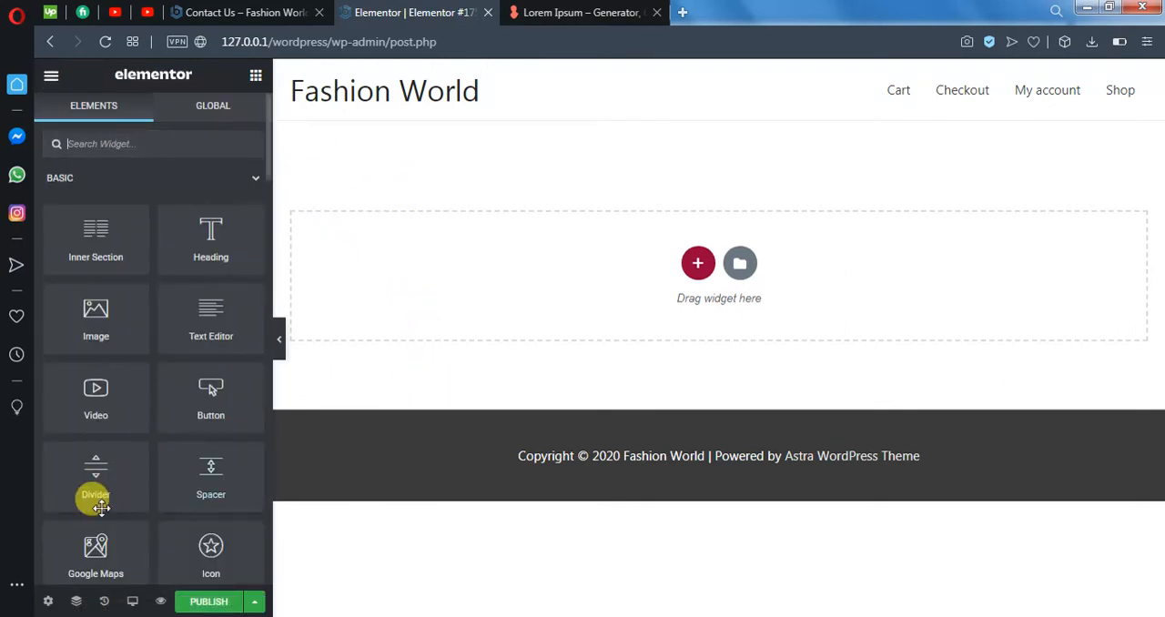
pyautogui.click(47, 76)
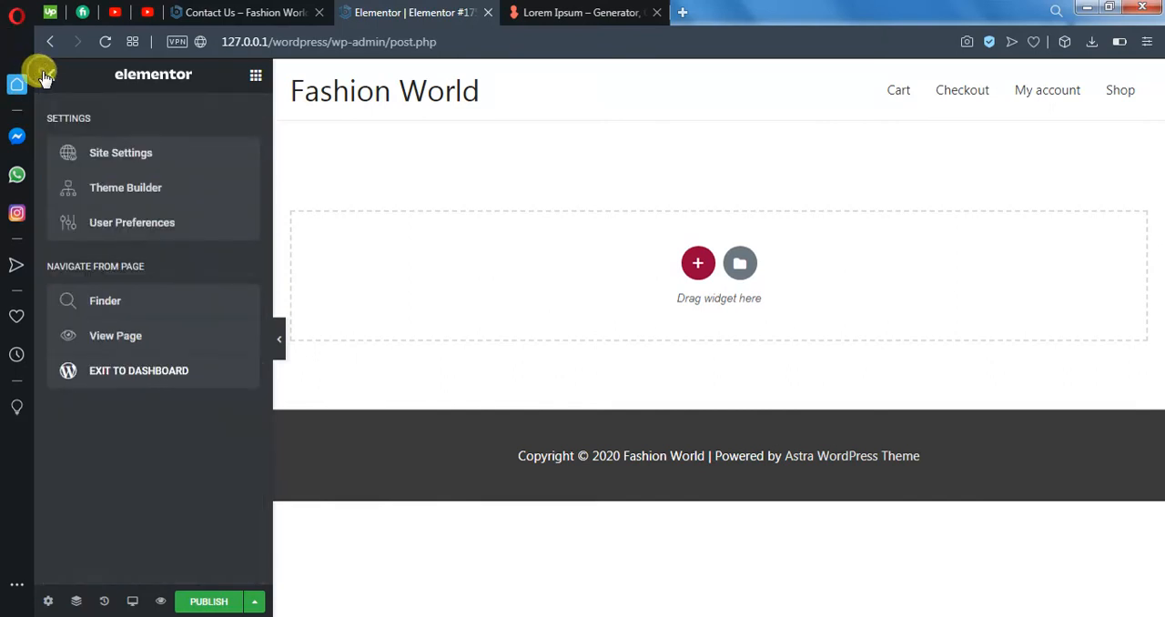
pyautogui.click(133, 380)
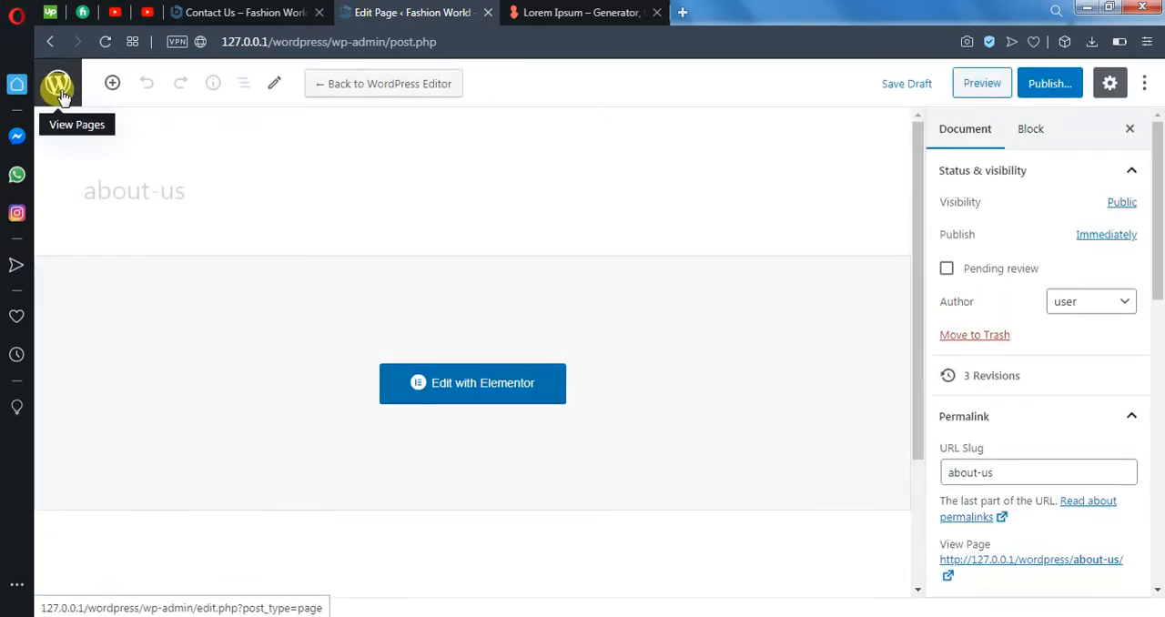
# - Return to the list of all pages and check the about-us entry and its available actions
pyautogui.click(65, 89)
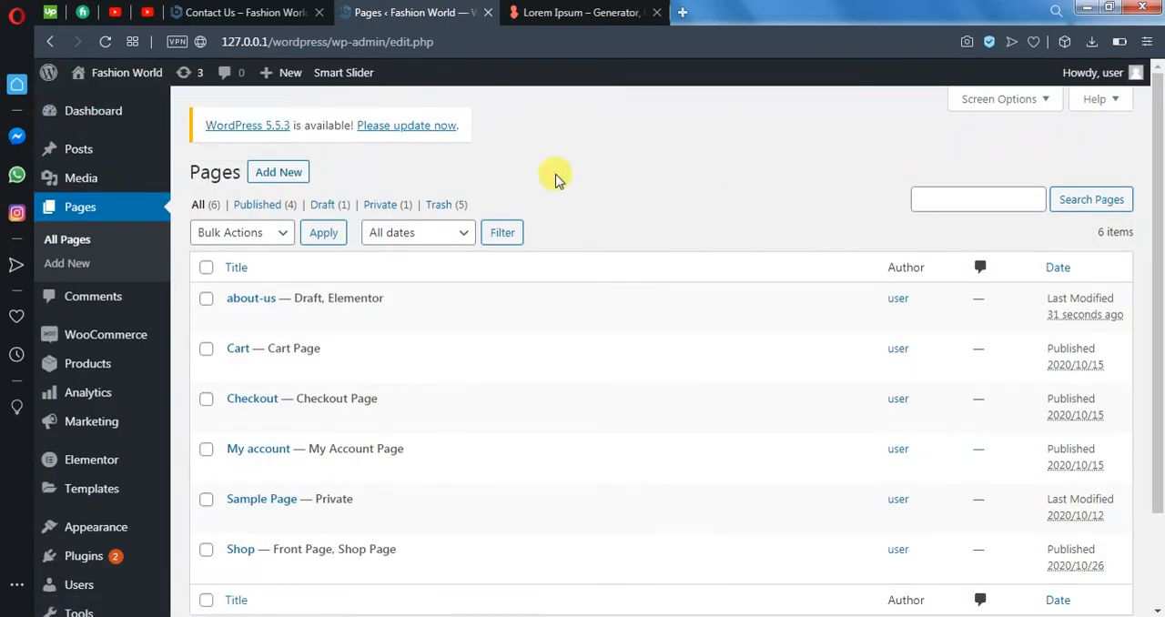
pyautogui.scroll(-1, 553, 177)
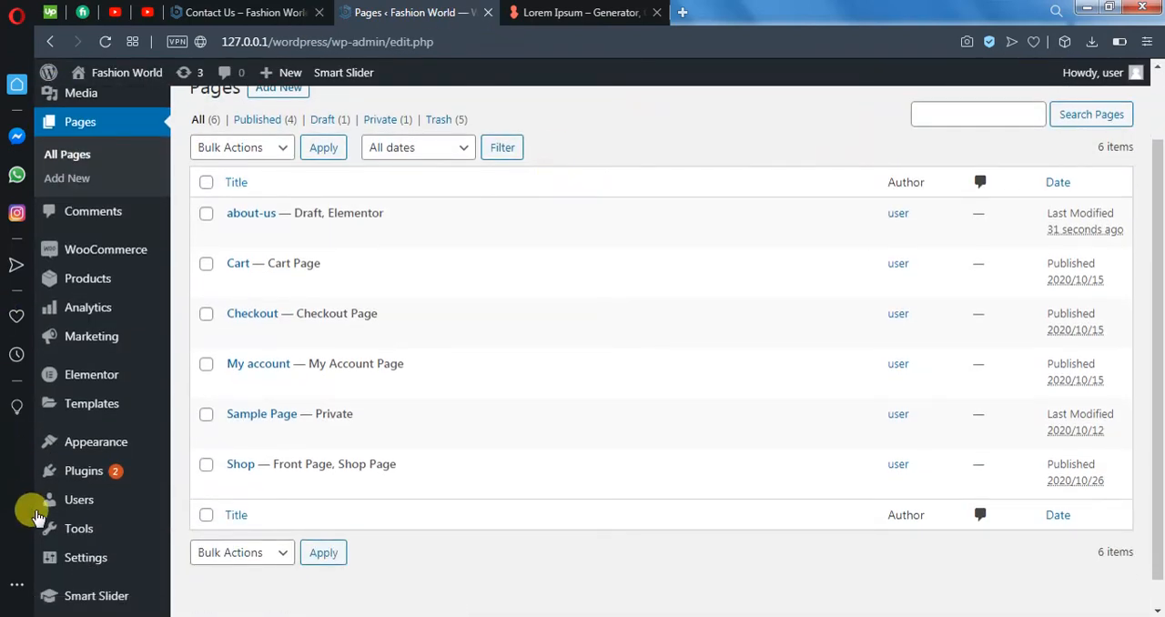
pyautogui.moveTo(242, 212)
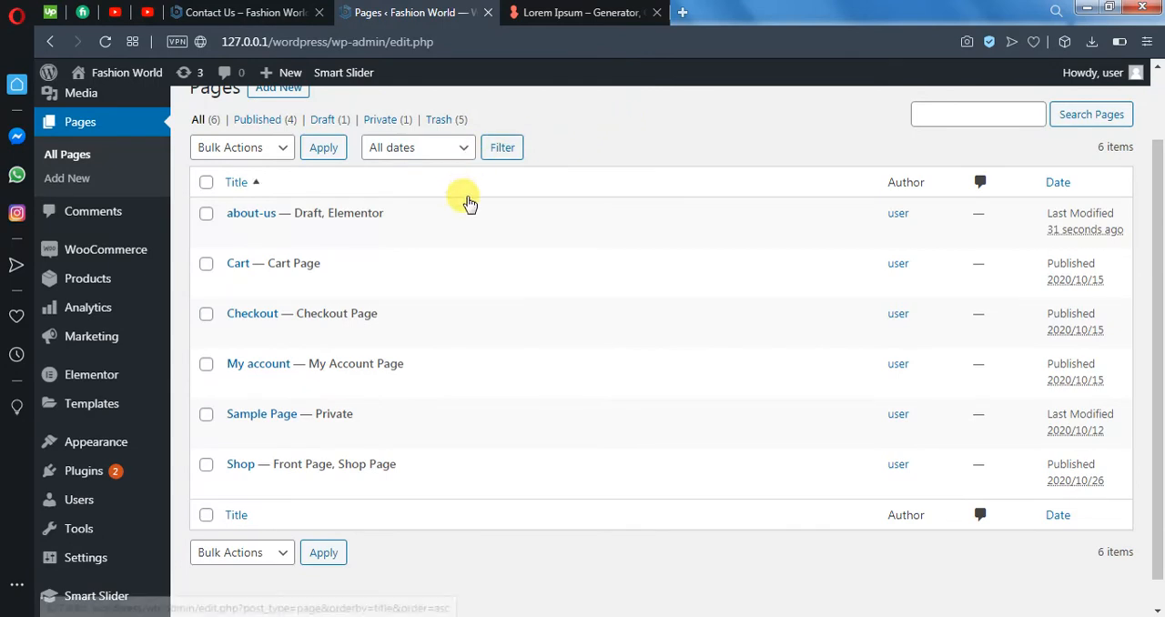
pyautogui.moveTo(418, 240)
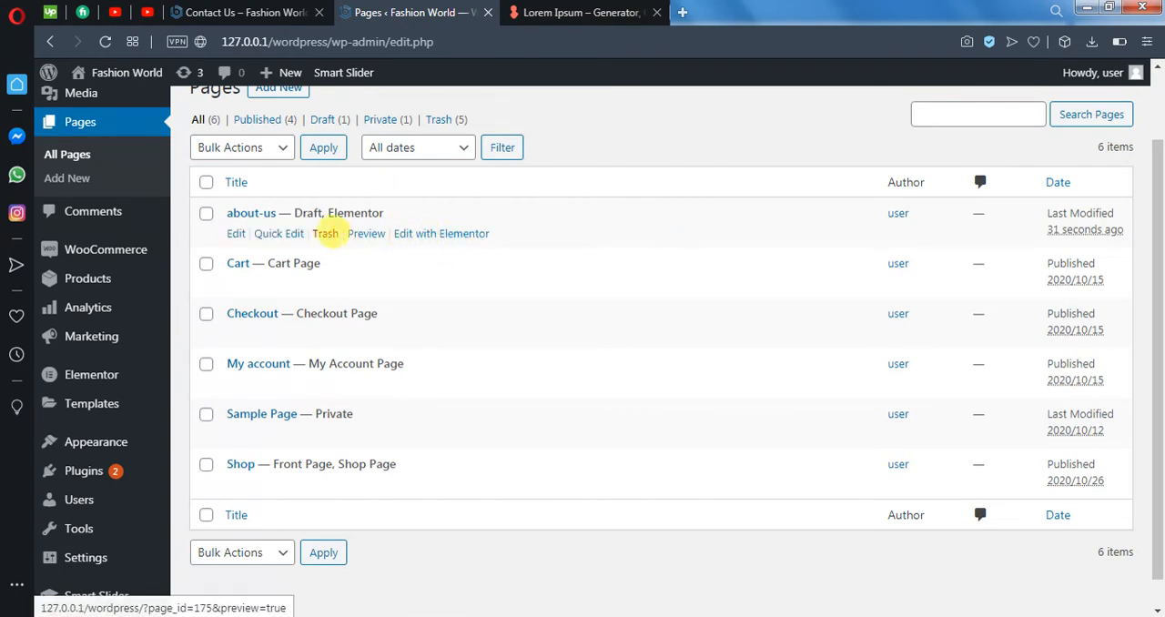
# - Quick-edit the about-us page, setting its slug to "about-us" with the Default Template, and update it
pyautogui.click(284, 234)
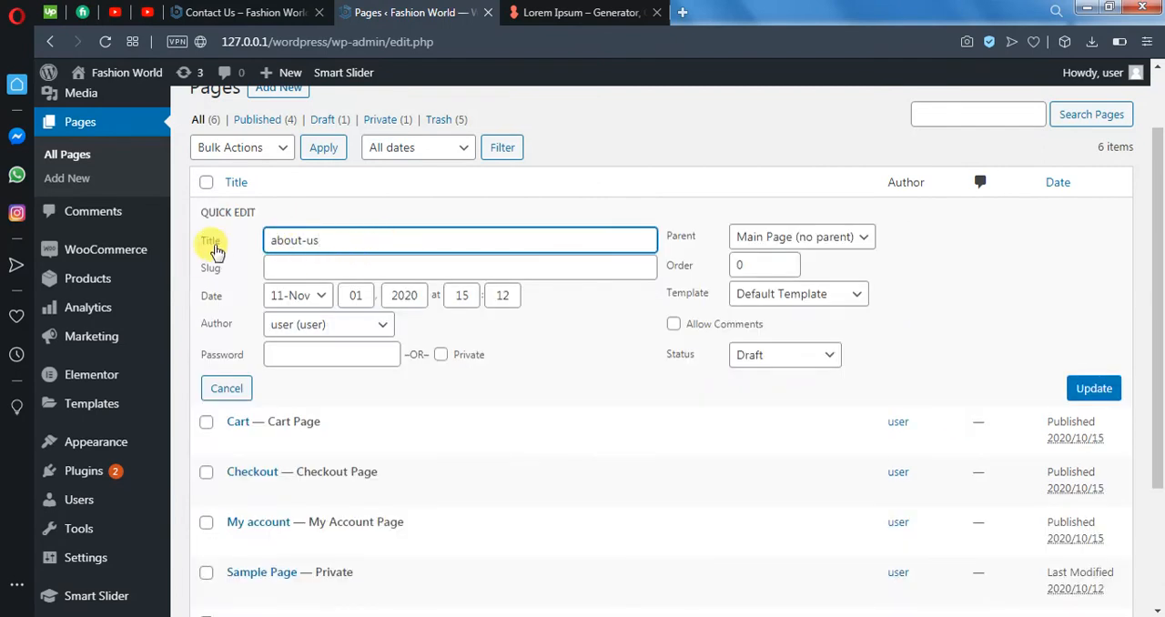
pyautogui.click(284, 269)
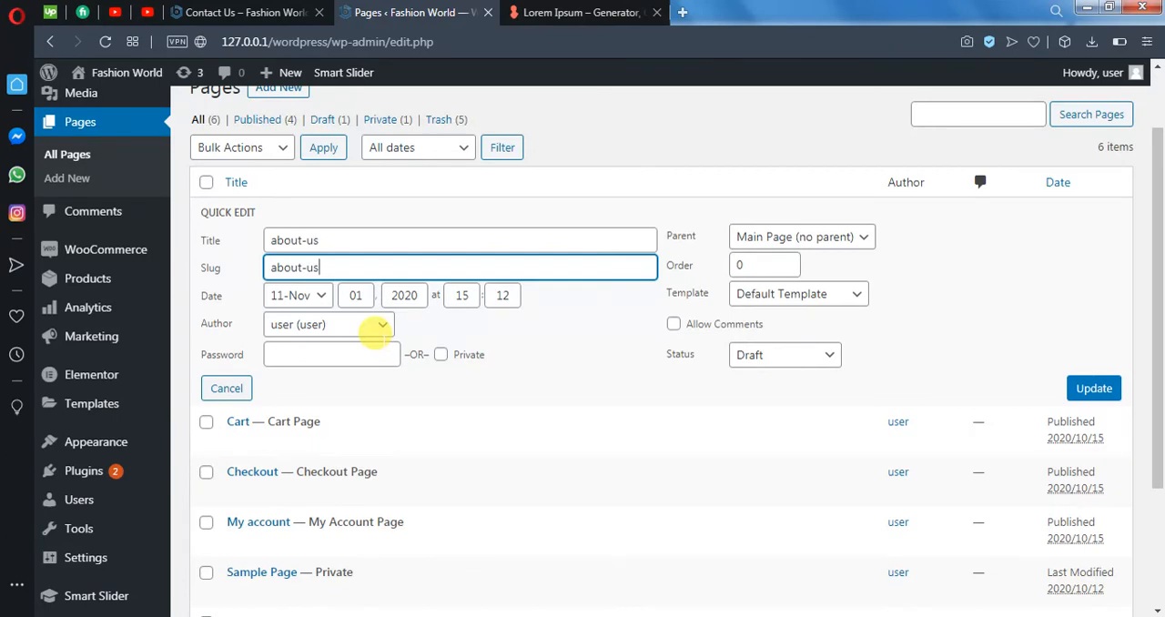
pyautogui.click(856, 299)
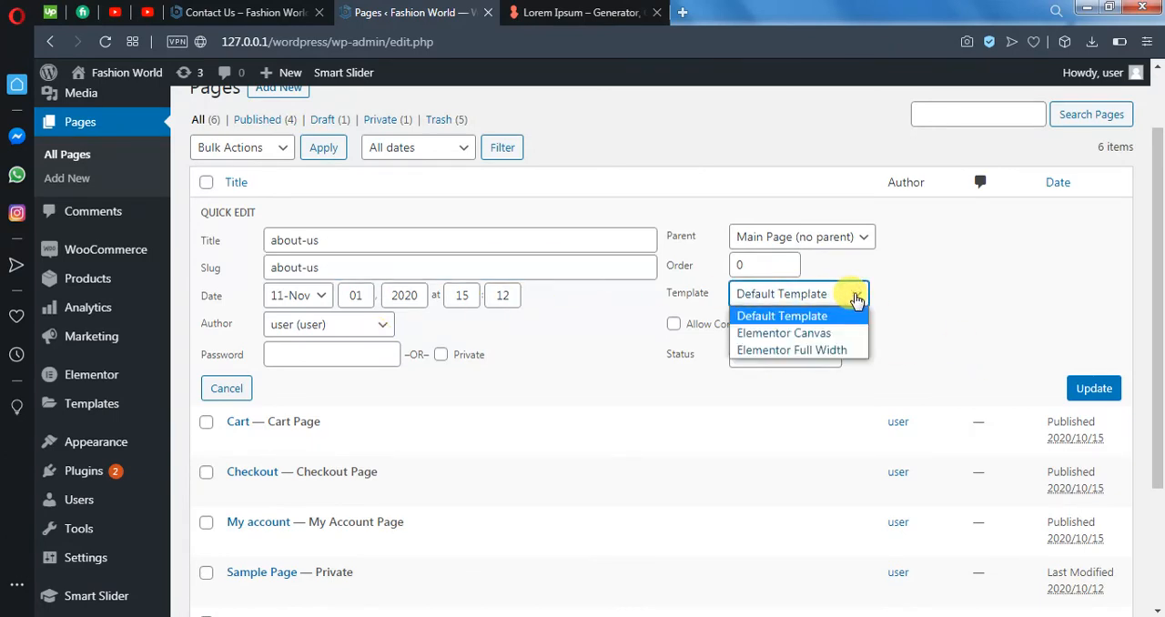
pyautogui.click(825, 317)
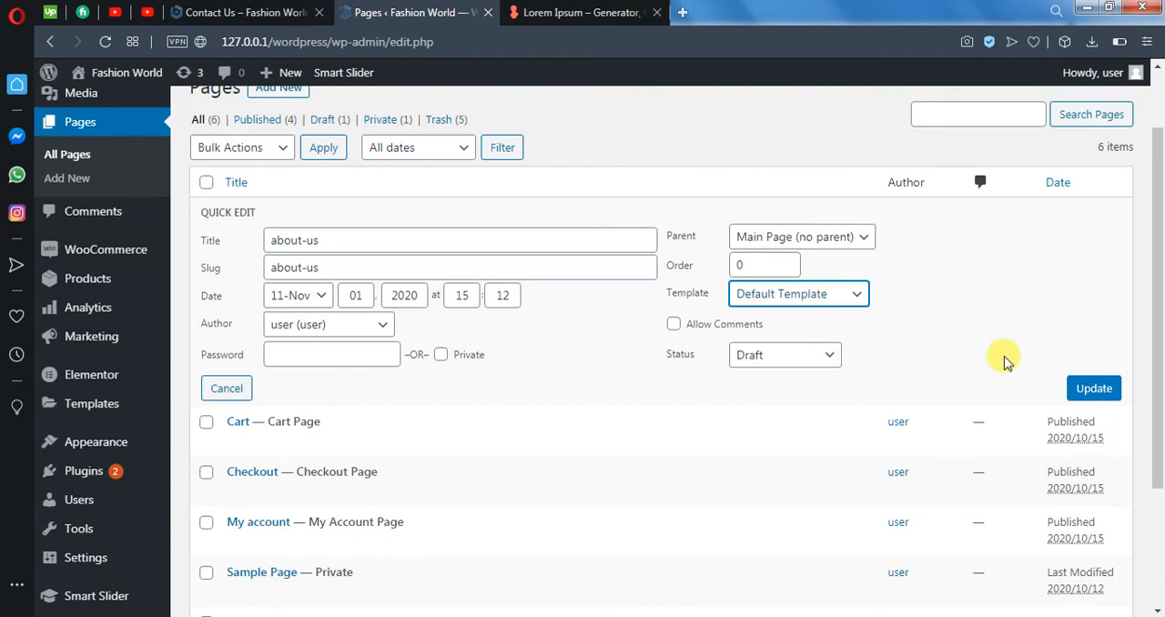
pyautogui.click(1095, 389)
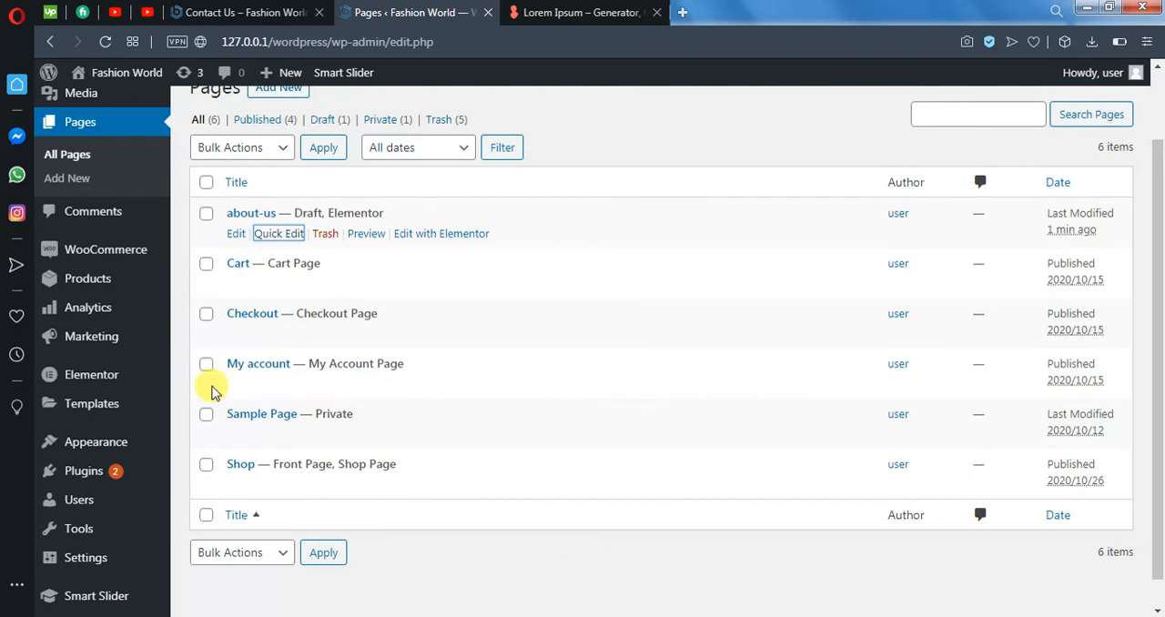
# - Open the about-us page's WordPress edit screen and set its page template to Elementor Canvas
pyautogui.click(237, 235)
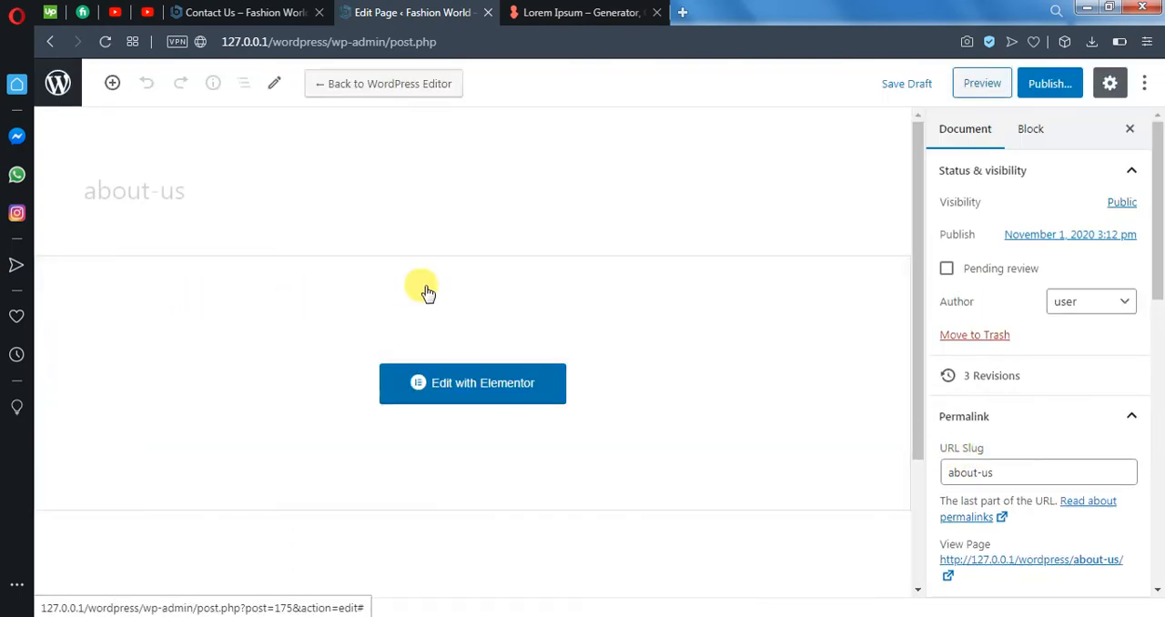
pyautogui.click(993, 466)
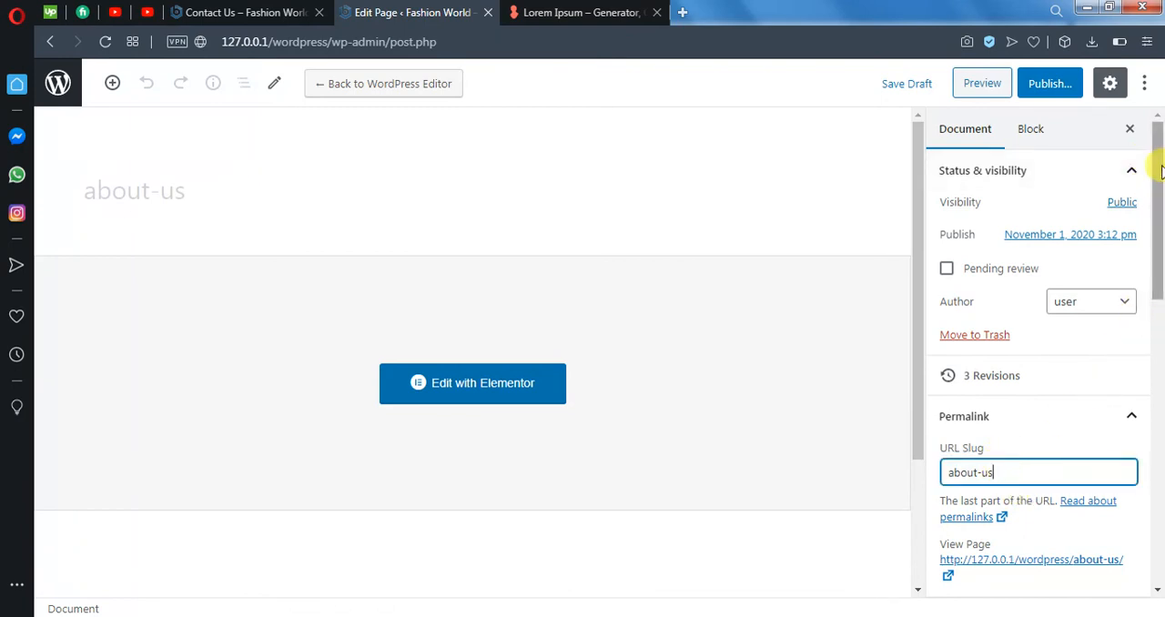
pyautogui.moveTo(1159, 172); pyautogui.dragTo(1152, 321)
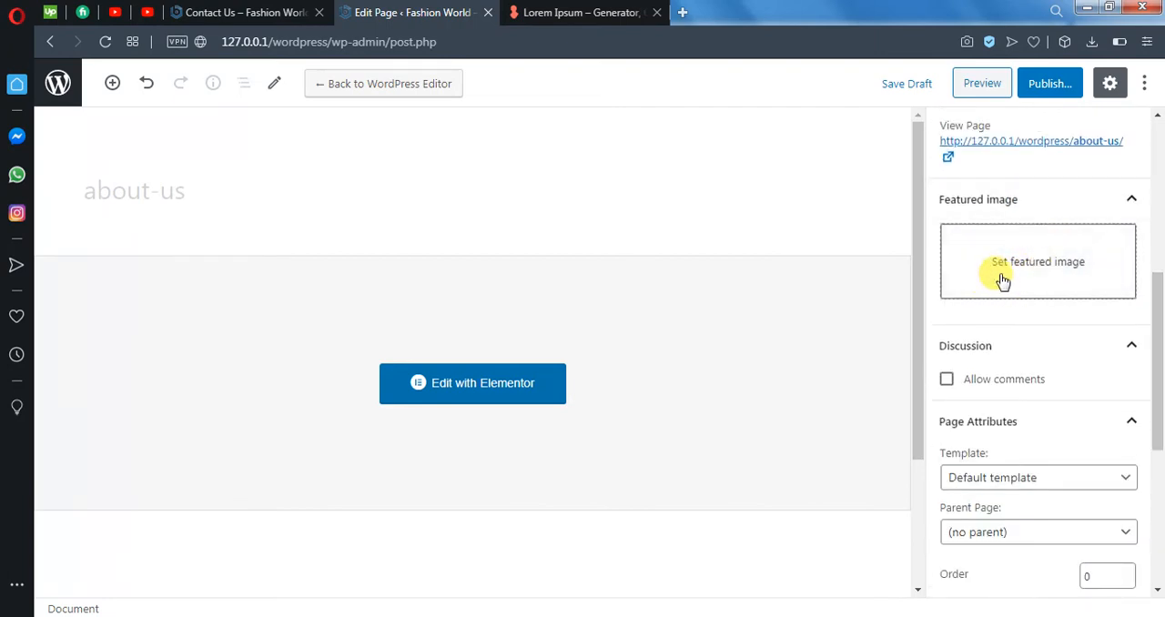
pyautogui.scroll(-1, 1158, 344)
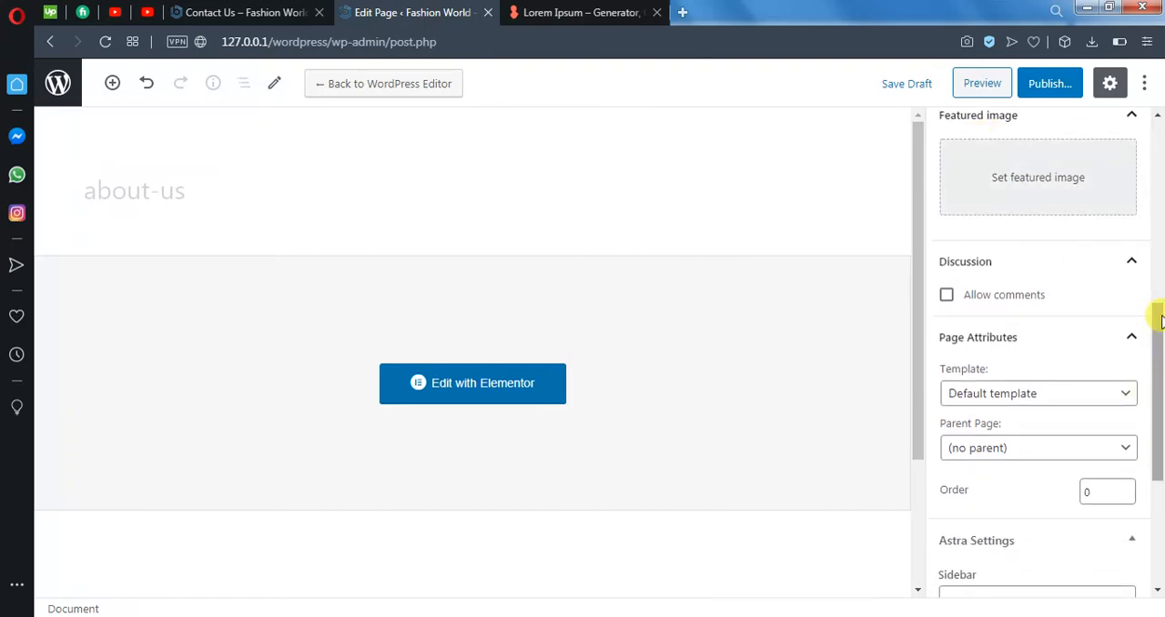
pyautogui.scroll(-2, 1160, 320)
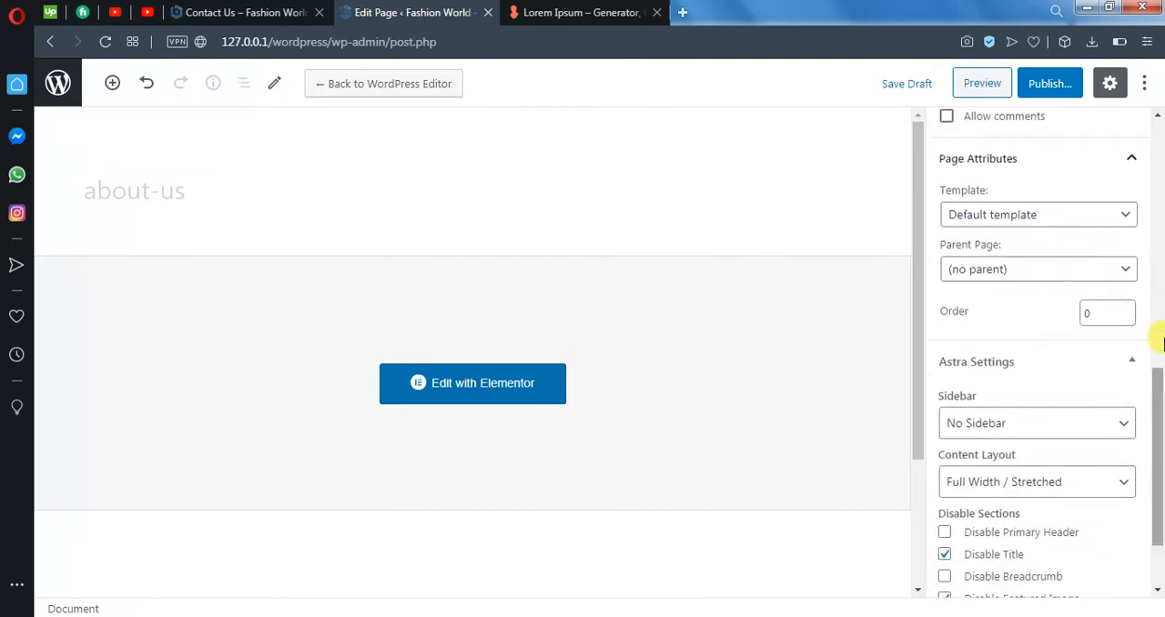
pyautogui.click(1113, 218)
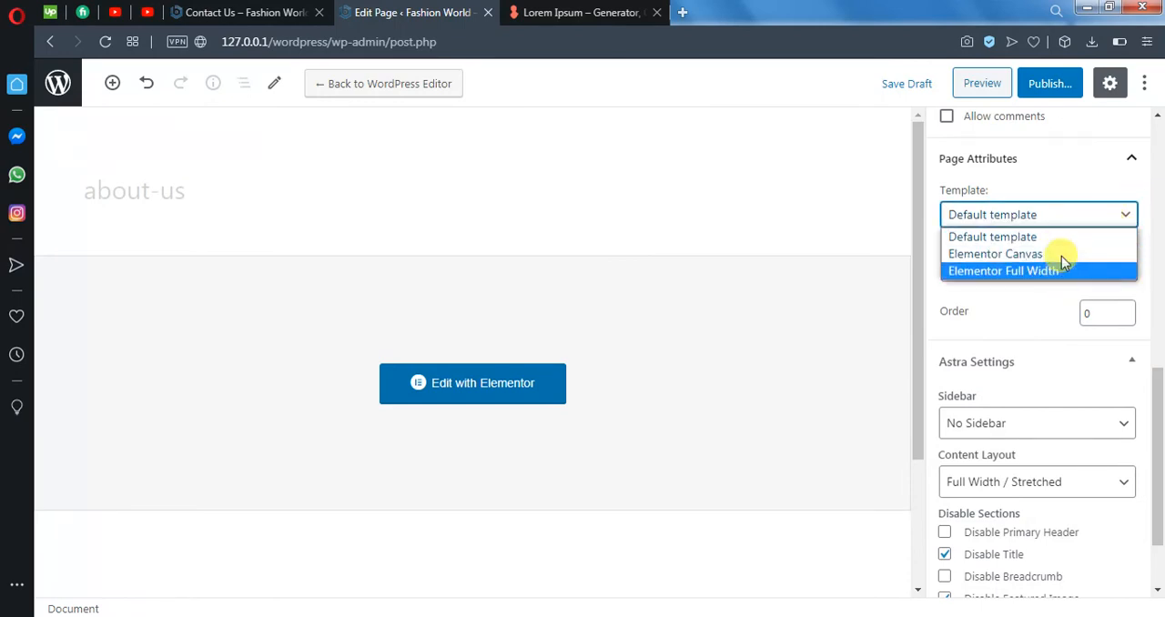
pyautogui.click(1061, 238)
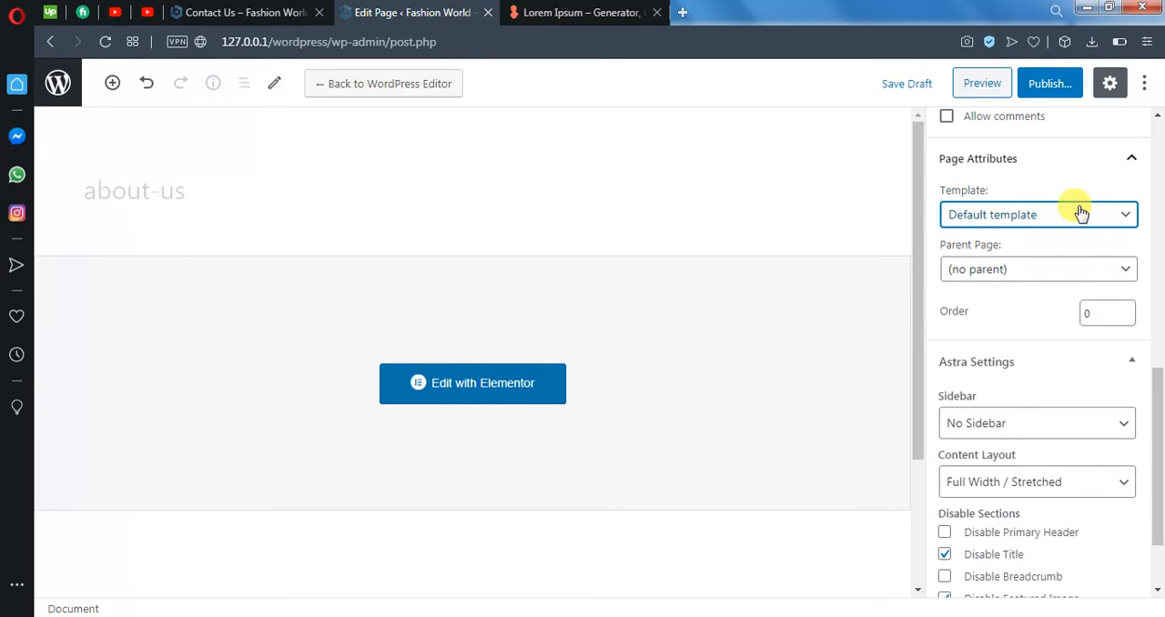
pyautogui.click(1077, 219)
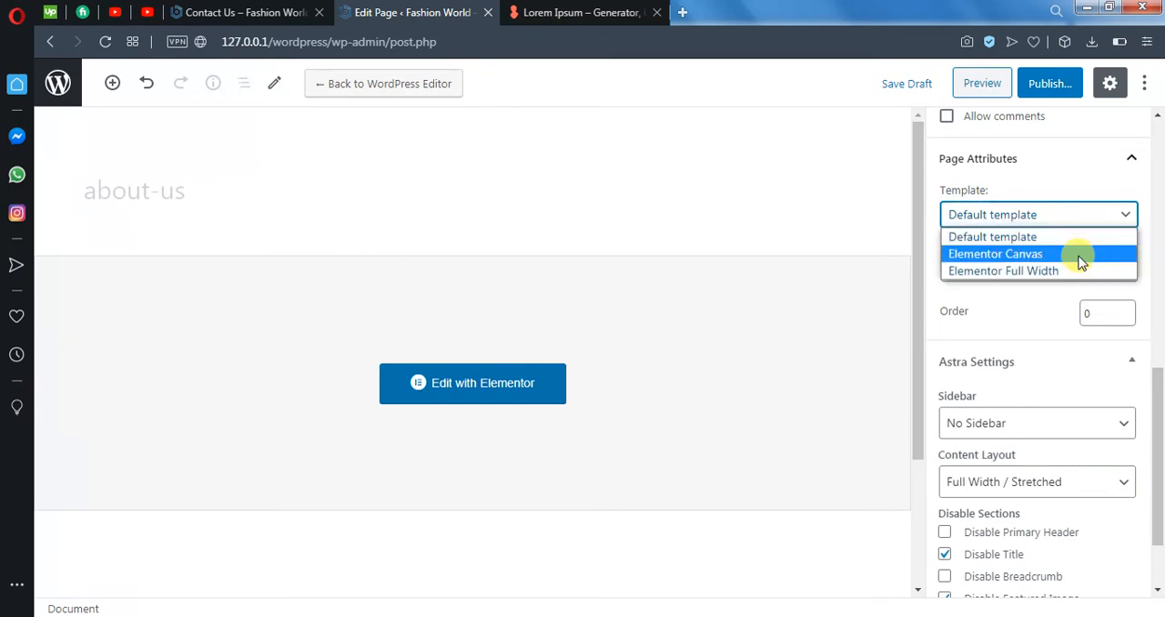
pyautogui.click(1081, 263)
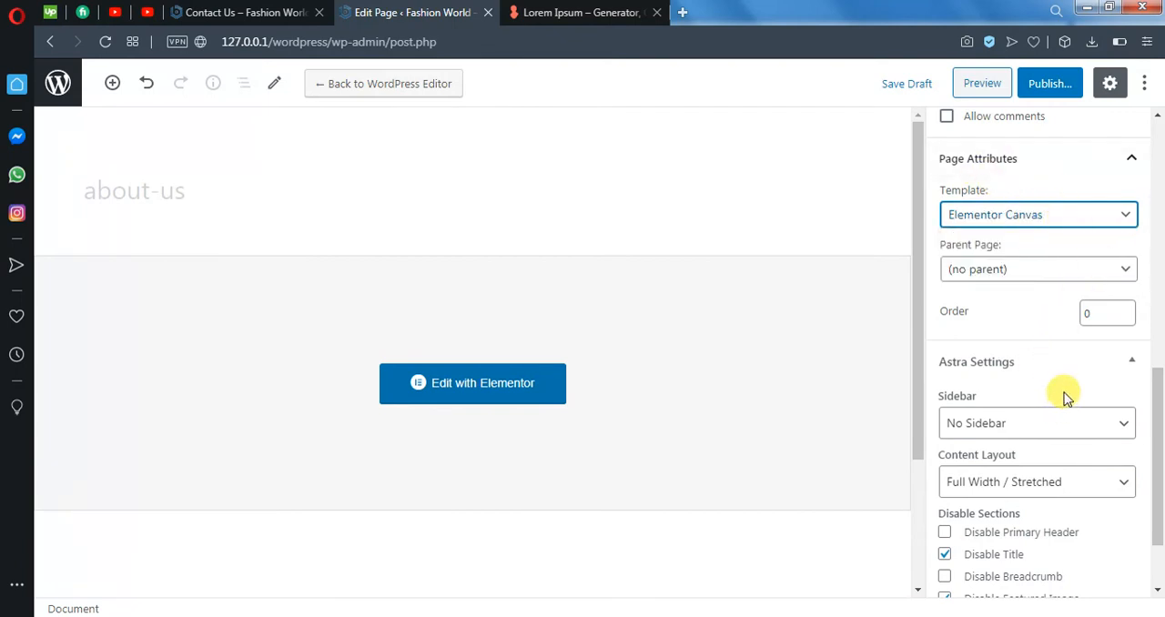
# - Check the about-us page's Astra settings and save the page as a draft
pyautogui.scroll(-1, 1066, 398)
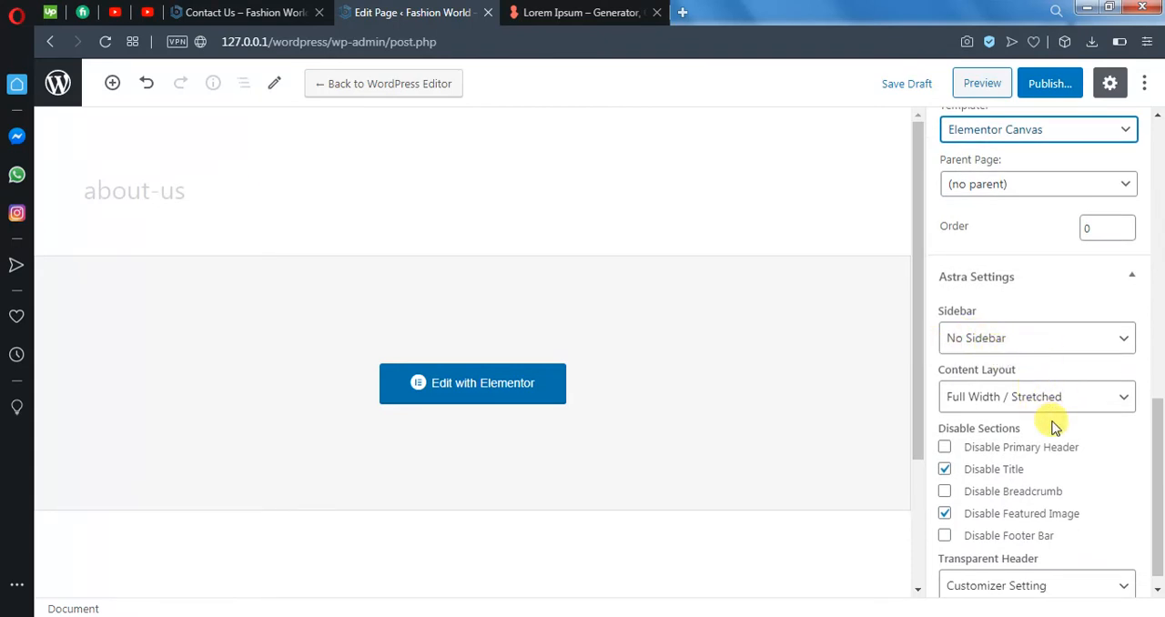
pyautogui.scroll(-1, 1096, 437)
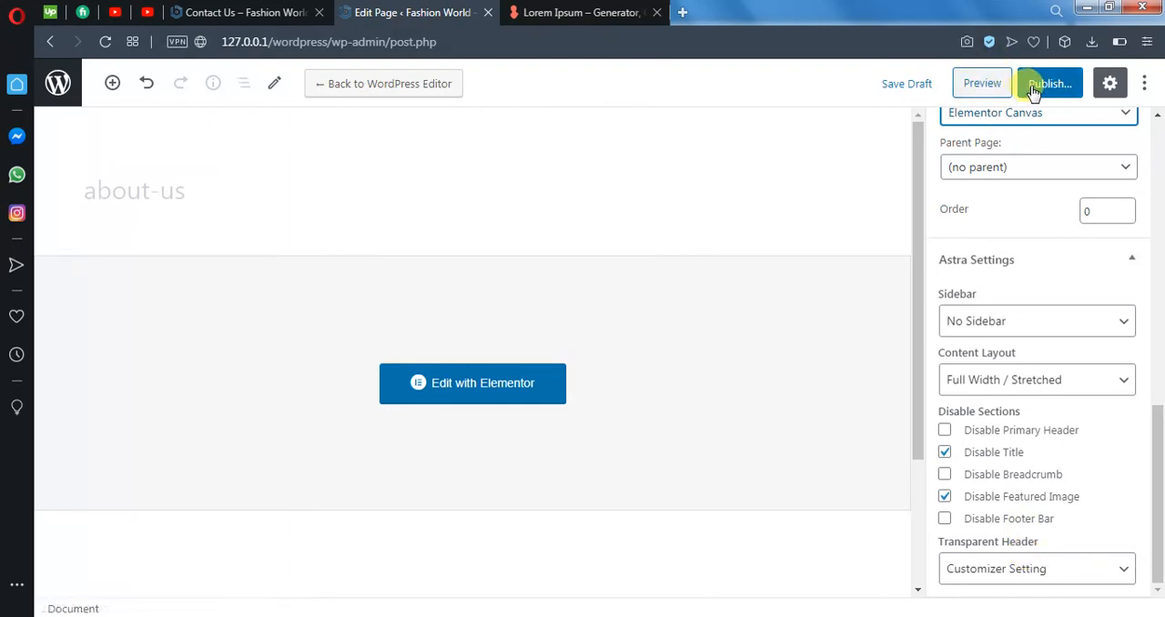
pyautogui.click(906, 82)
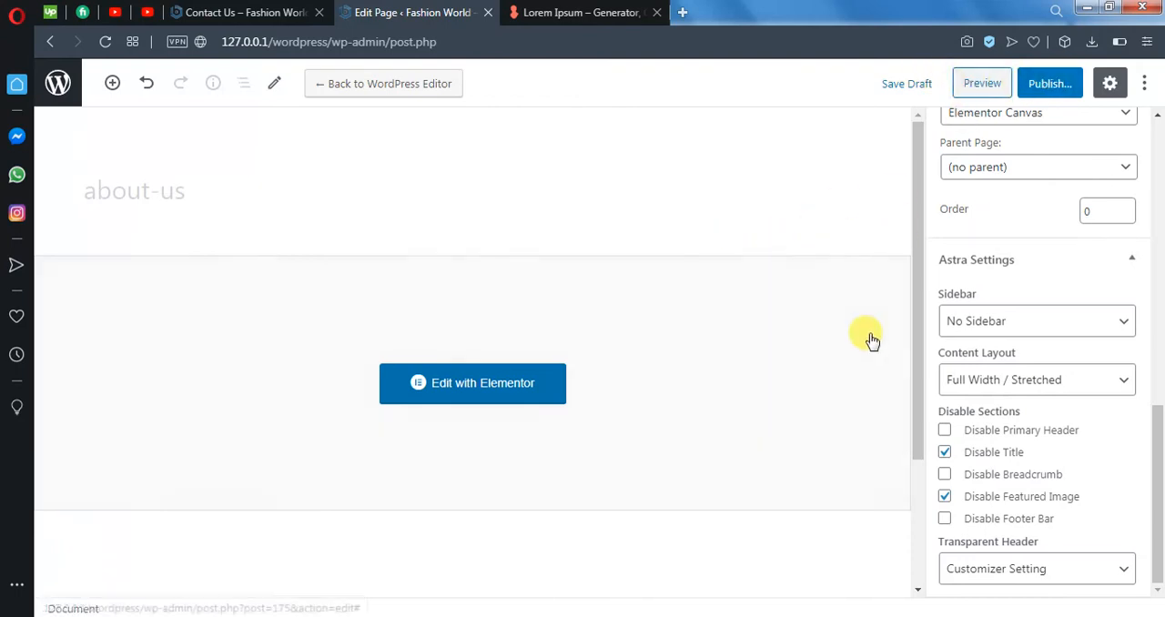
# - Look over the page's document settings, preview the about-us page in a new tab and close the preview
pyautogui.scroll(4, 1096, 437)
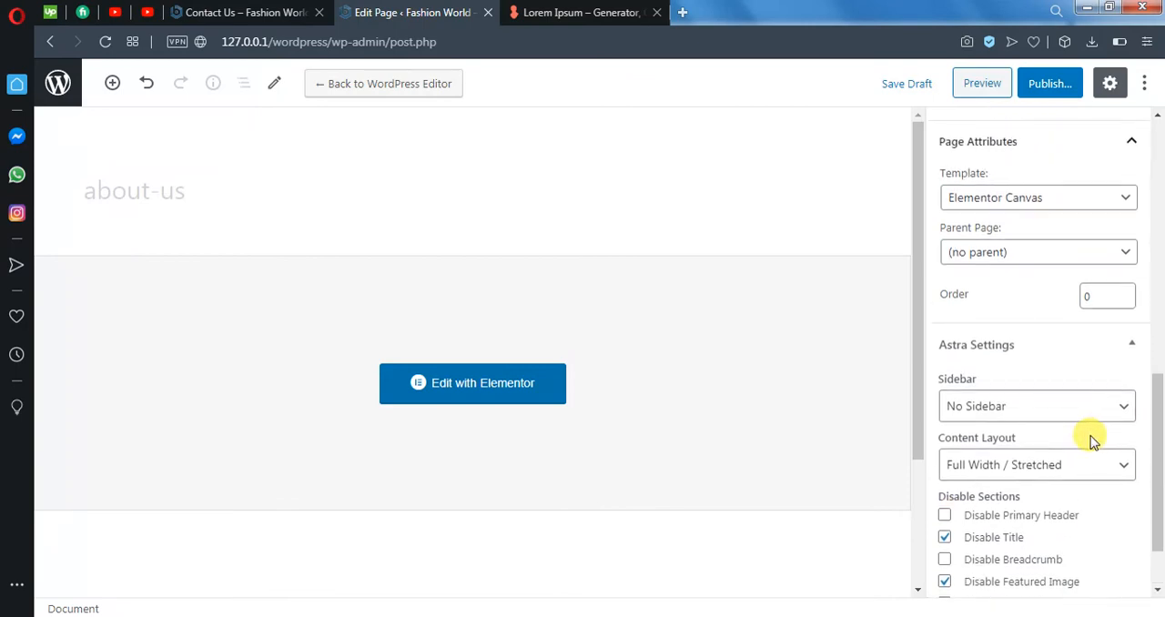
pyautogui.scroll(2, 1074, 364)
pyautogui.scroll(-4, 1060, 396)
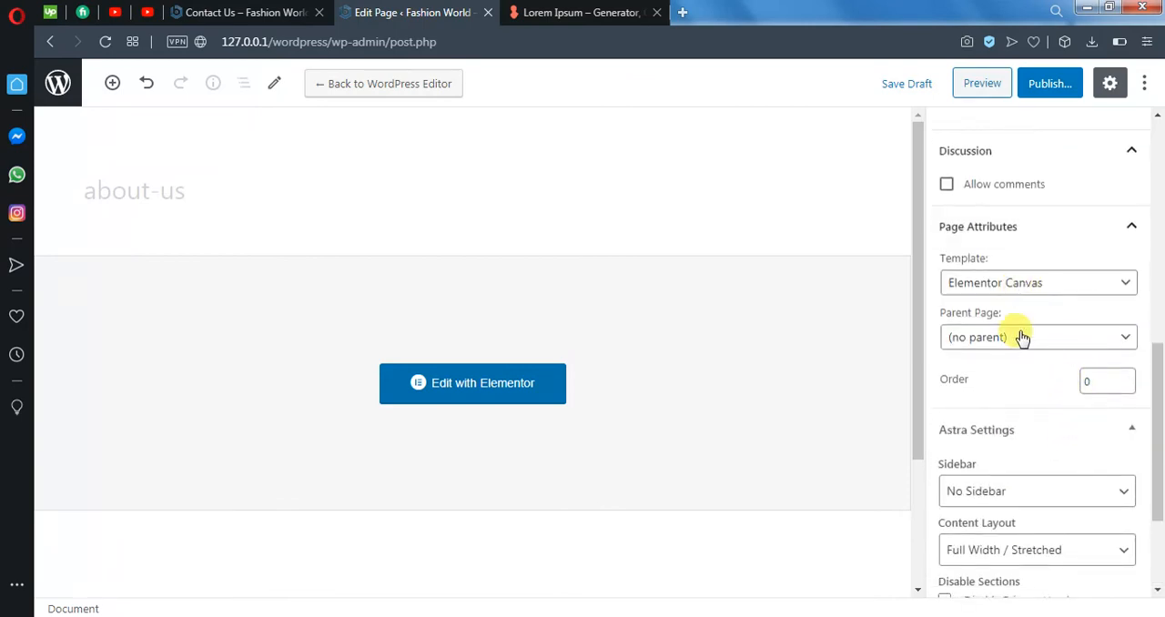
pyautogui.scroll(3, 1022, 336)
pyautogui.click(979, 84)
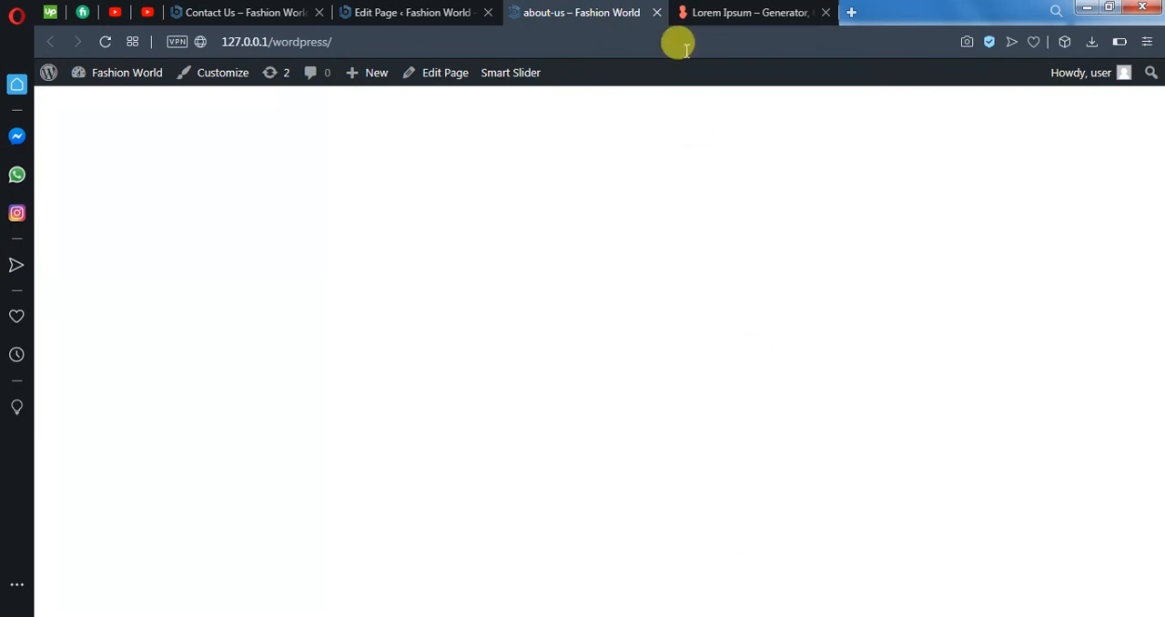
pyautogui.middleClick(602, 13)
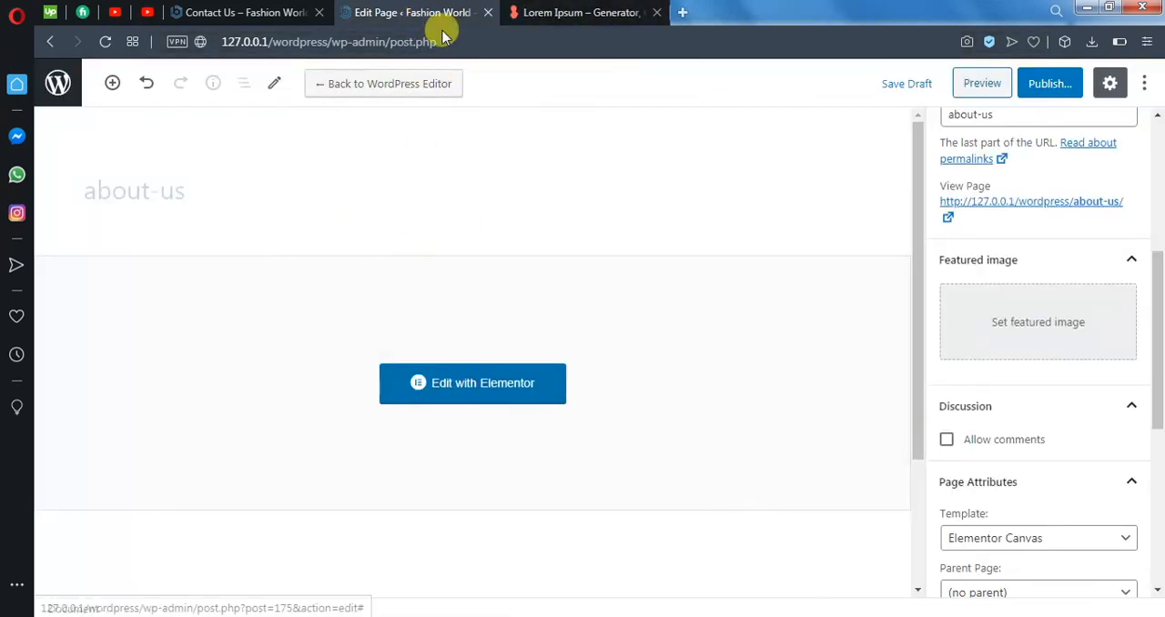
# - Close the page's edit tab and go from the Contact Us site tab to the WordPress list of all pages
pyautogui.scroll(-1, 1034, 366)
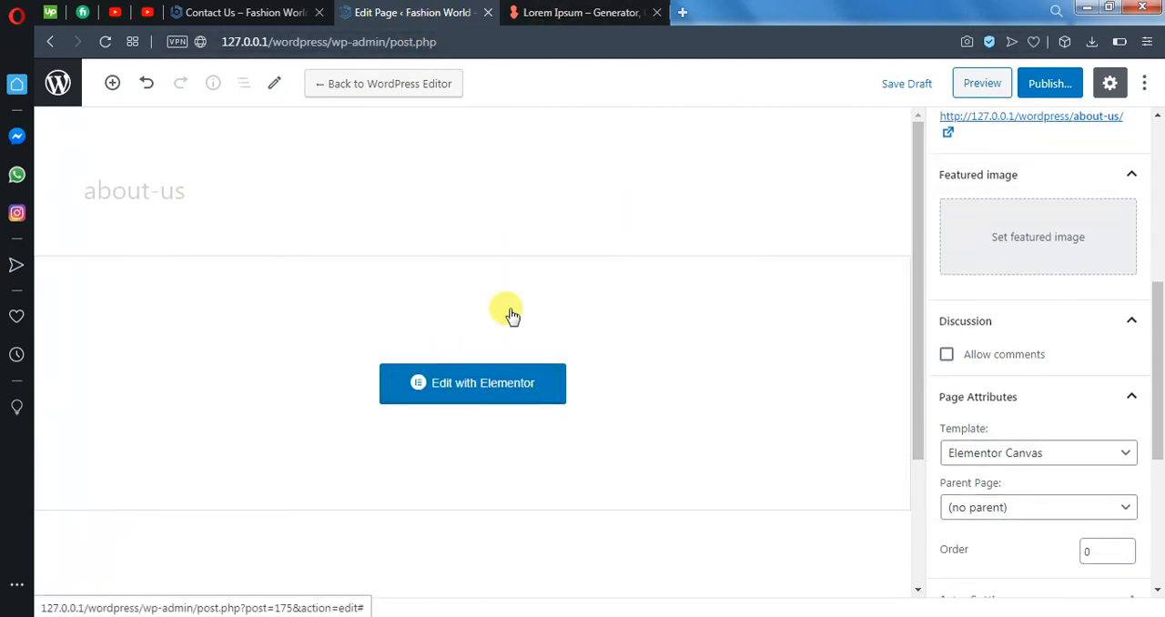
pyautogui.hotkey('ctrl', 'w')
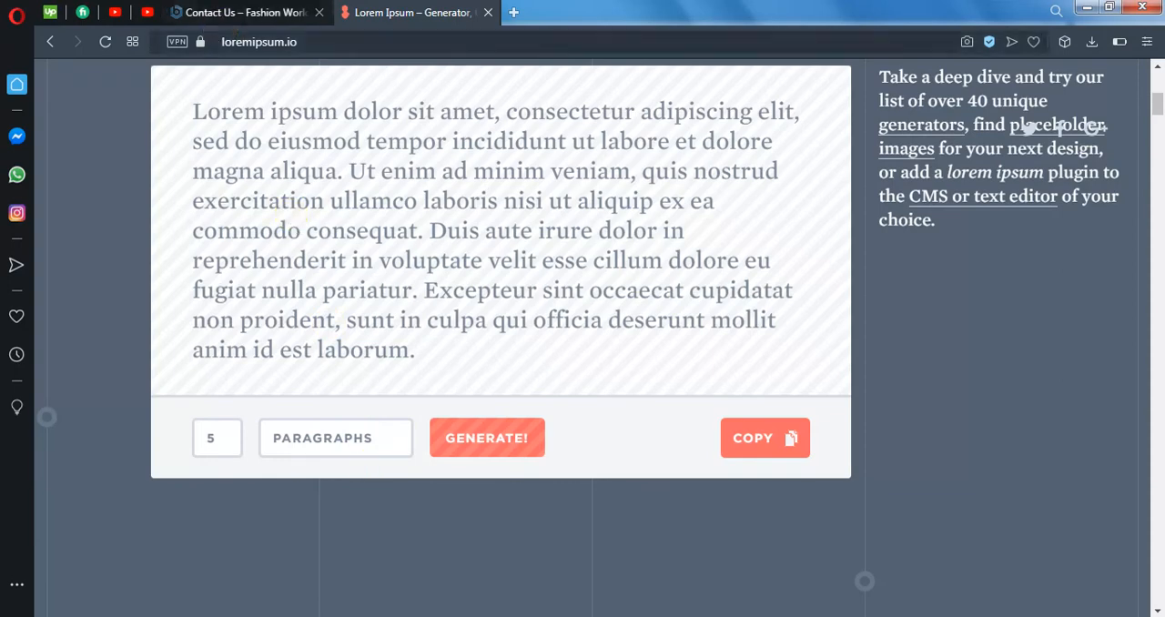
pyautogui.click(256, 16)
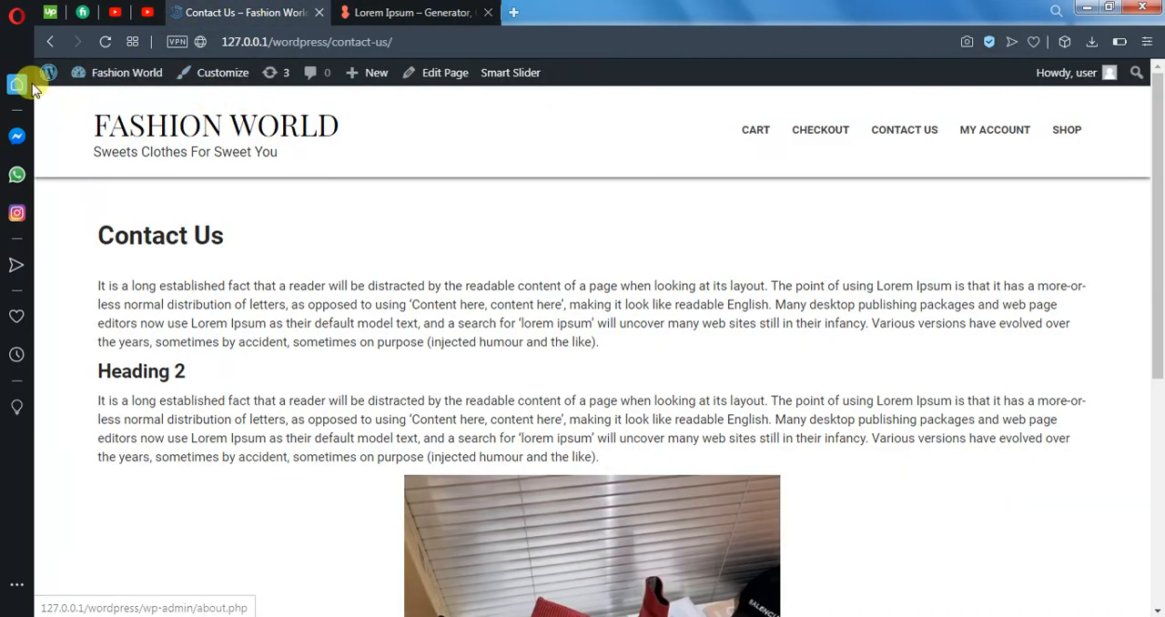
pyautogui.click(44, 80)
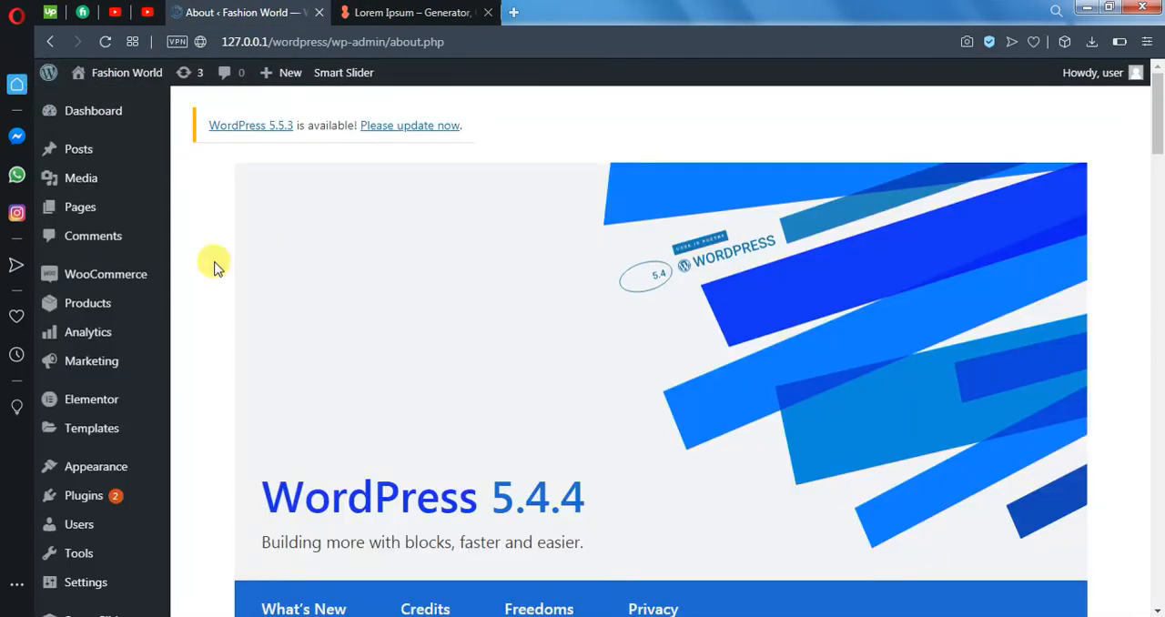
pyautogui.moveTo(95, 204)
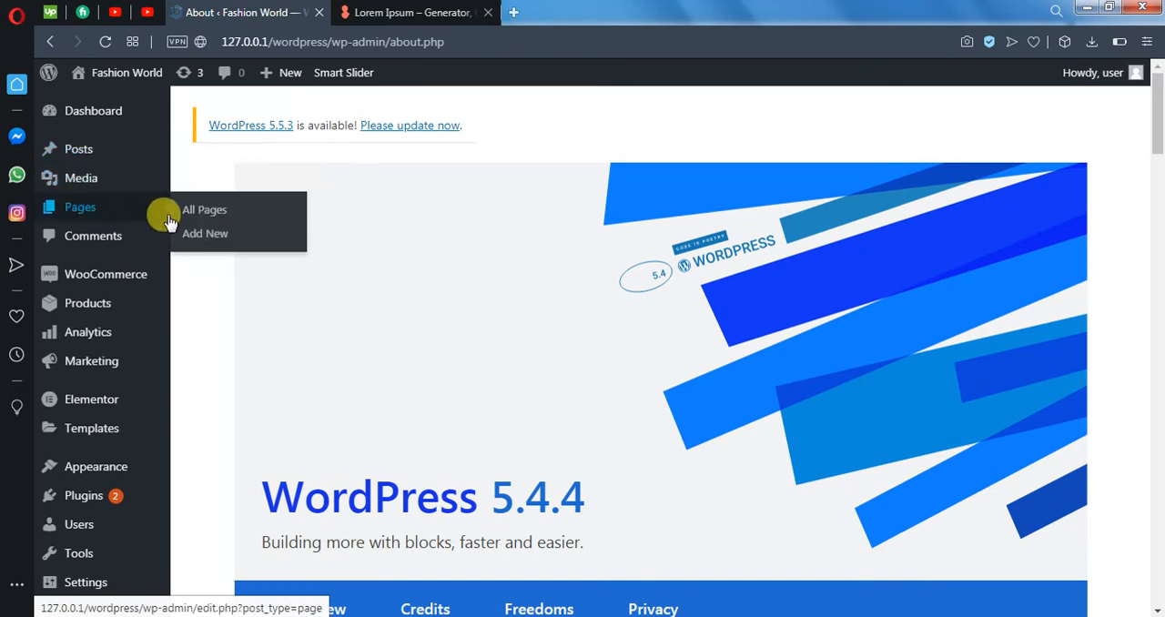
pyautogui.click(206, 216)
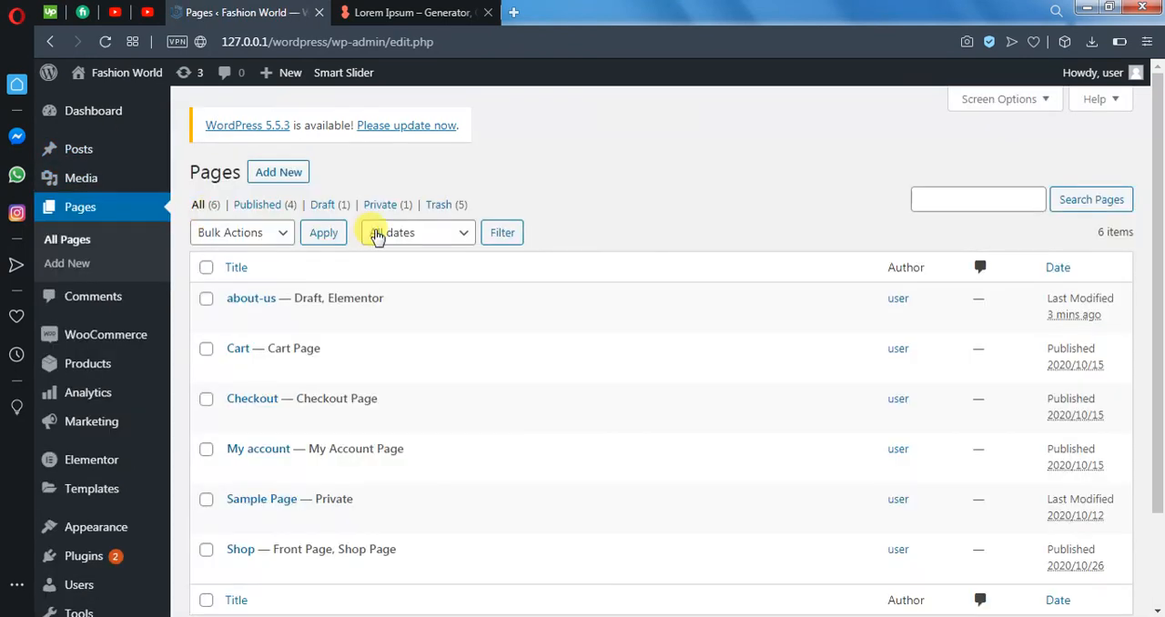
# - Open the about-us page from the pages list in the Elementor editor
pyautogui.click(246, 300)
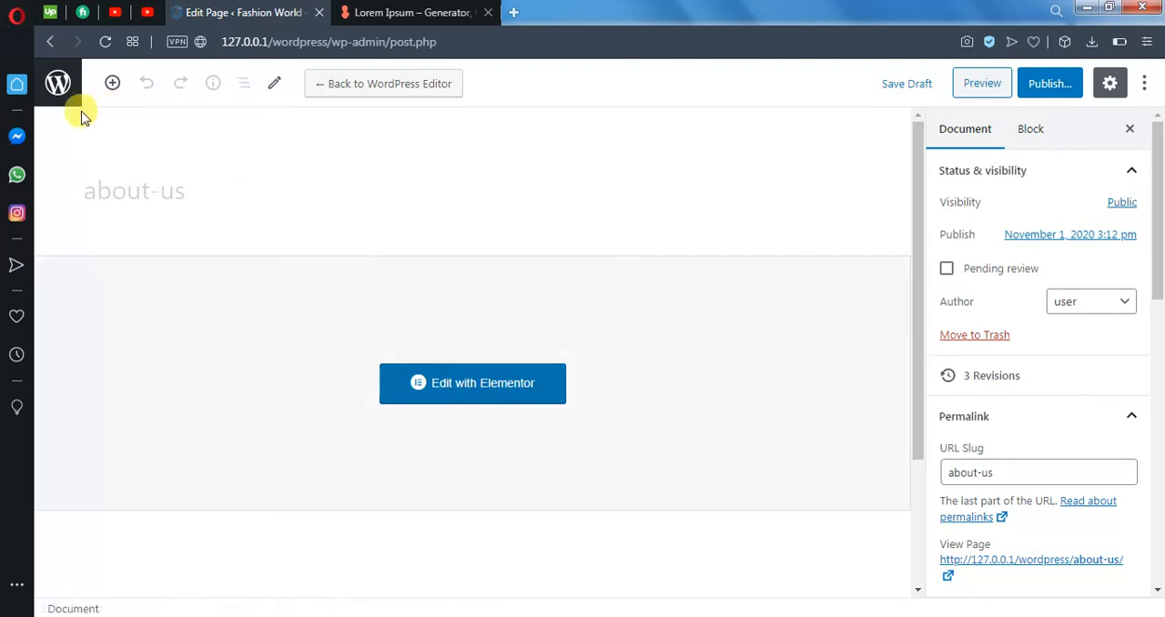
pyautogui.click(62, 93)
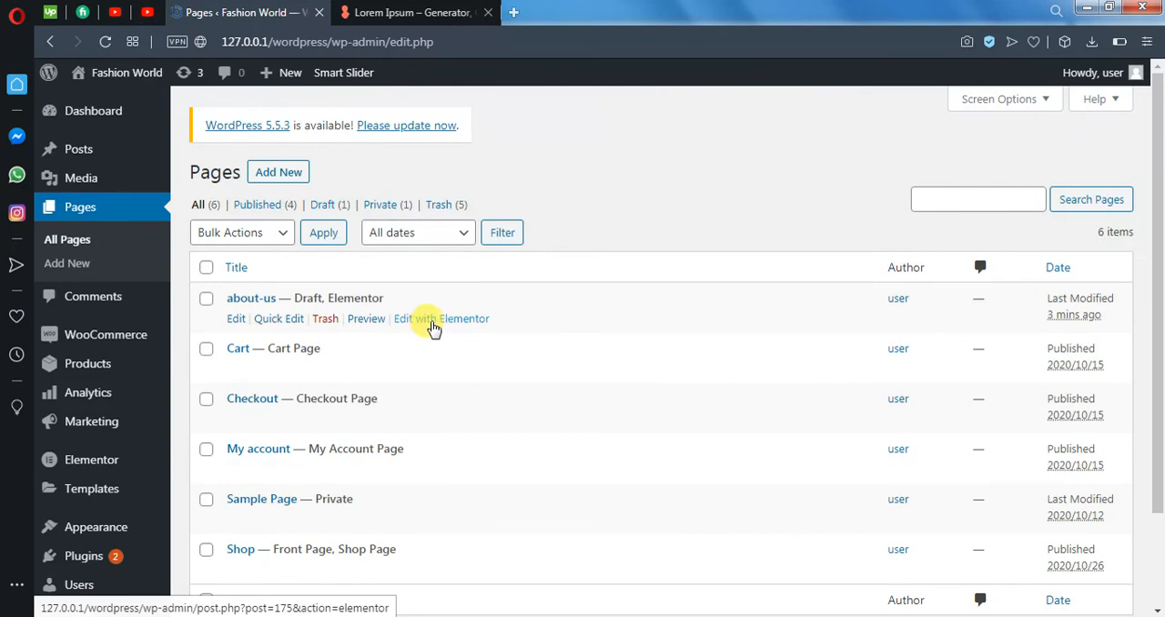
pyautogui.click(433, 326)
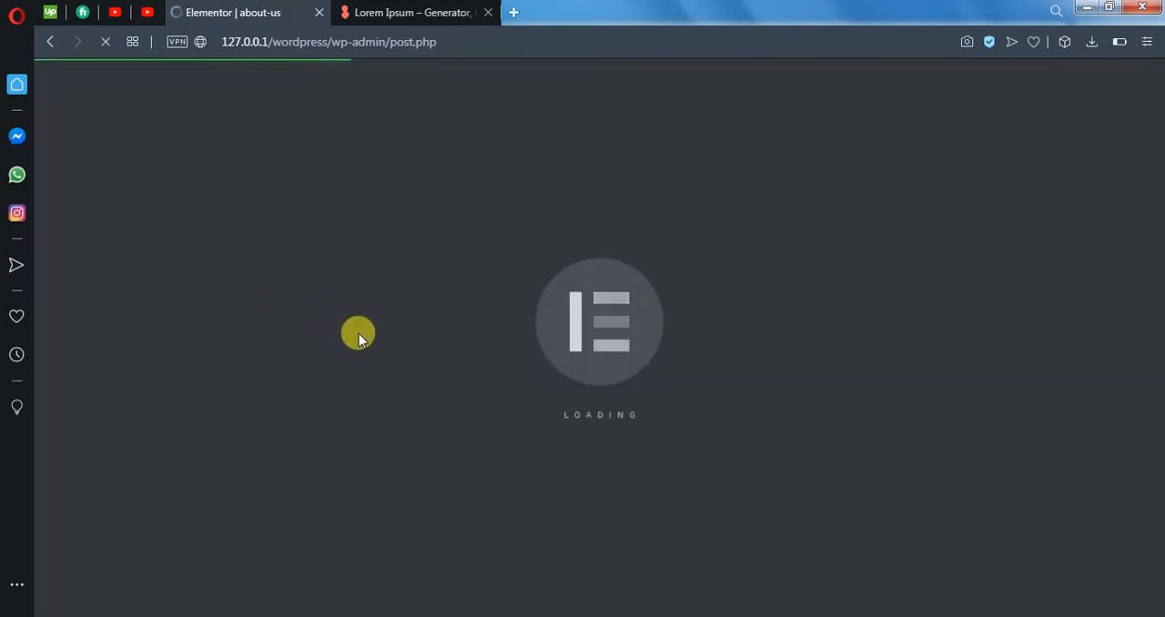